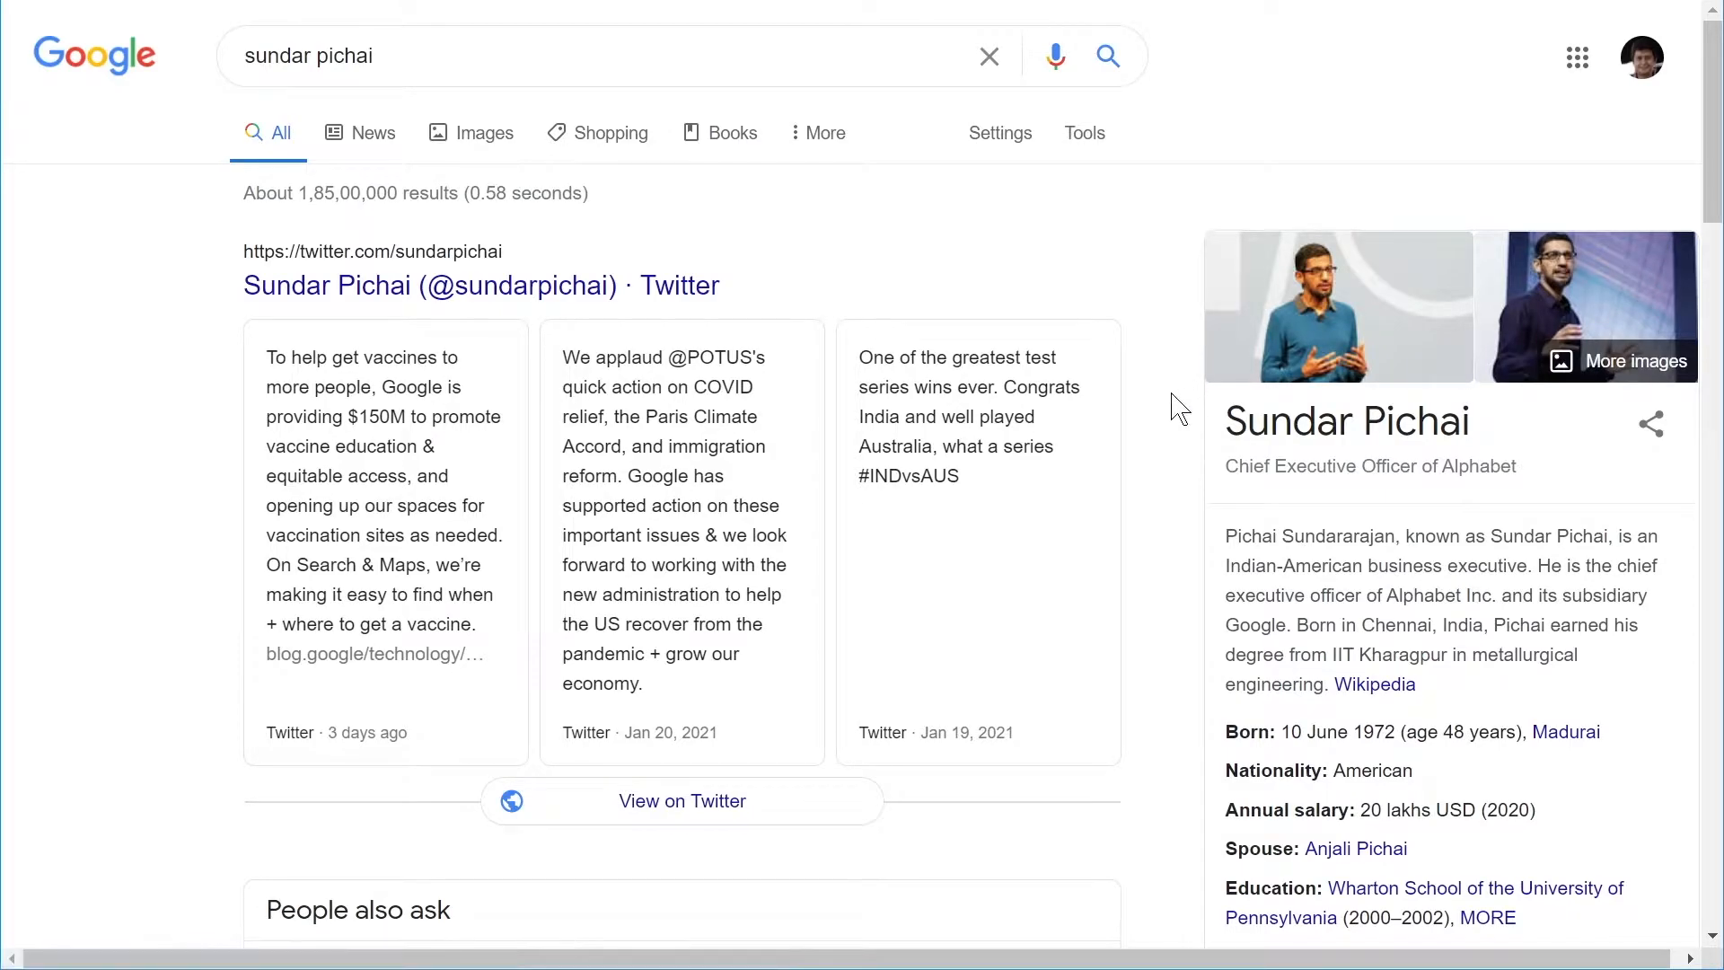
scroll(1179, 409, "down", 15)
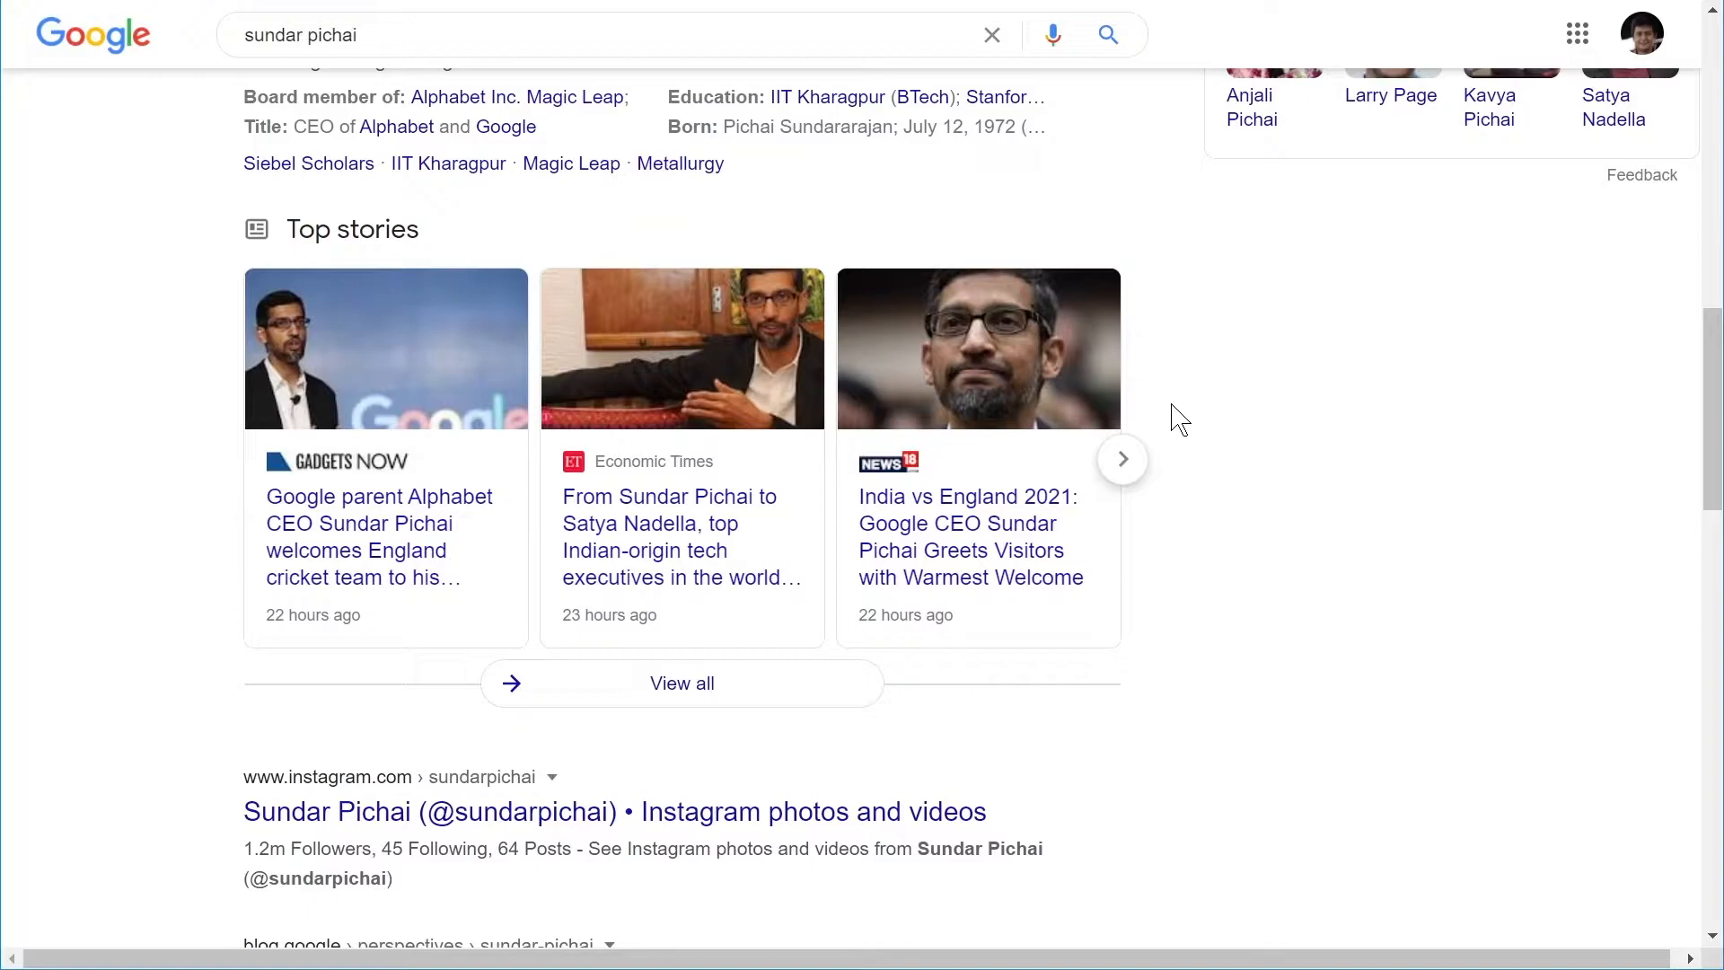
scroll(1179, 419, "up", 15)
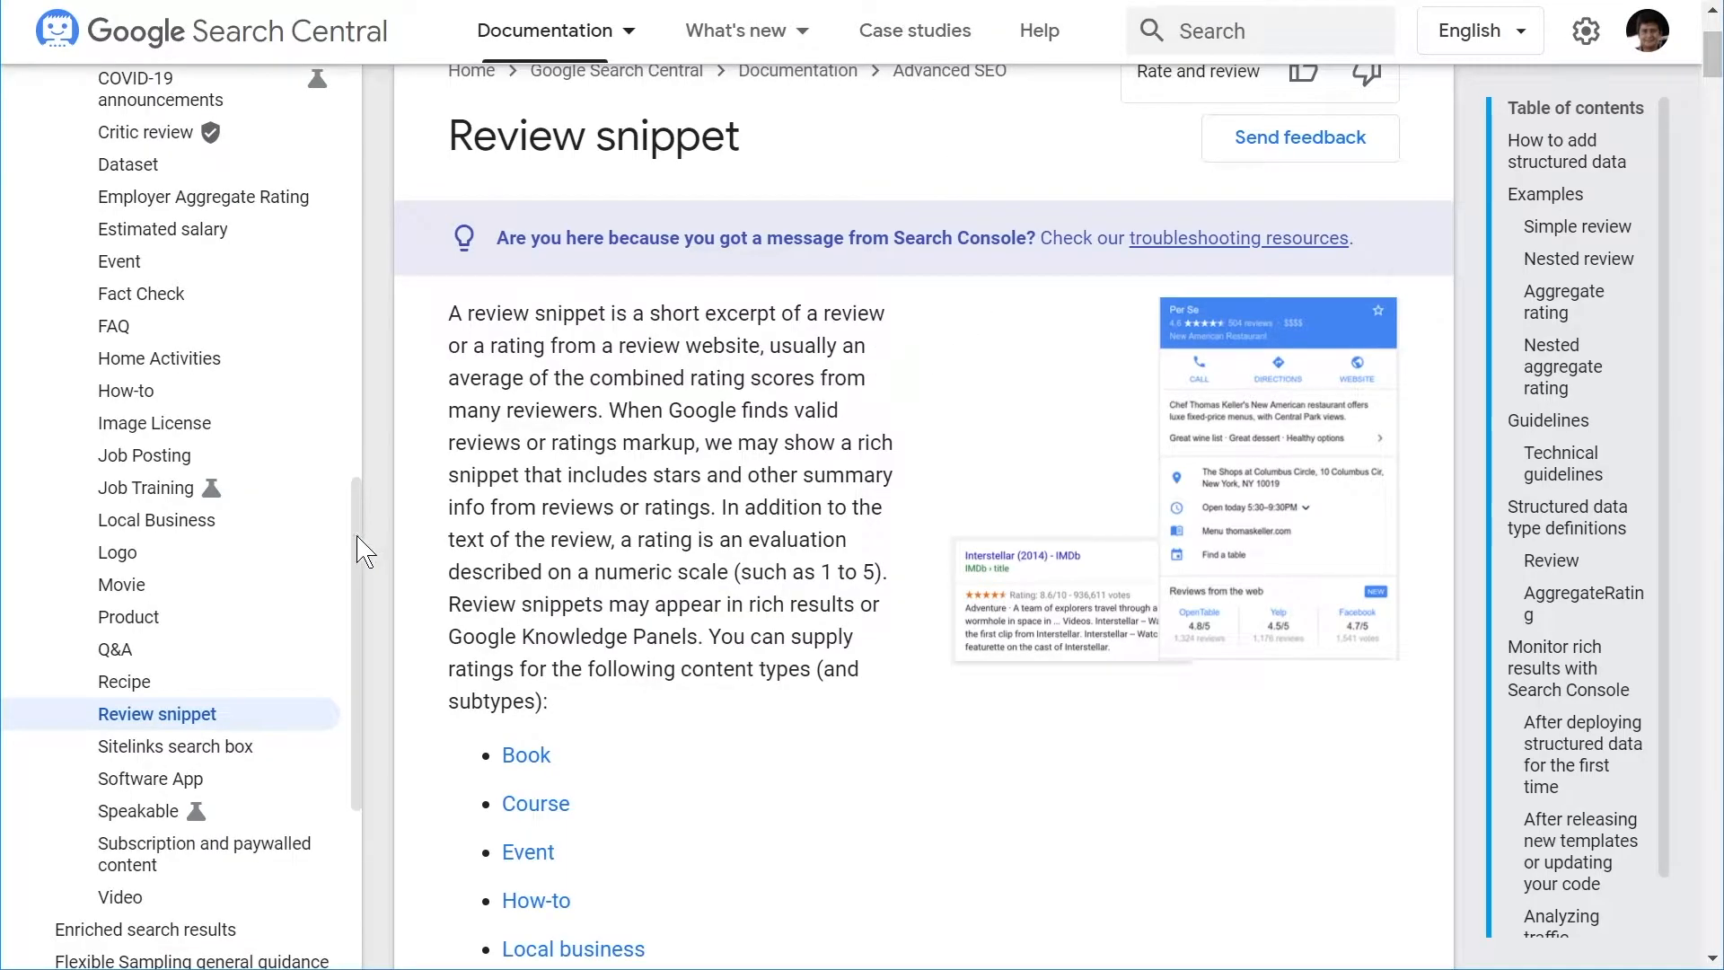
left_click_drag(359, 550, 371, 473)
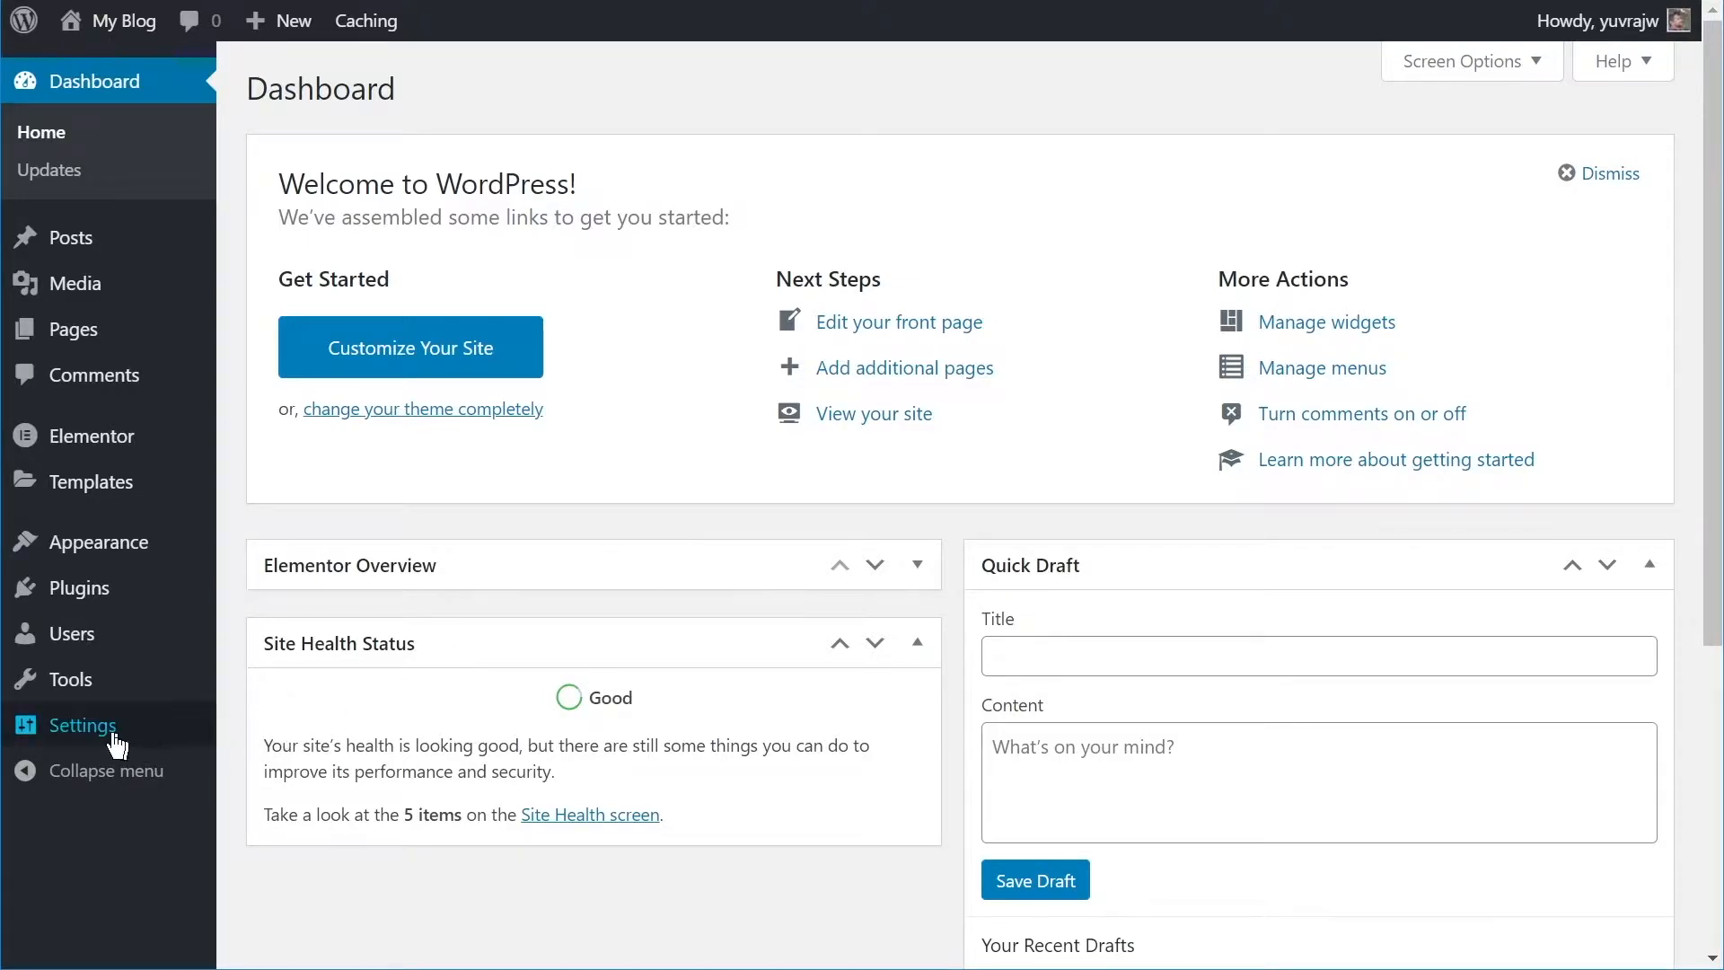
Add a new schema in the Schema Pro settings and choose Person as its schema type
mouse_move(116, 739)
left_click(345, 887)
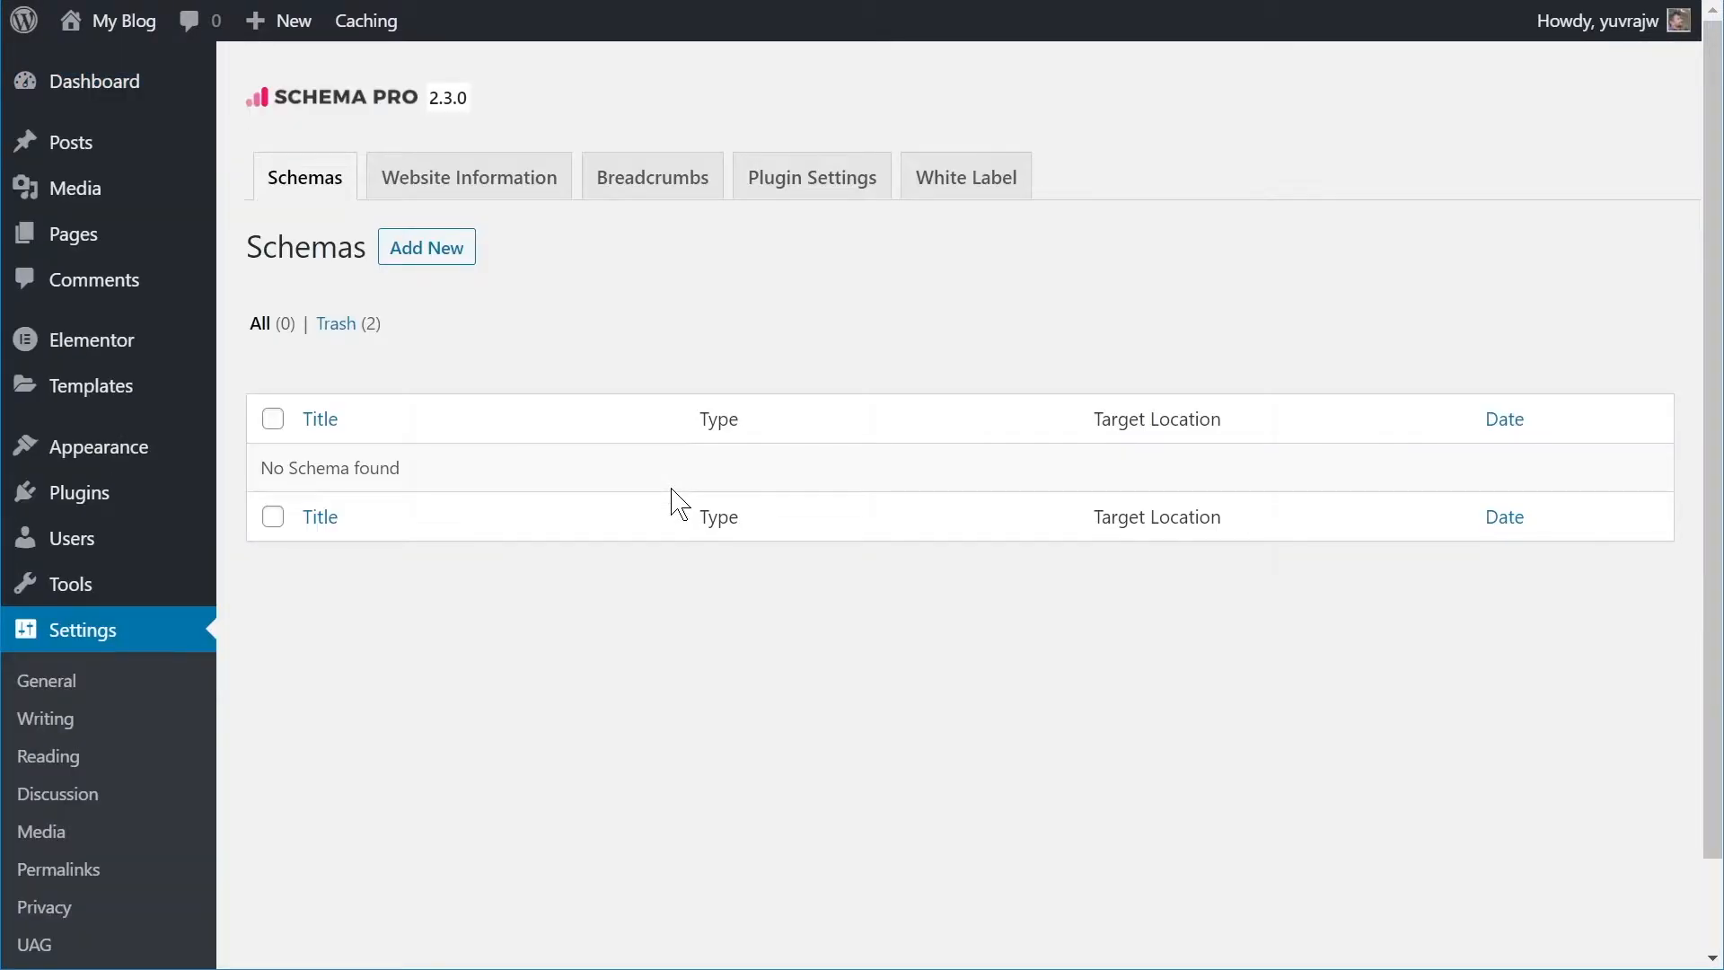
left_click(425, 259)
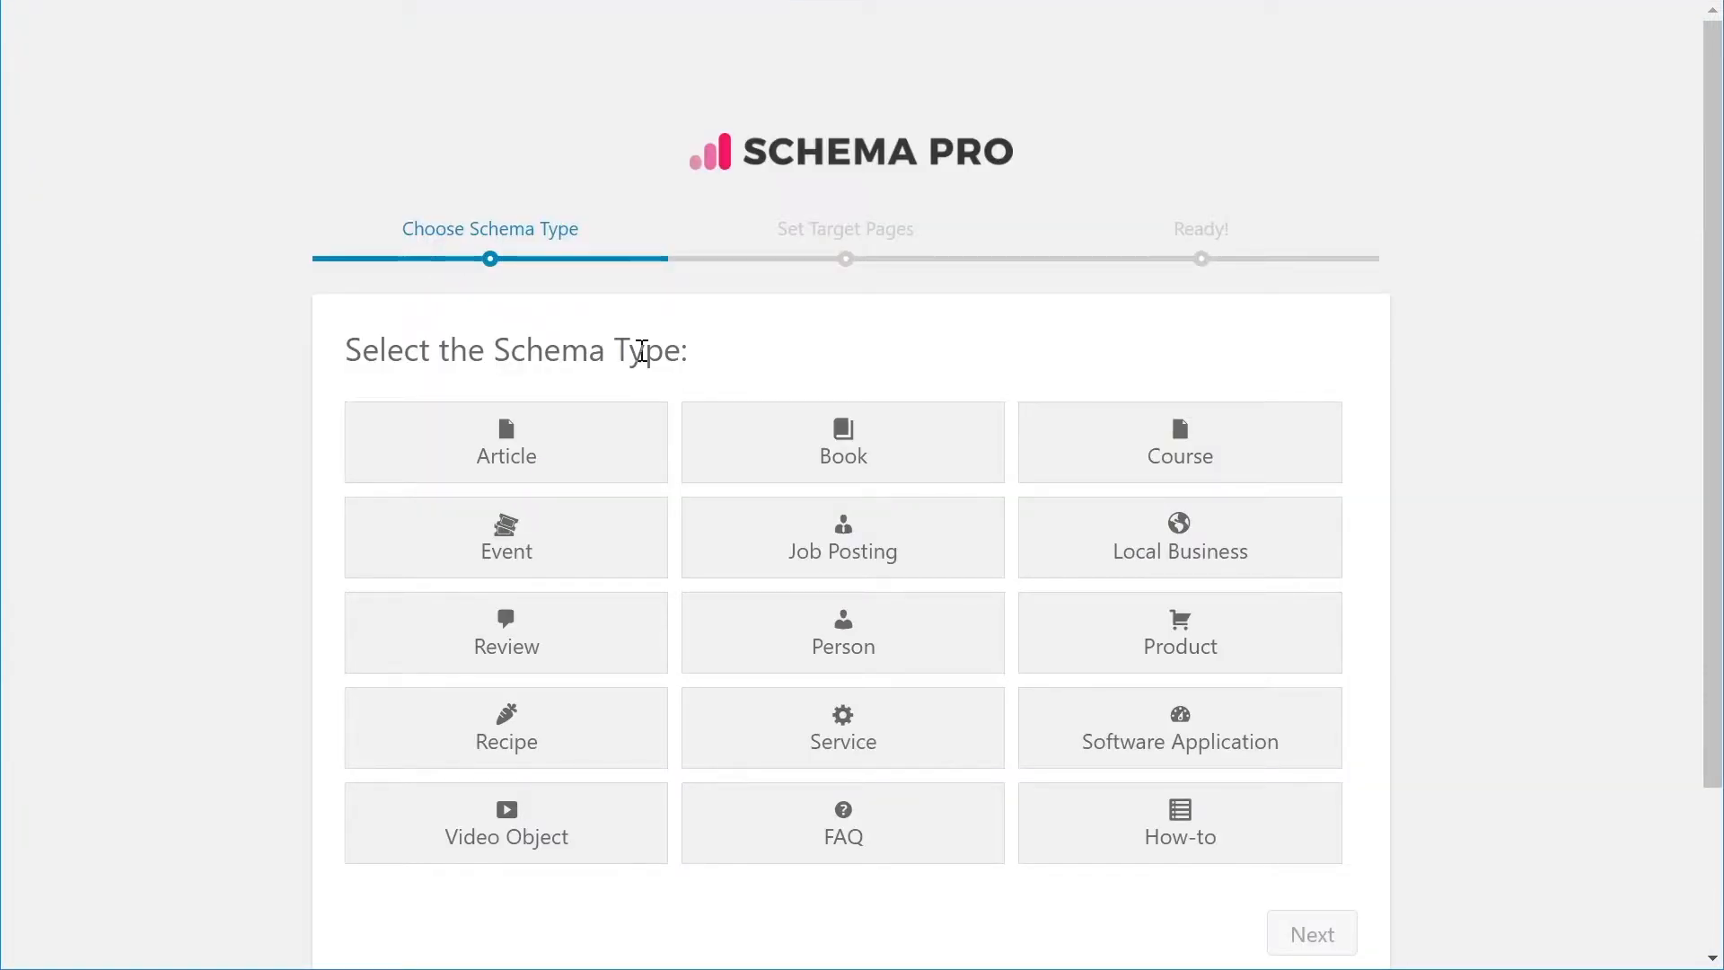
left_click(848, 660)
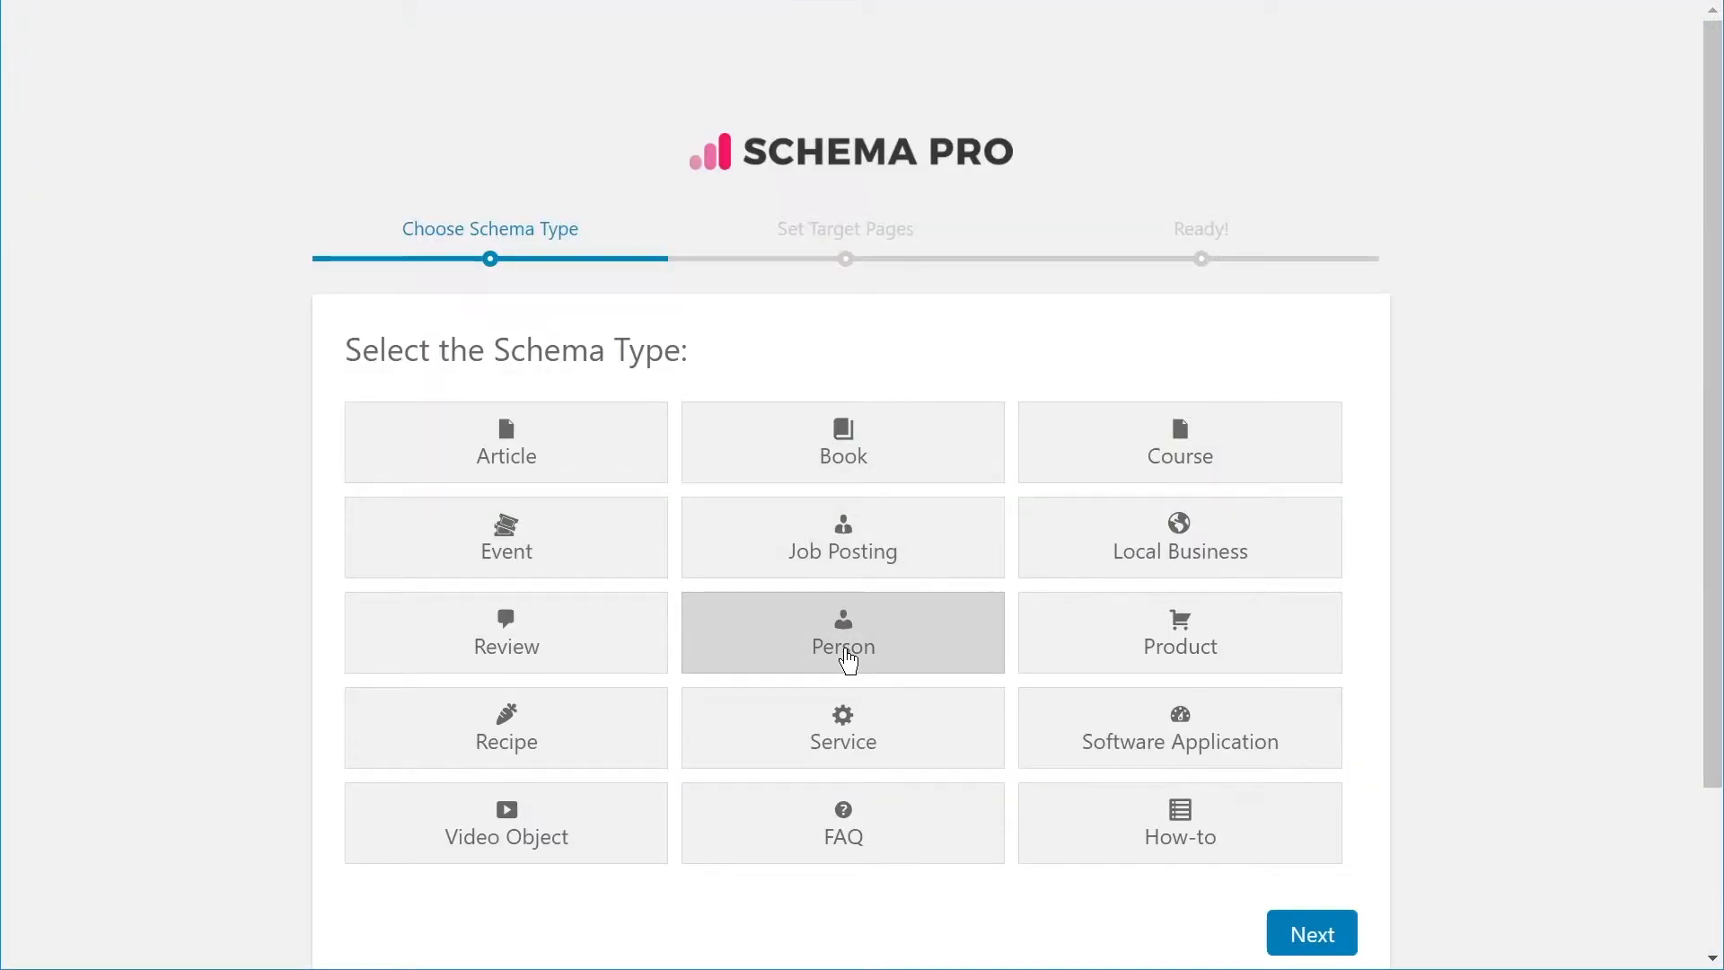
left_click(1331, 932)
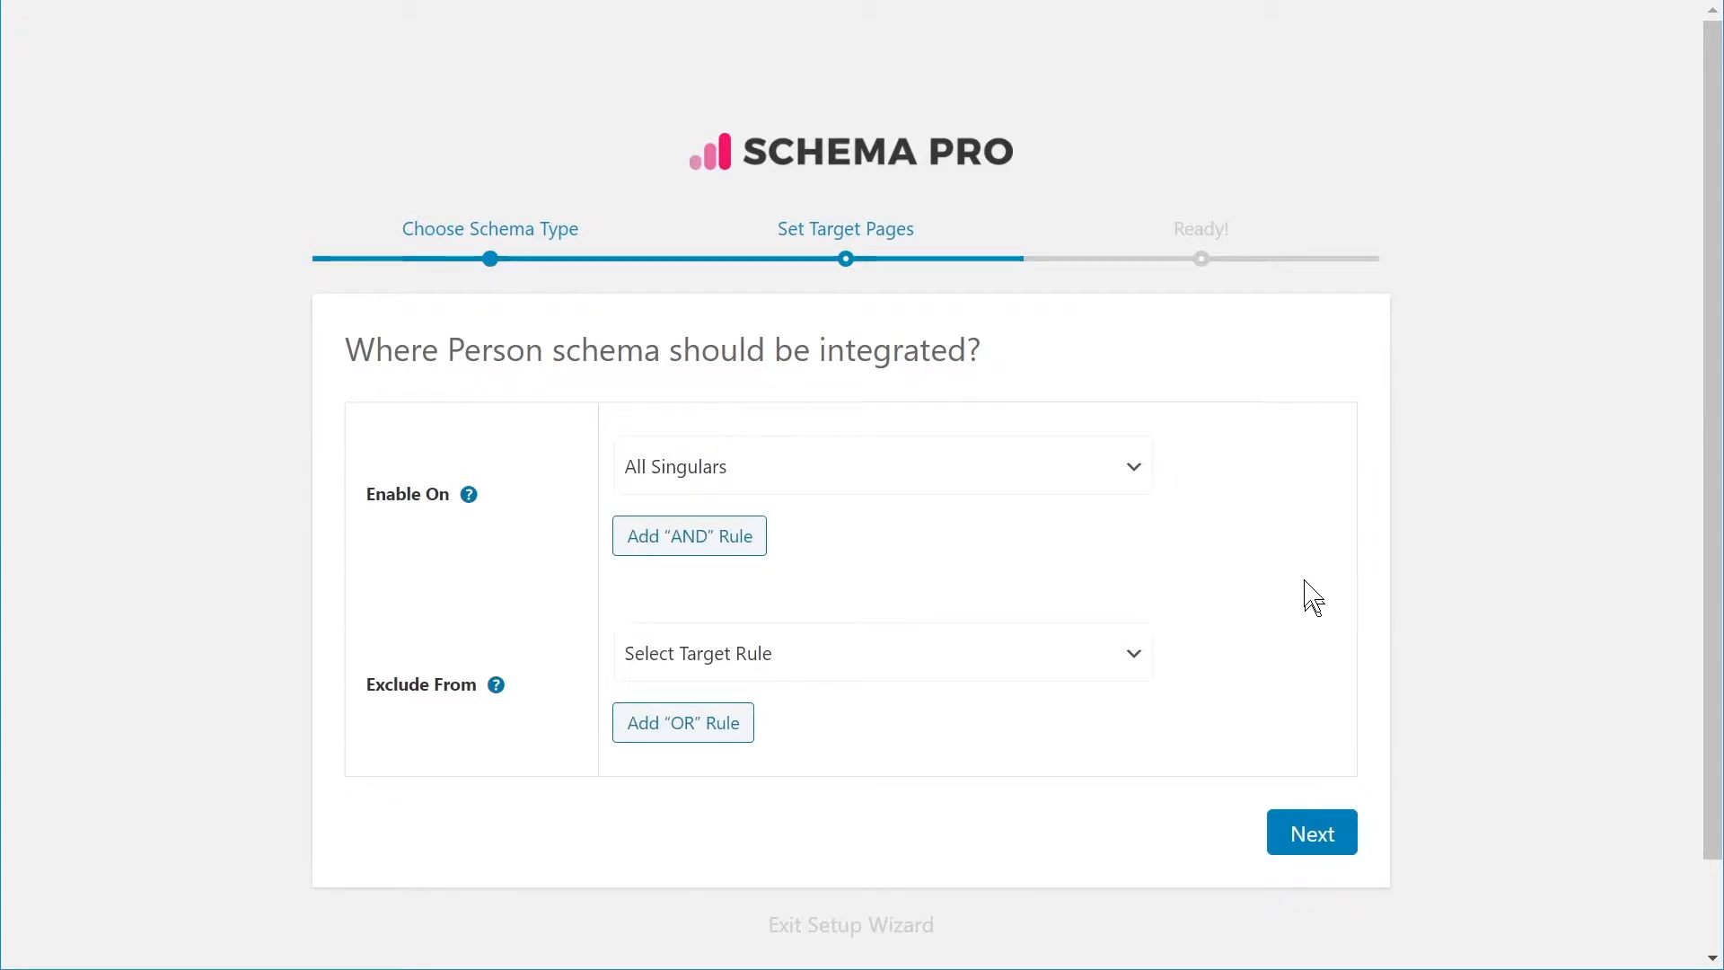
Review the target rules, keep the Person schema enabled on All Singulars without exclusions, and complete the setup
left_click(1137, 472)
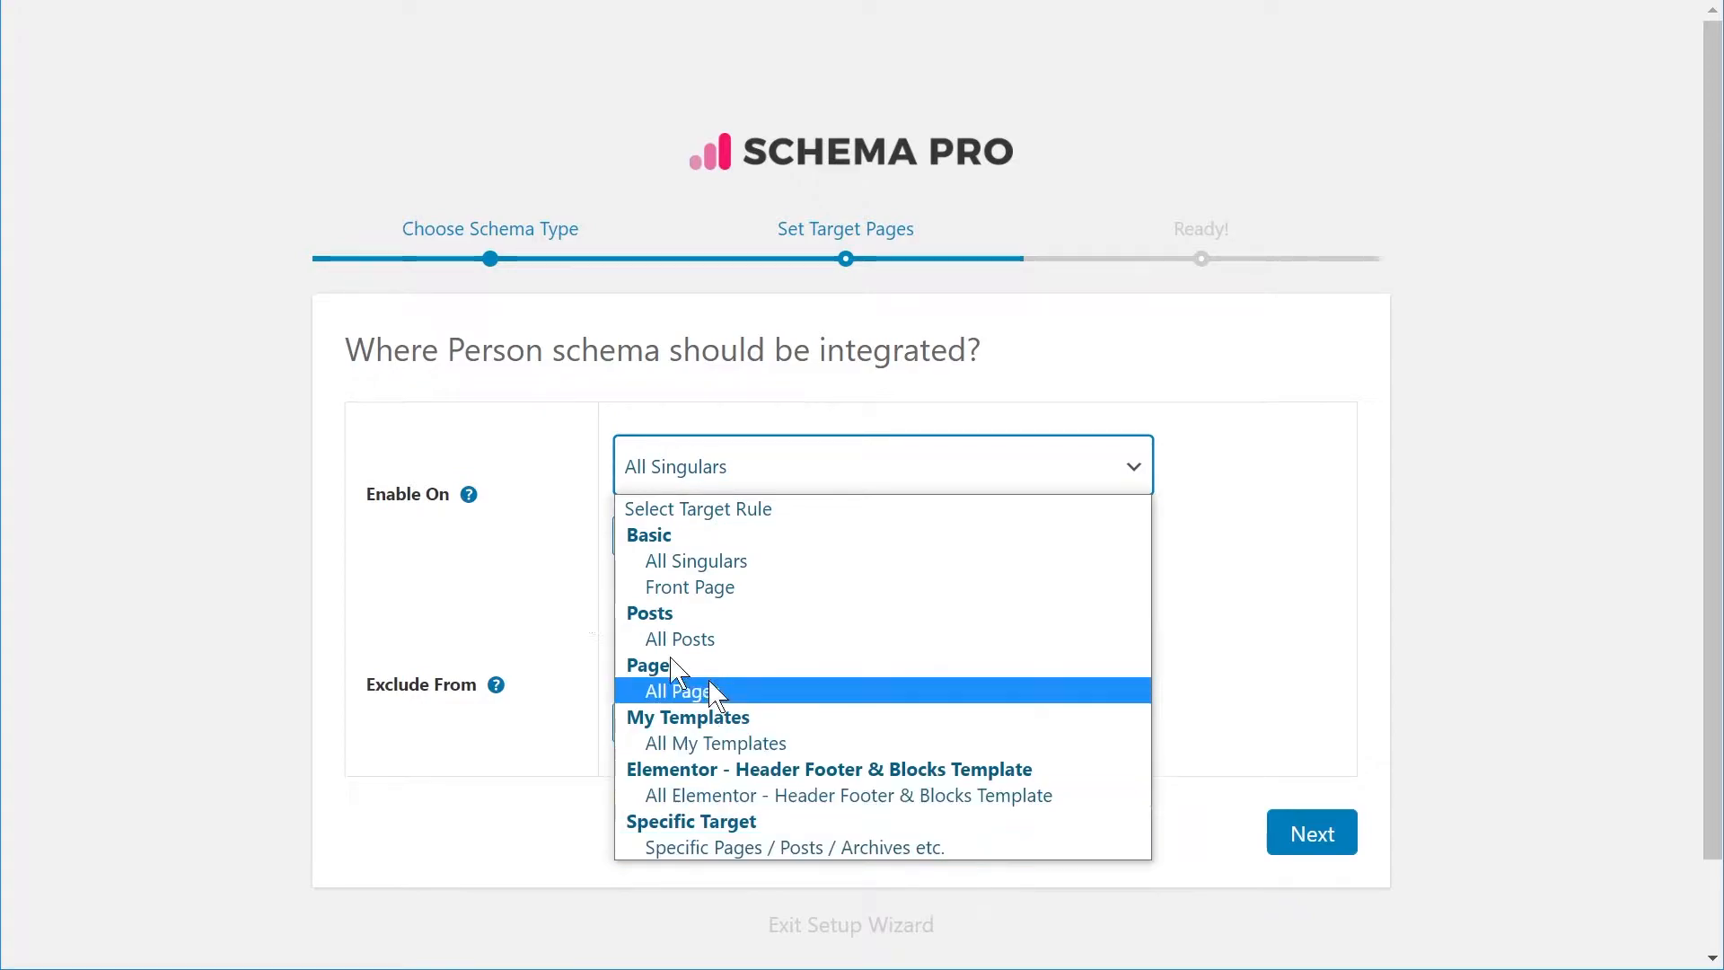
left_click(467, 619)
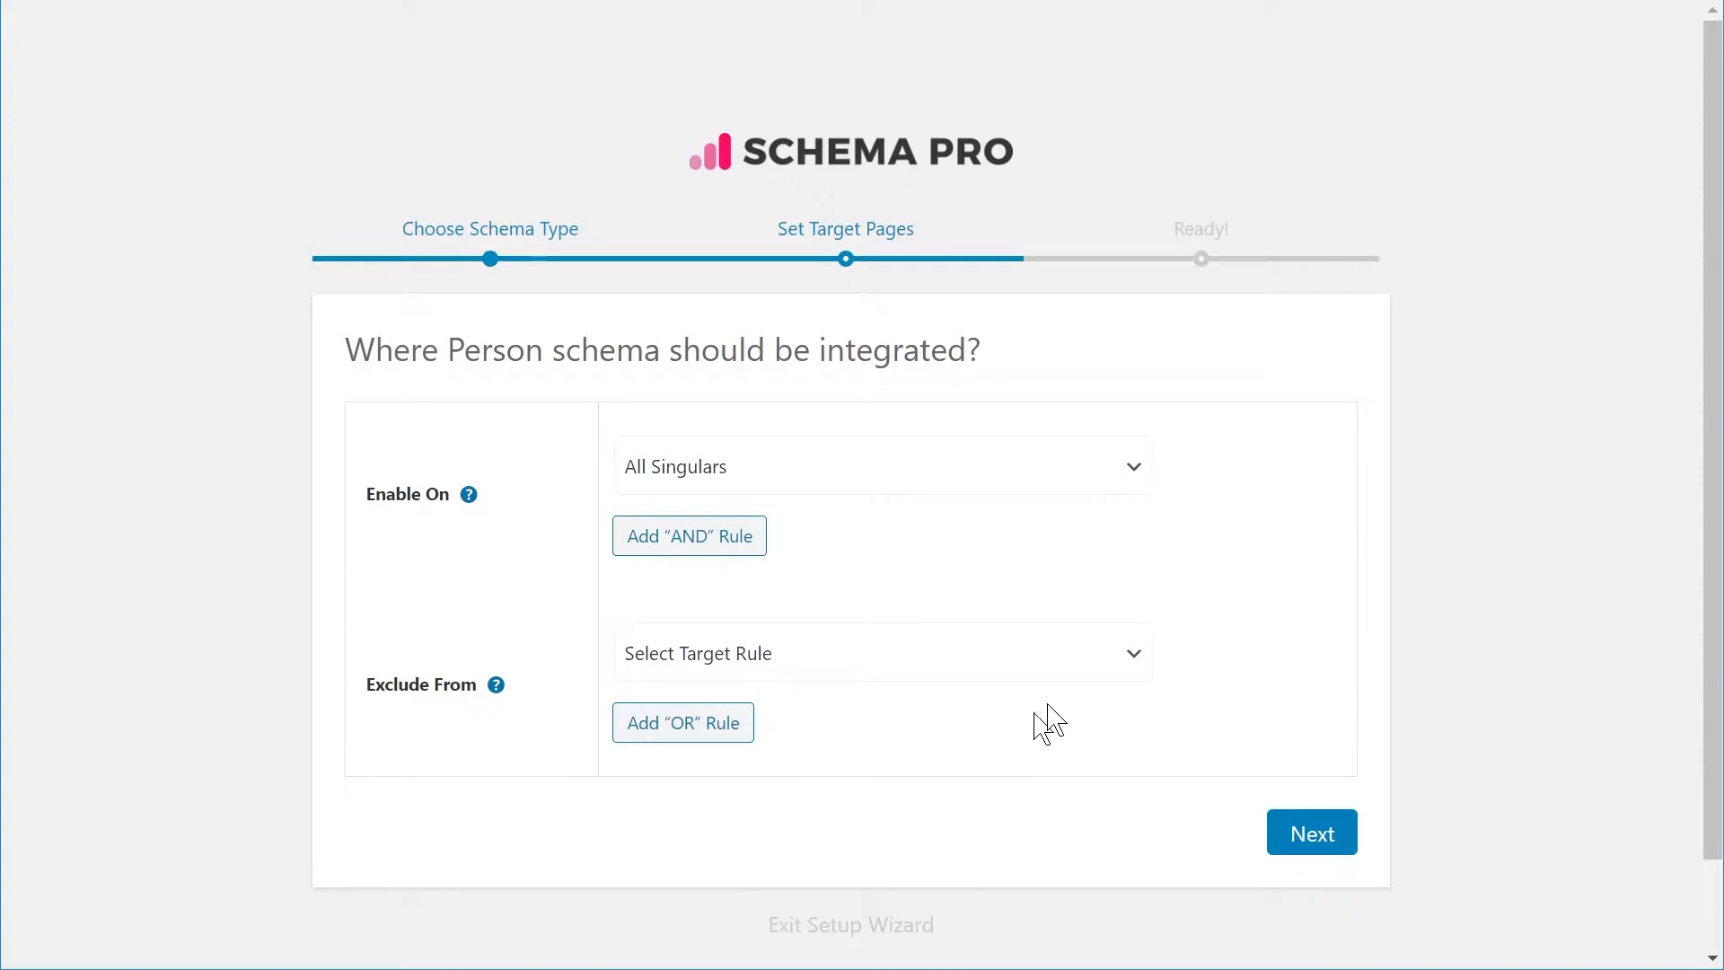
left_click(1130, 666)
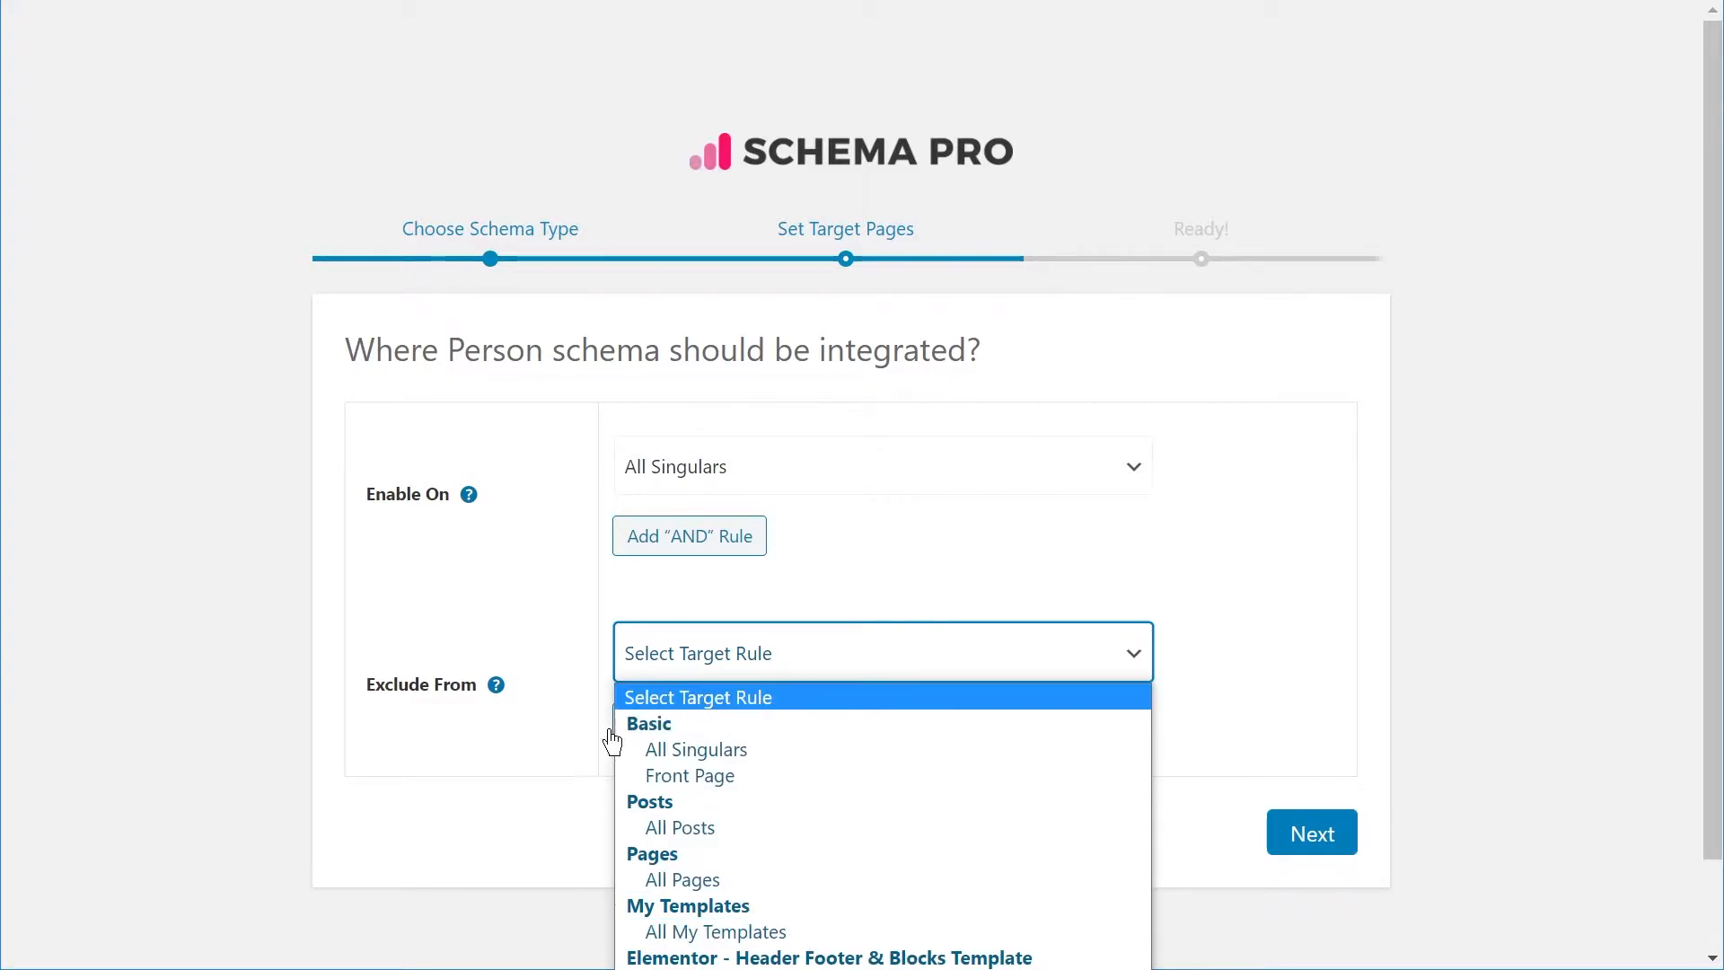
left_click(575, 749)
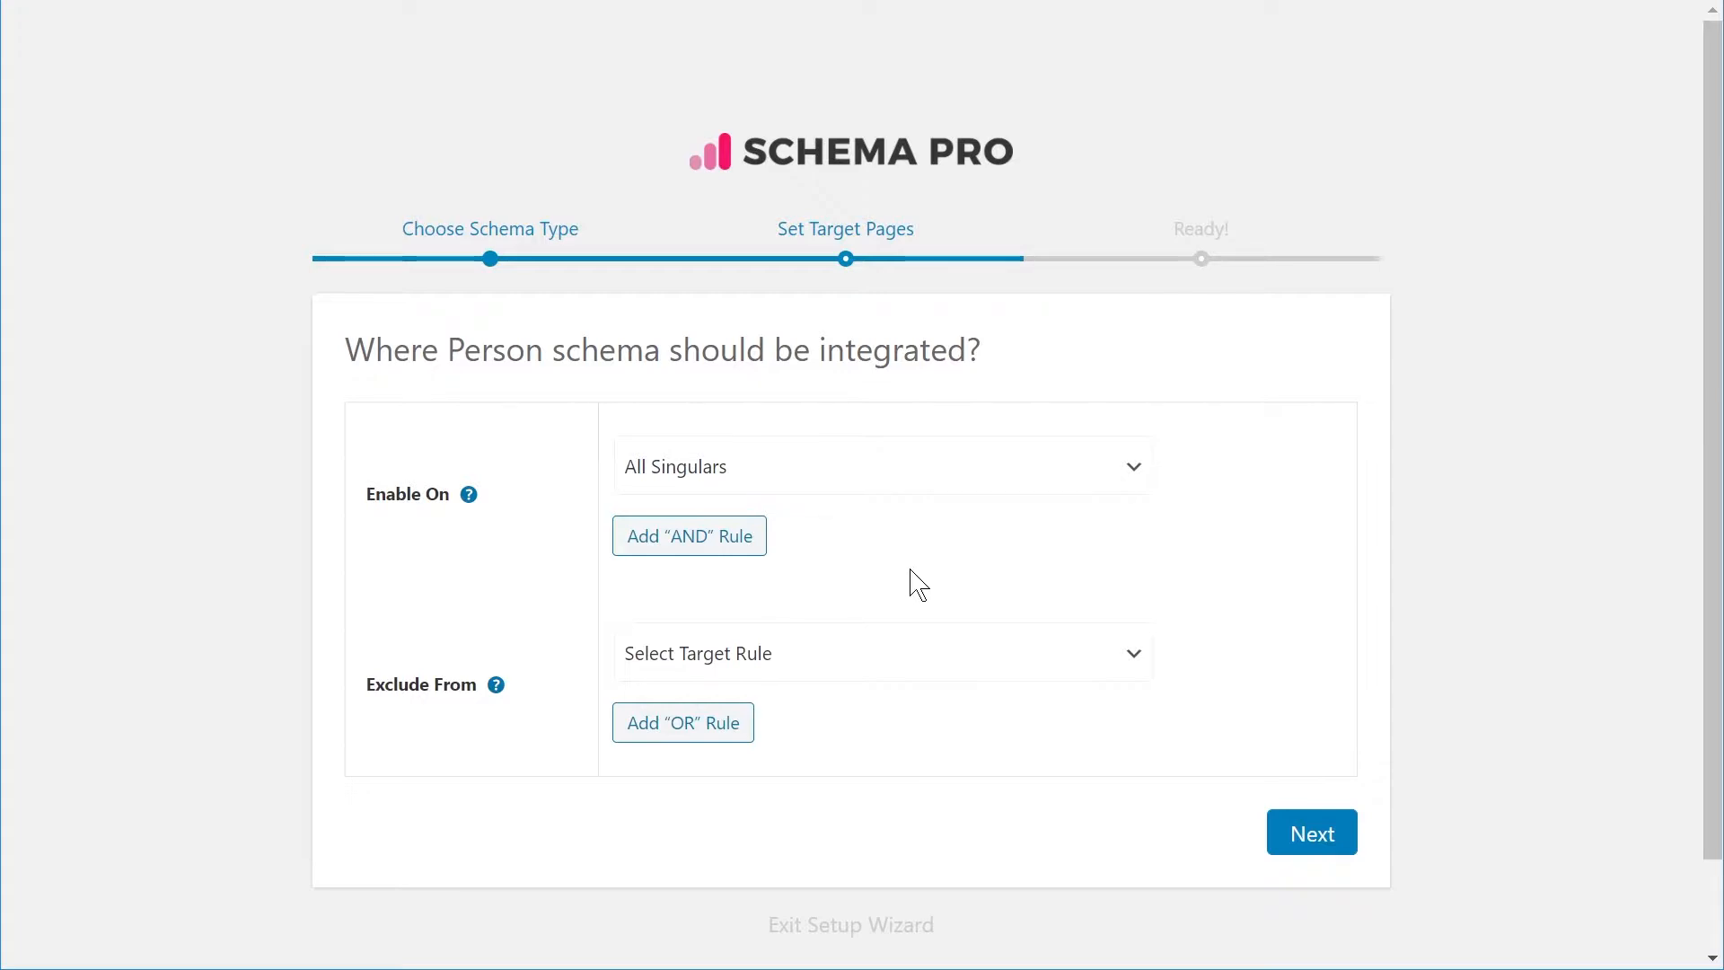
left_click(1273, 826)
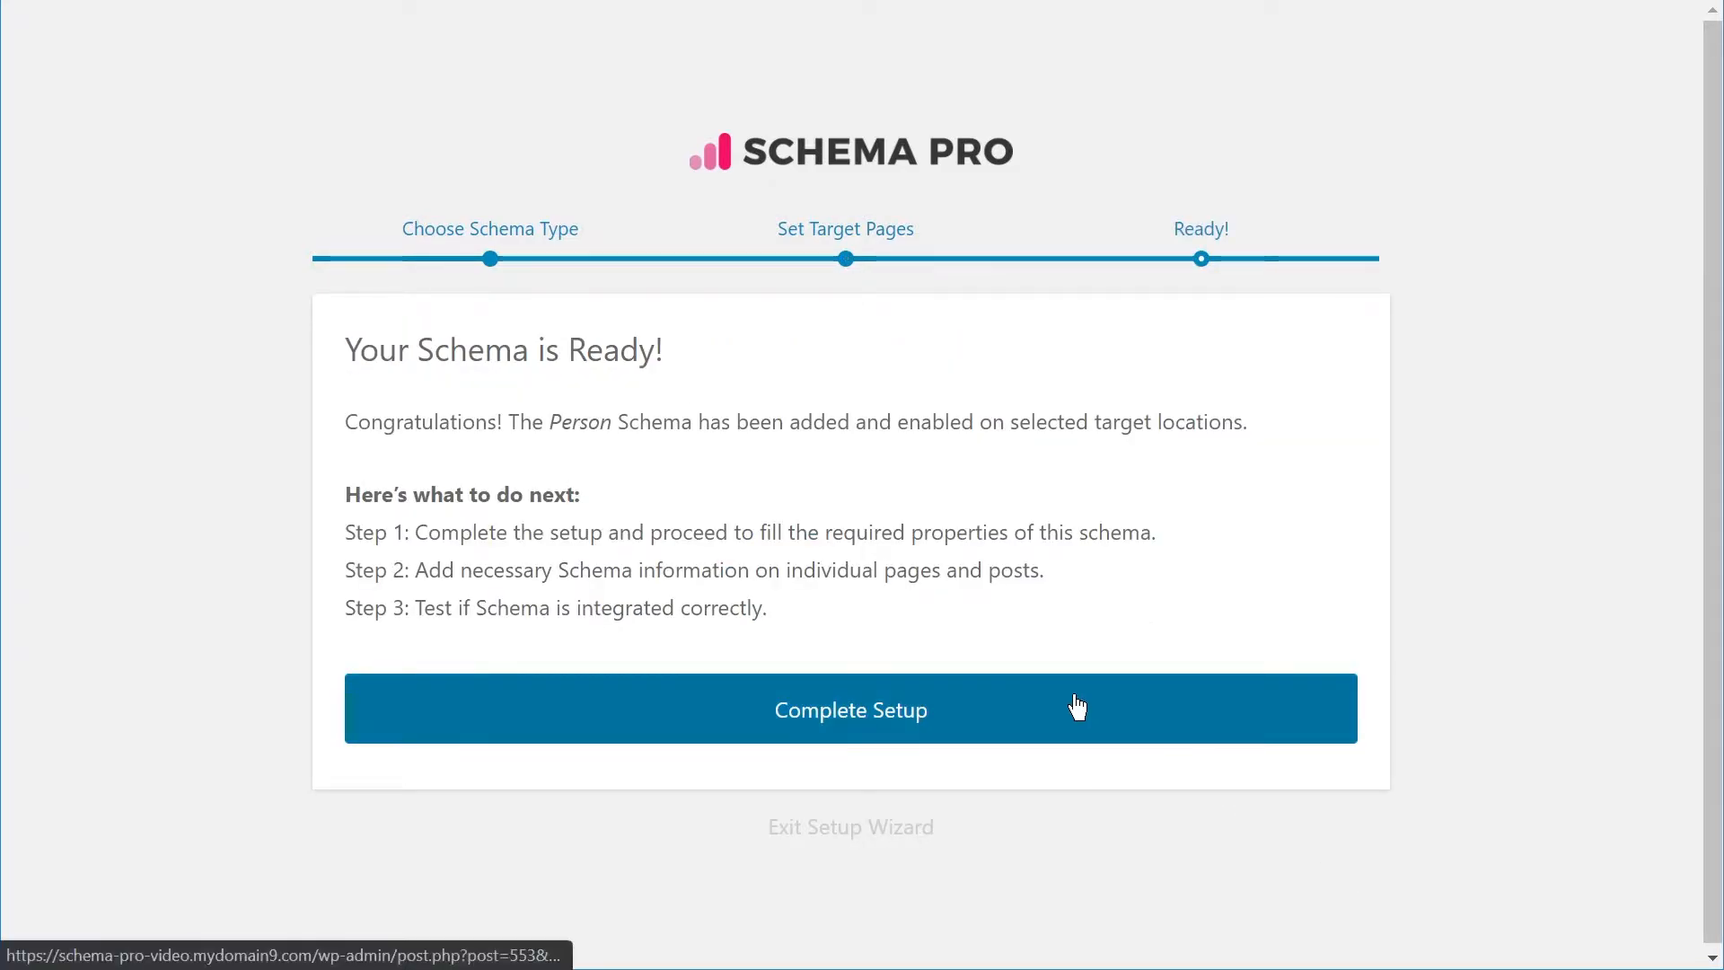
left_click(1080, 729)
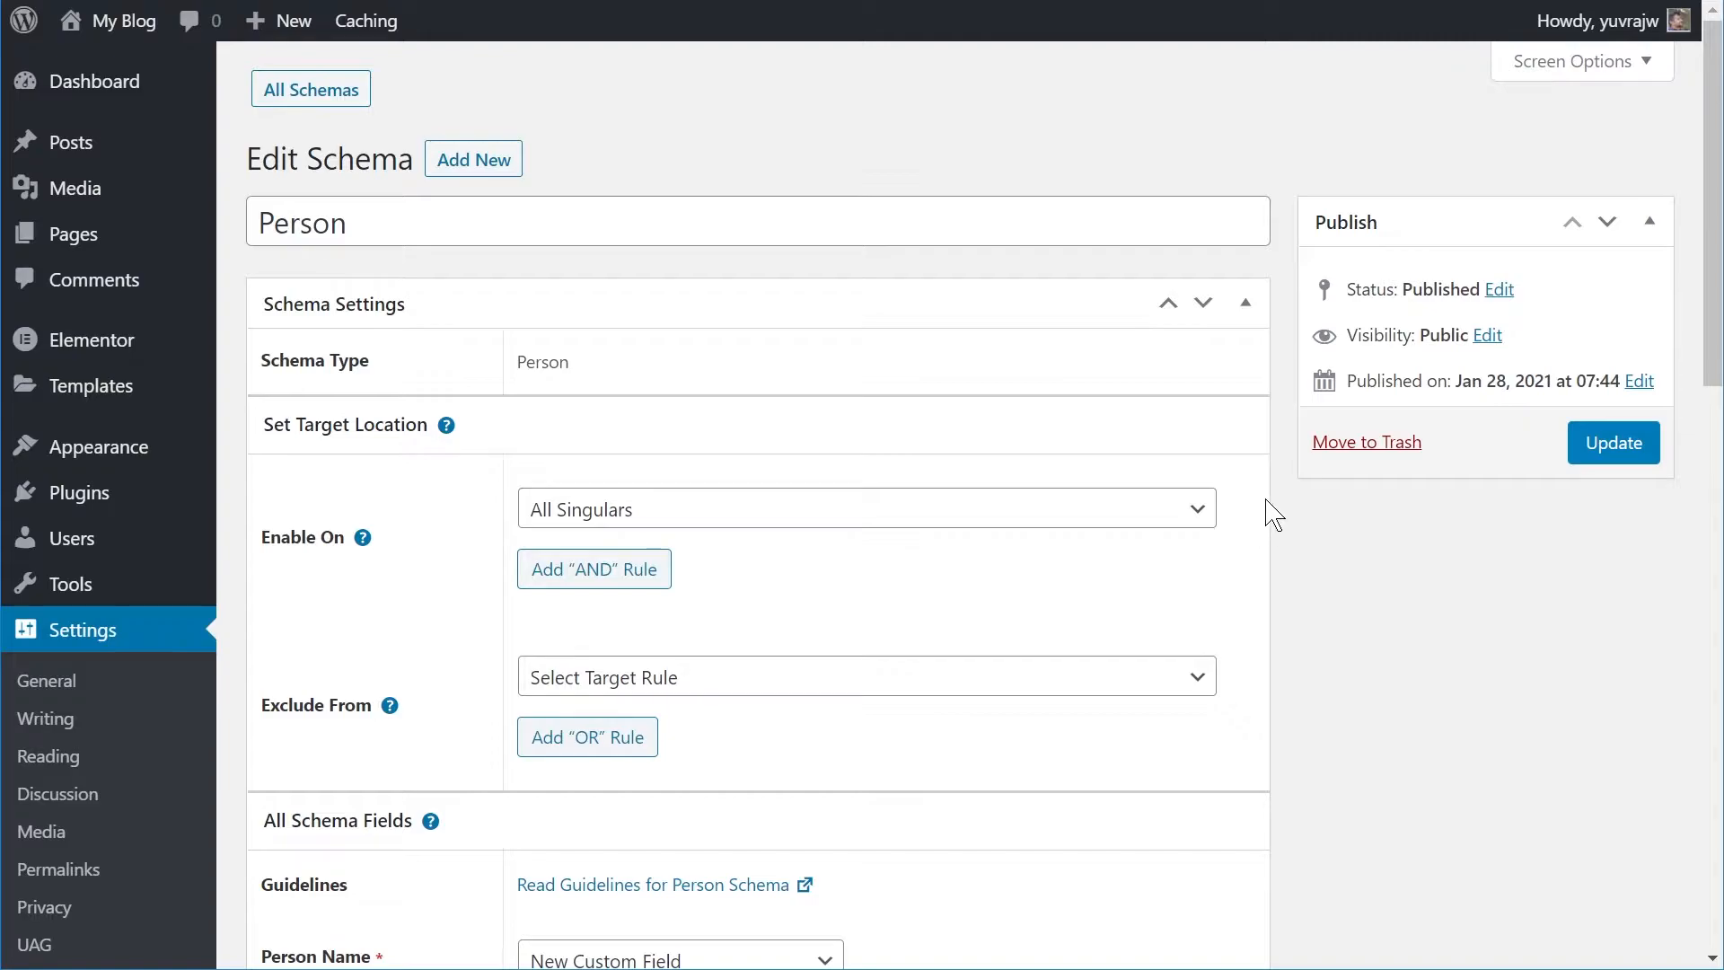
Rename the schema to "Person - Sundar Pichai"
scroll(1270, 507, "down", 10)
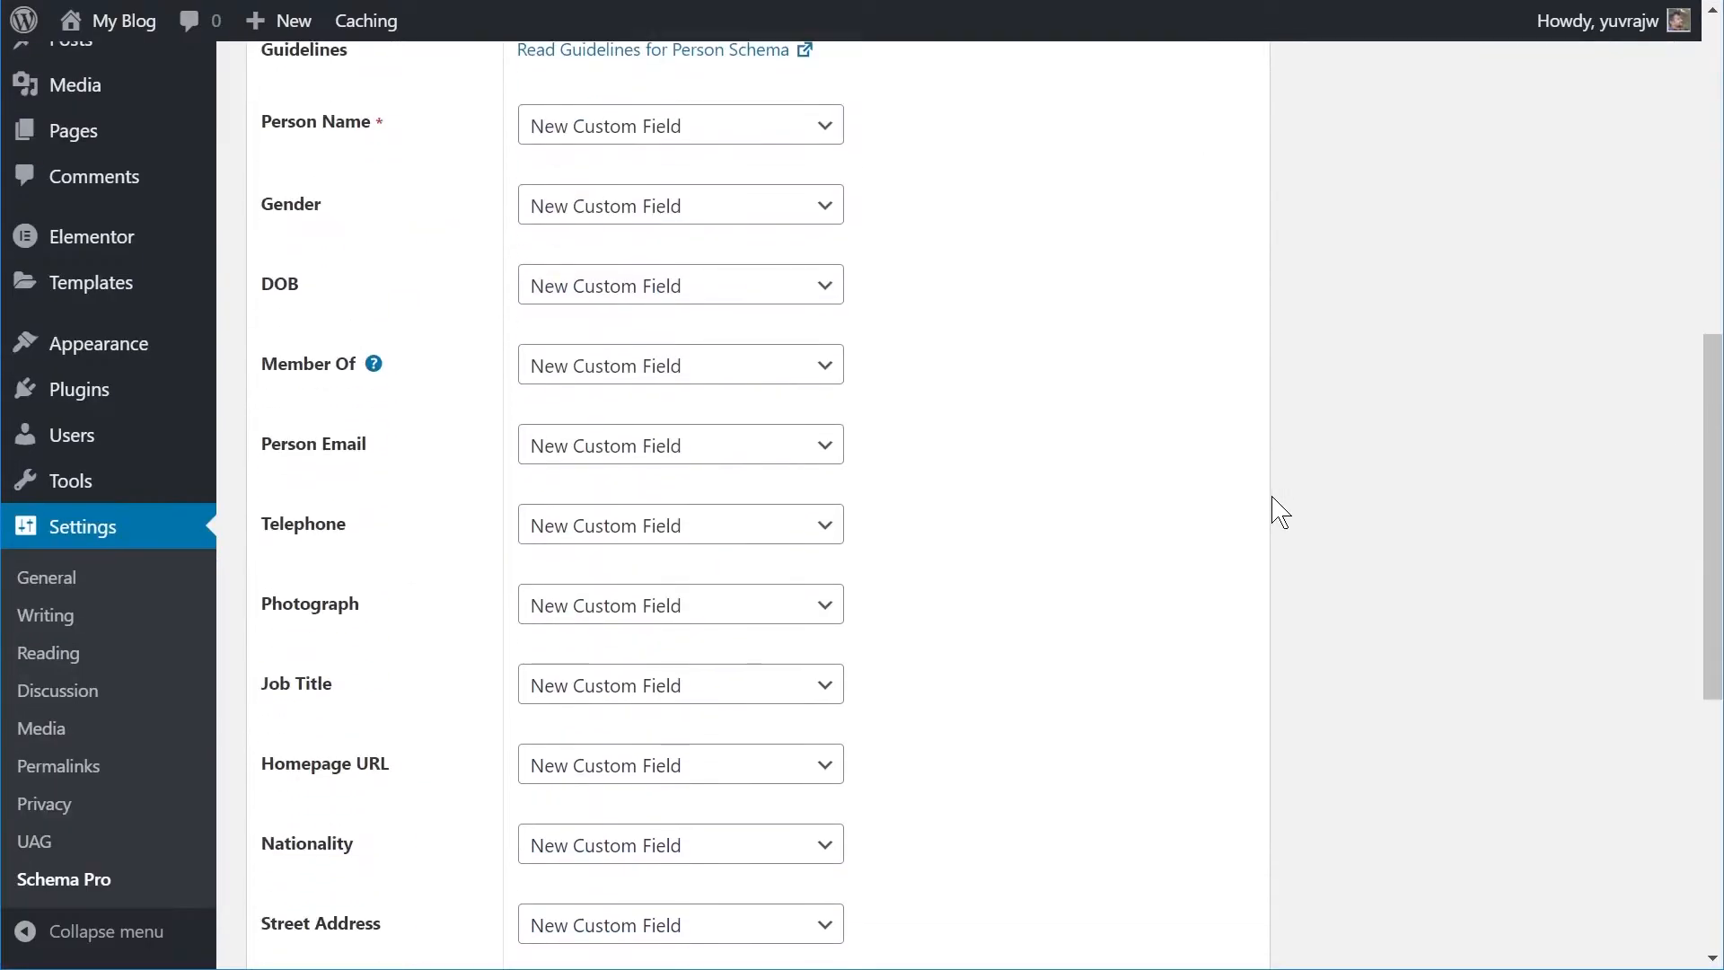
scroll(1305, 561, "up", 10)
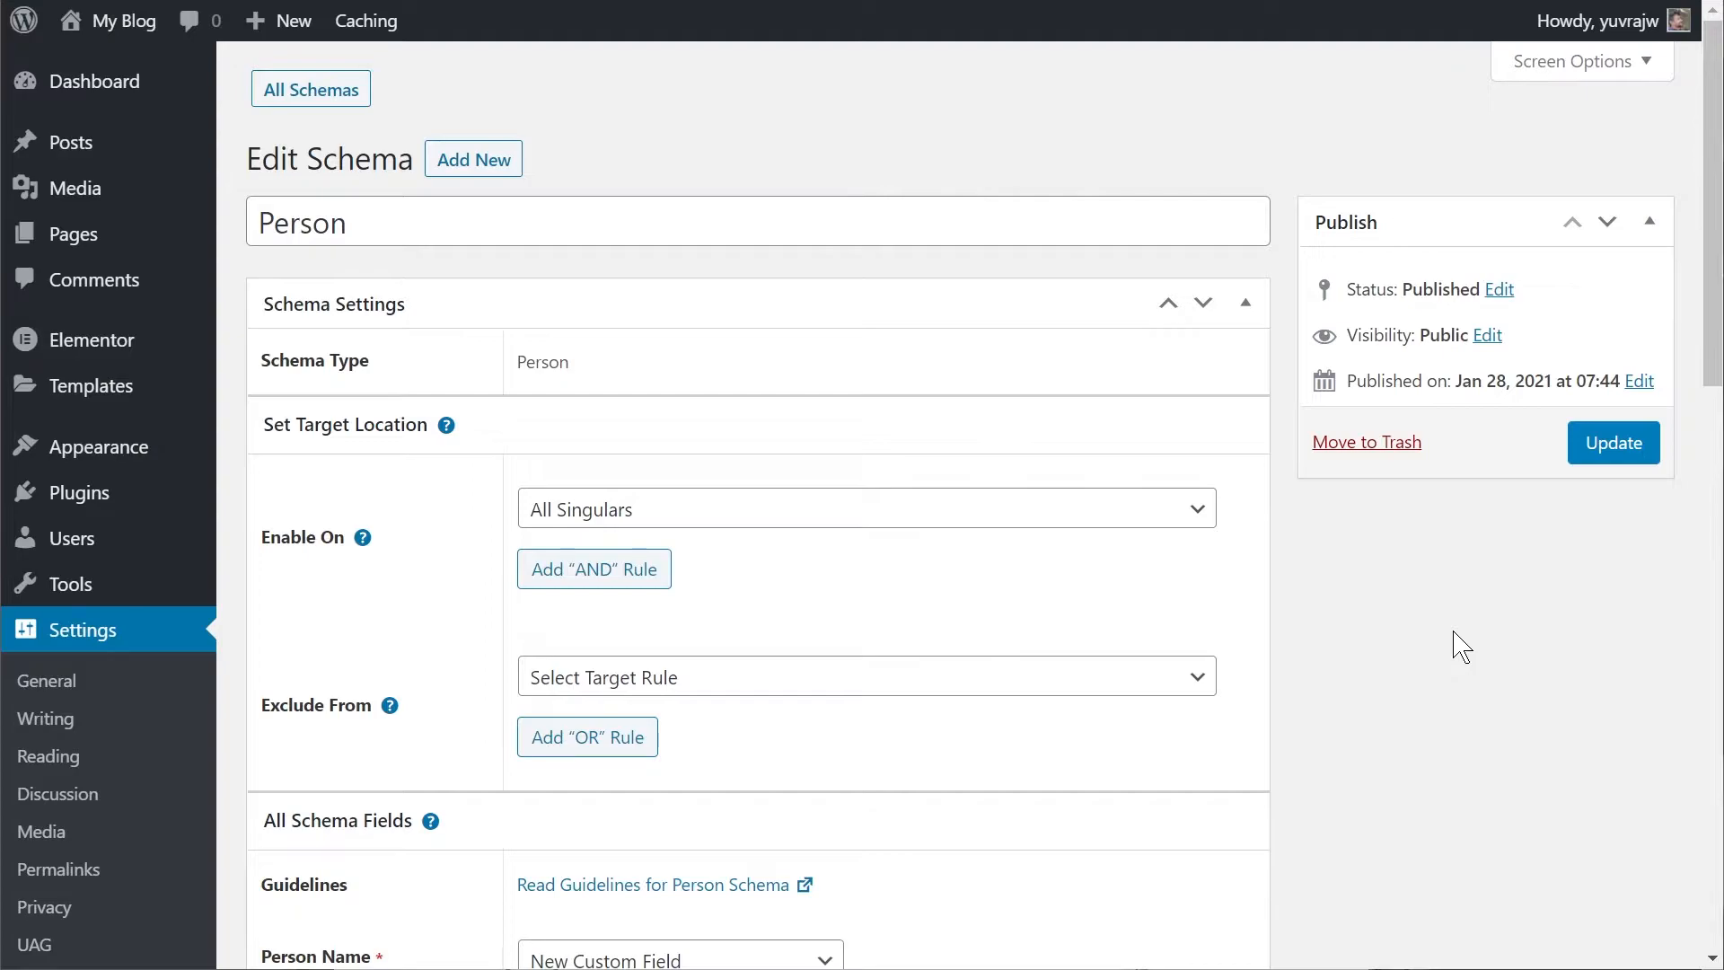
left_click(657, 230)
type("- Sundar Pichai")
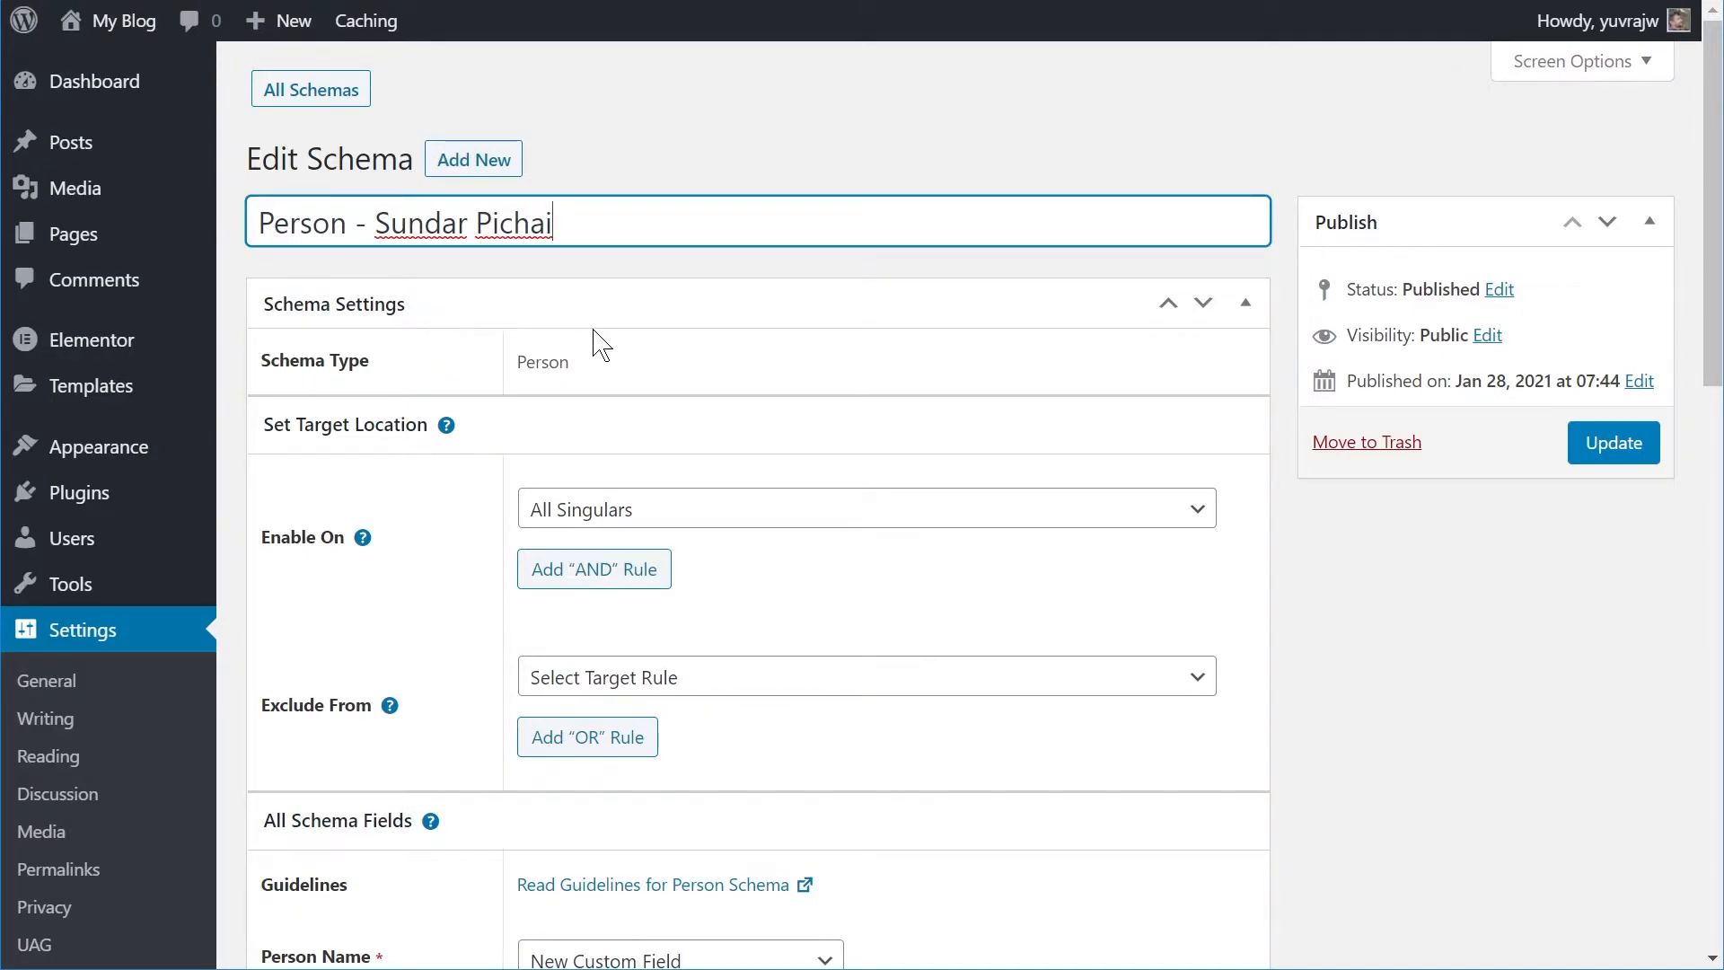
key("Return")
Look over the schema fields and read the linked guidelines for the Person schema
scroll(1310, 637, "down", 5)
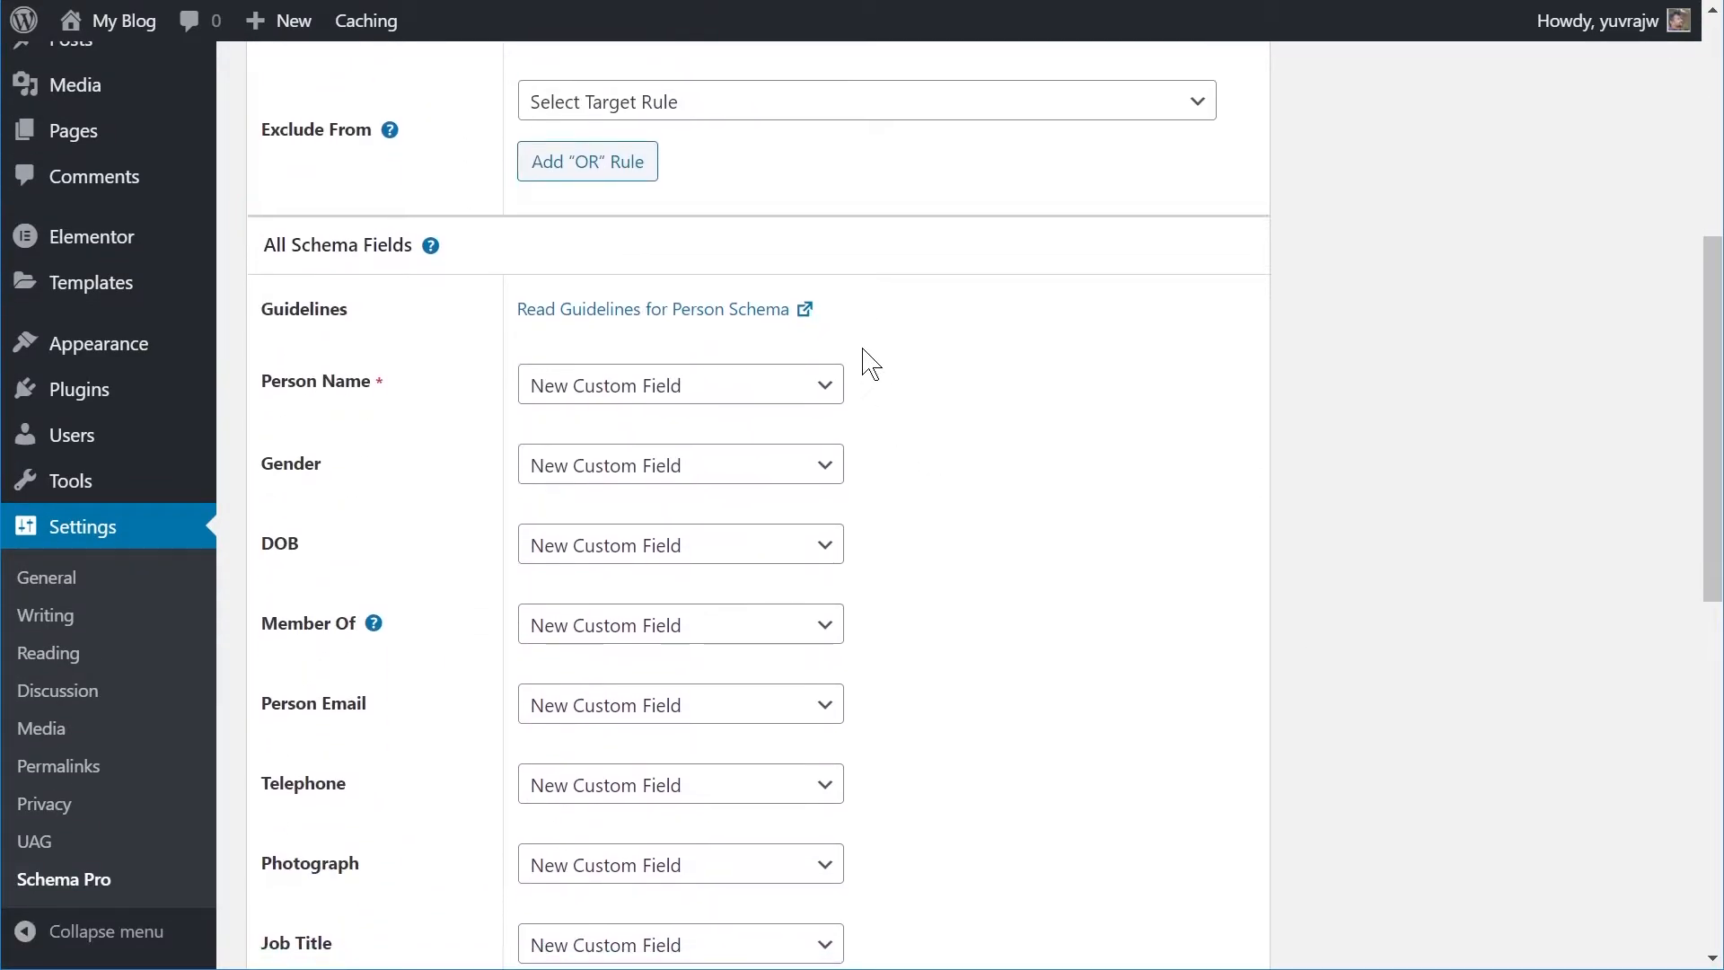
scroll(1160, 463, "down", 5)
scroll(1162, 467, "down", 3)
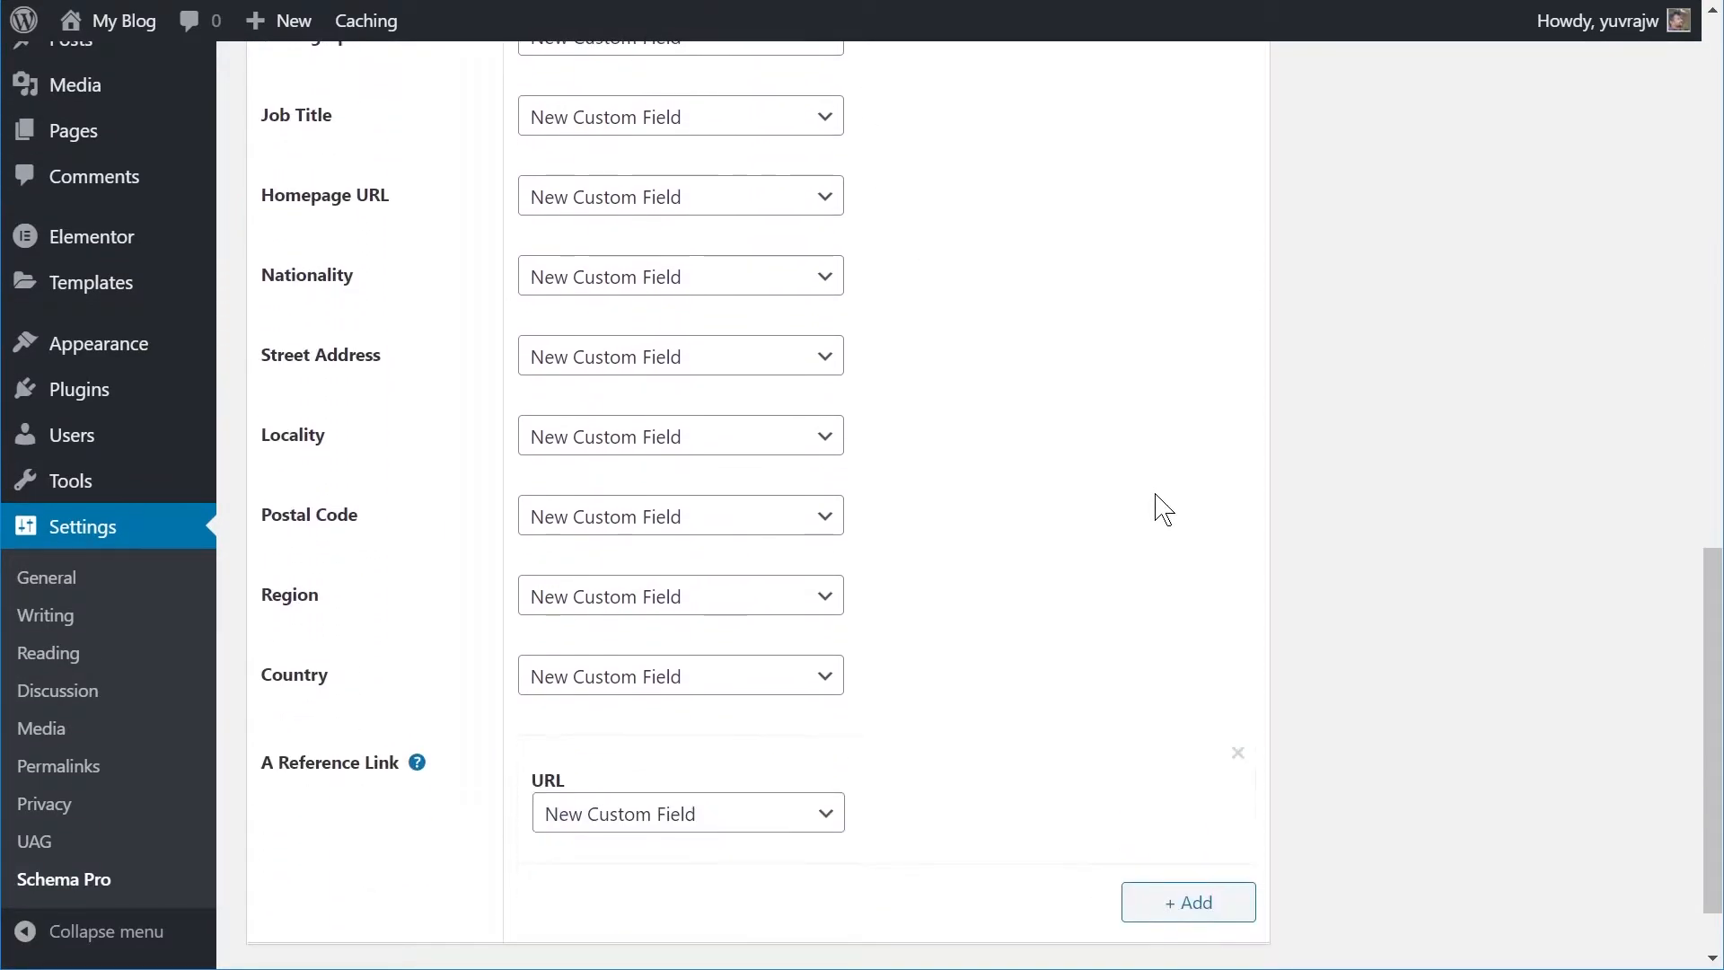
scroll(1167, 516, "up", 10)
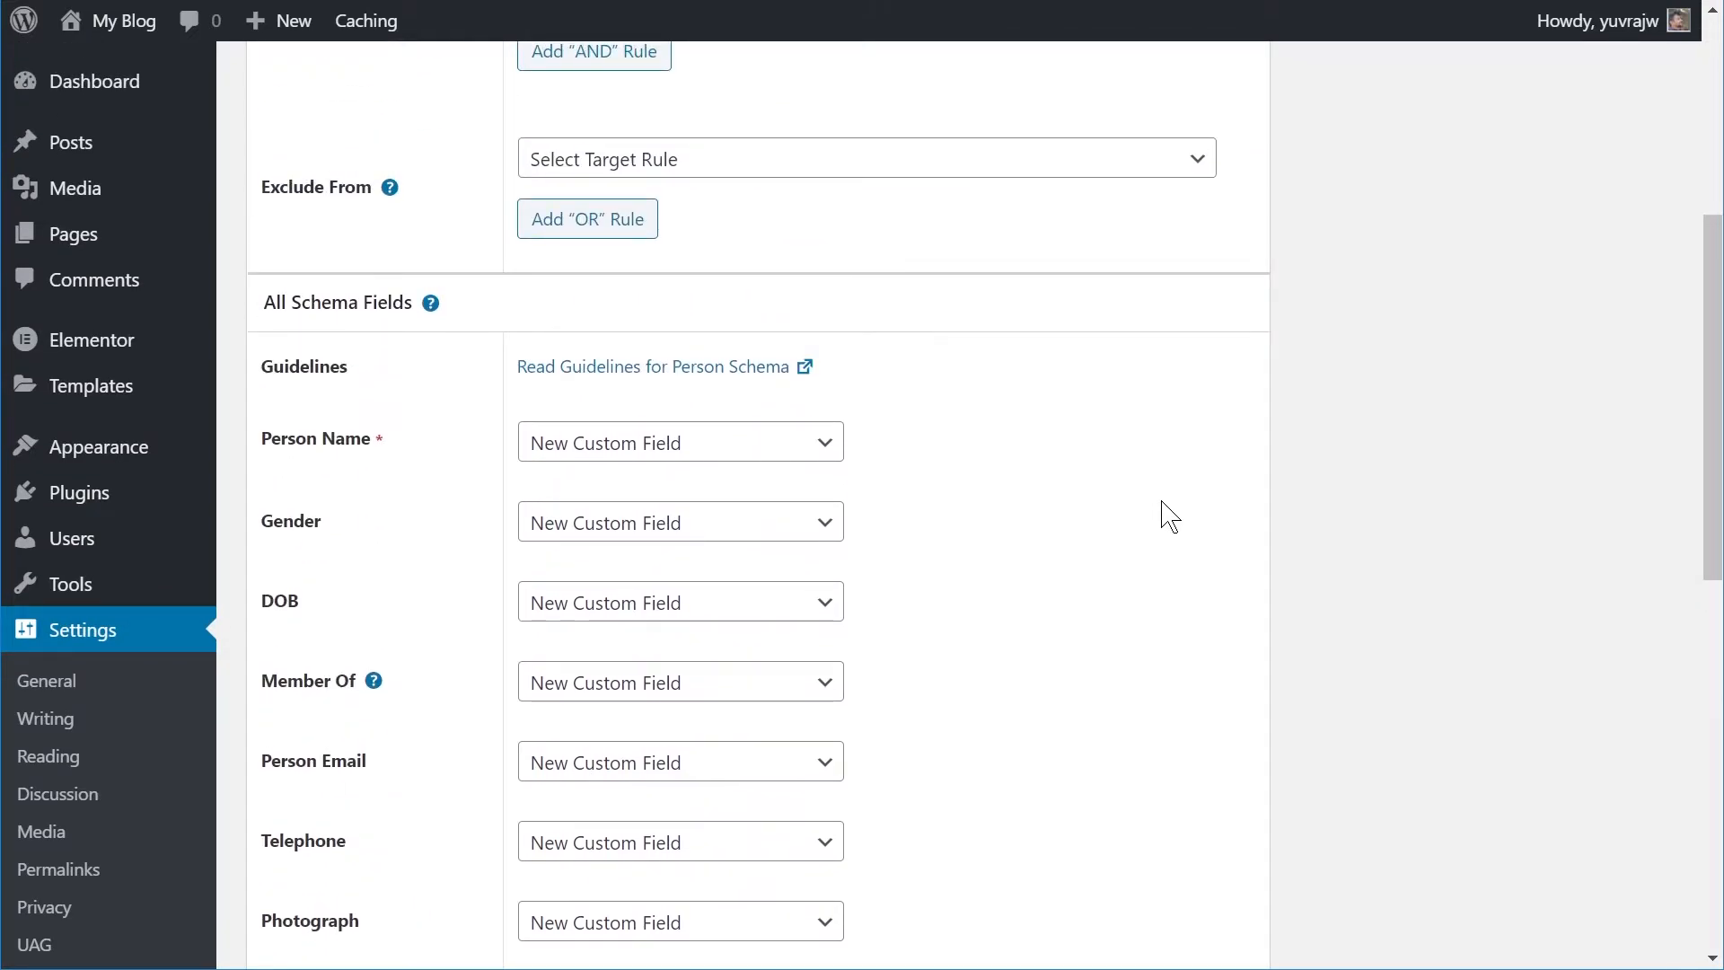
left_click(618, 368)
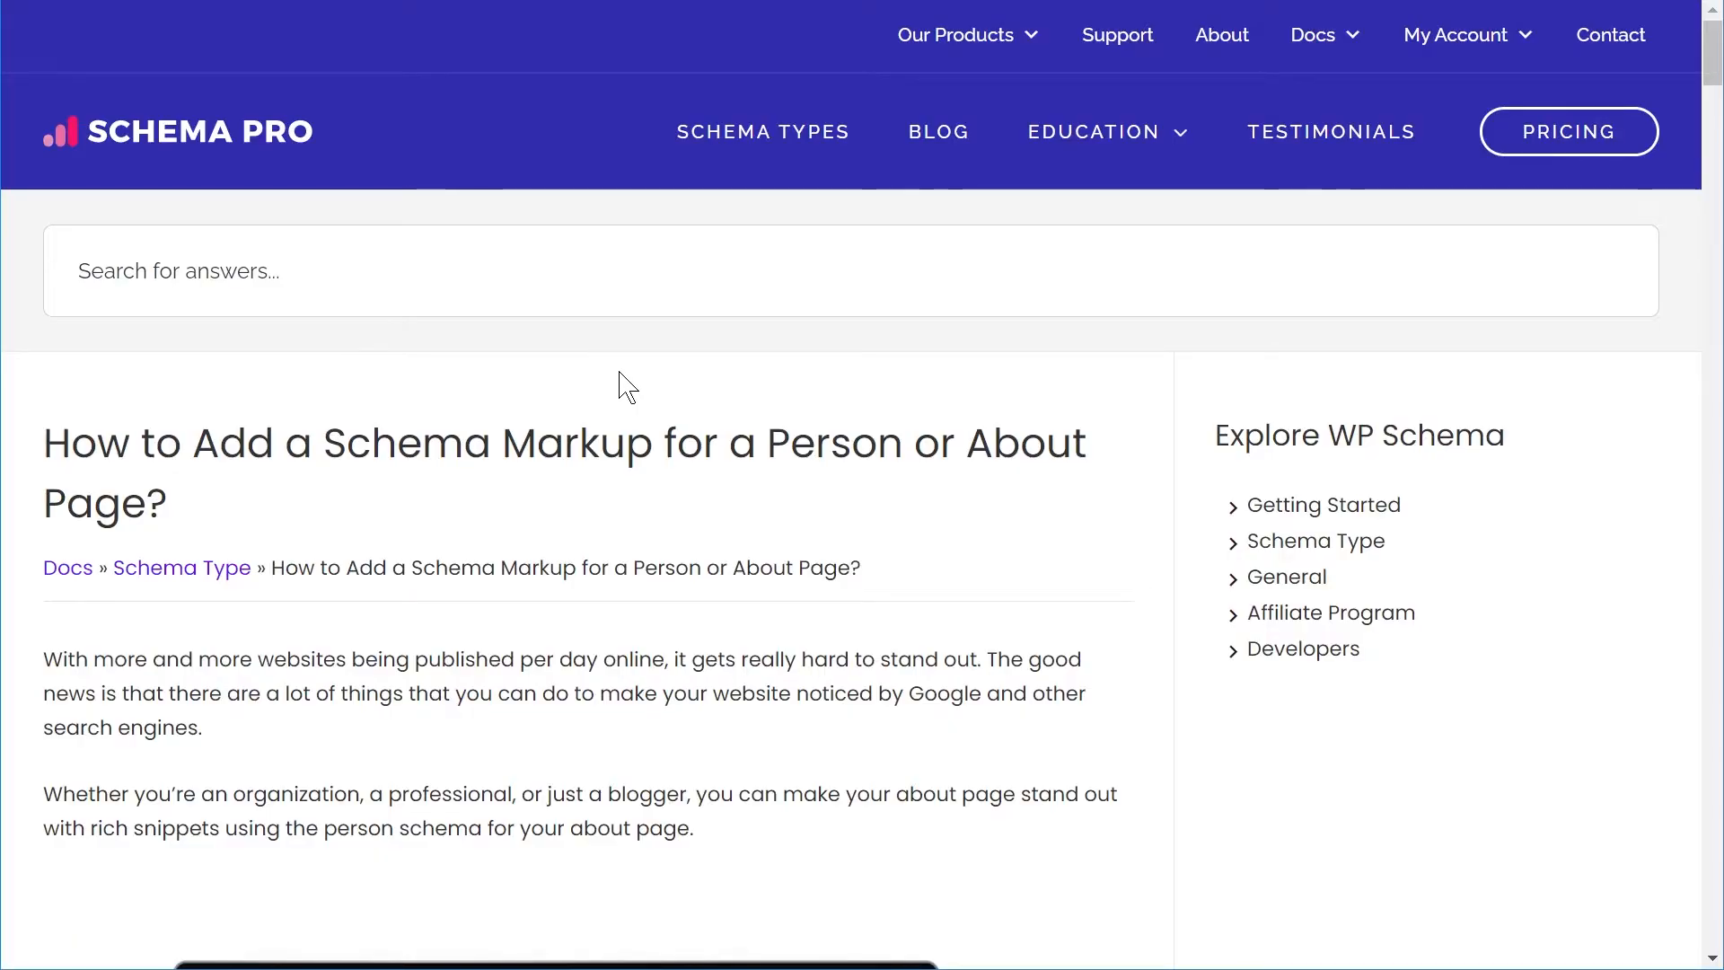
scroll(644, 399, "down", 6)
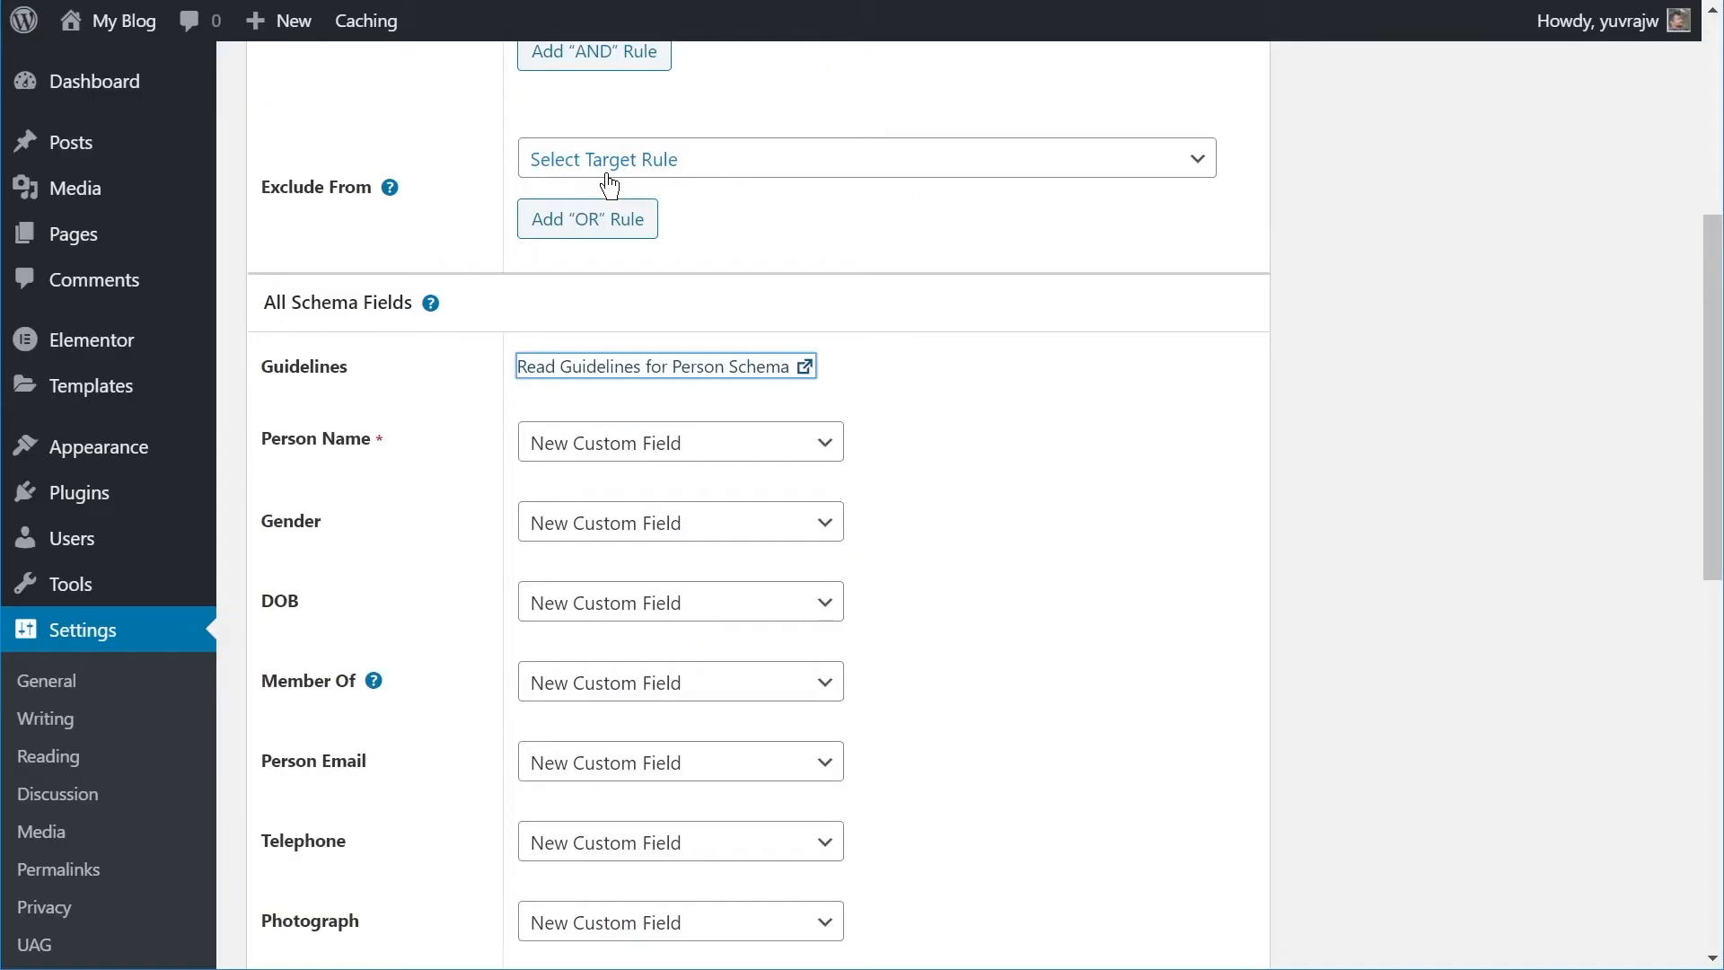
Examine all Person schema fields, from Person Name down to A Reference Link, and which of them are required
scroll(755, 351, "down", 3)
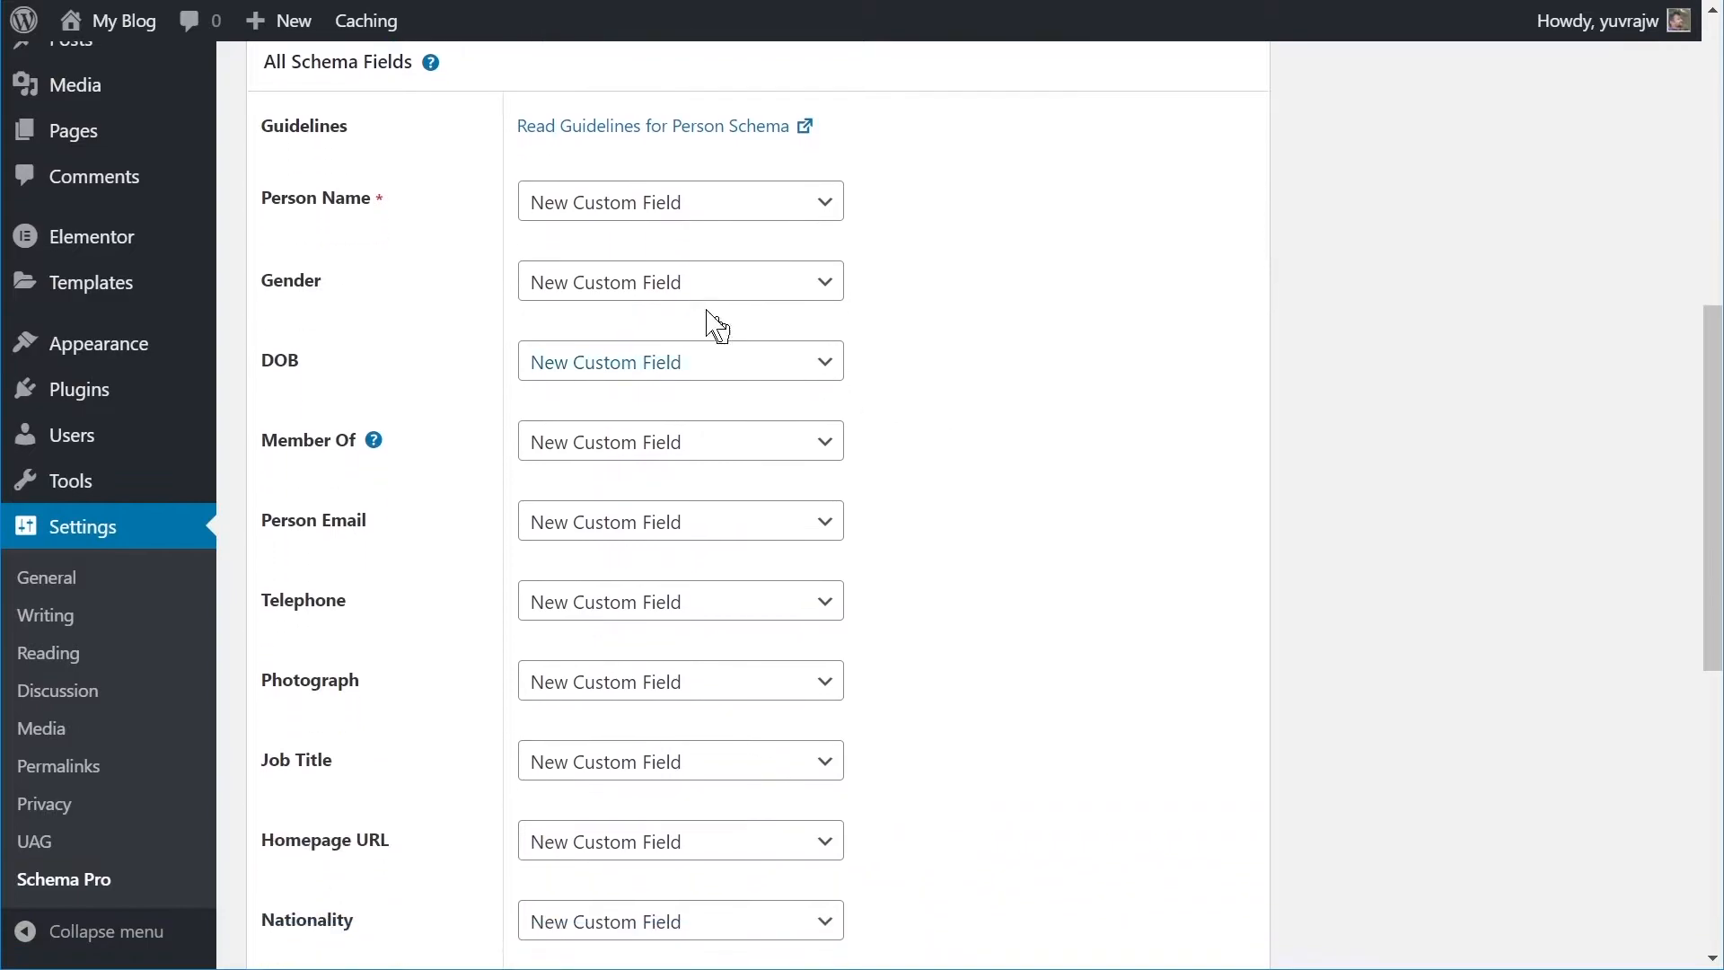
scroll(786, 437, "down", 3)
scroll(786, 437, "up", 3)
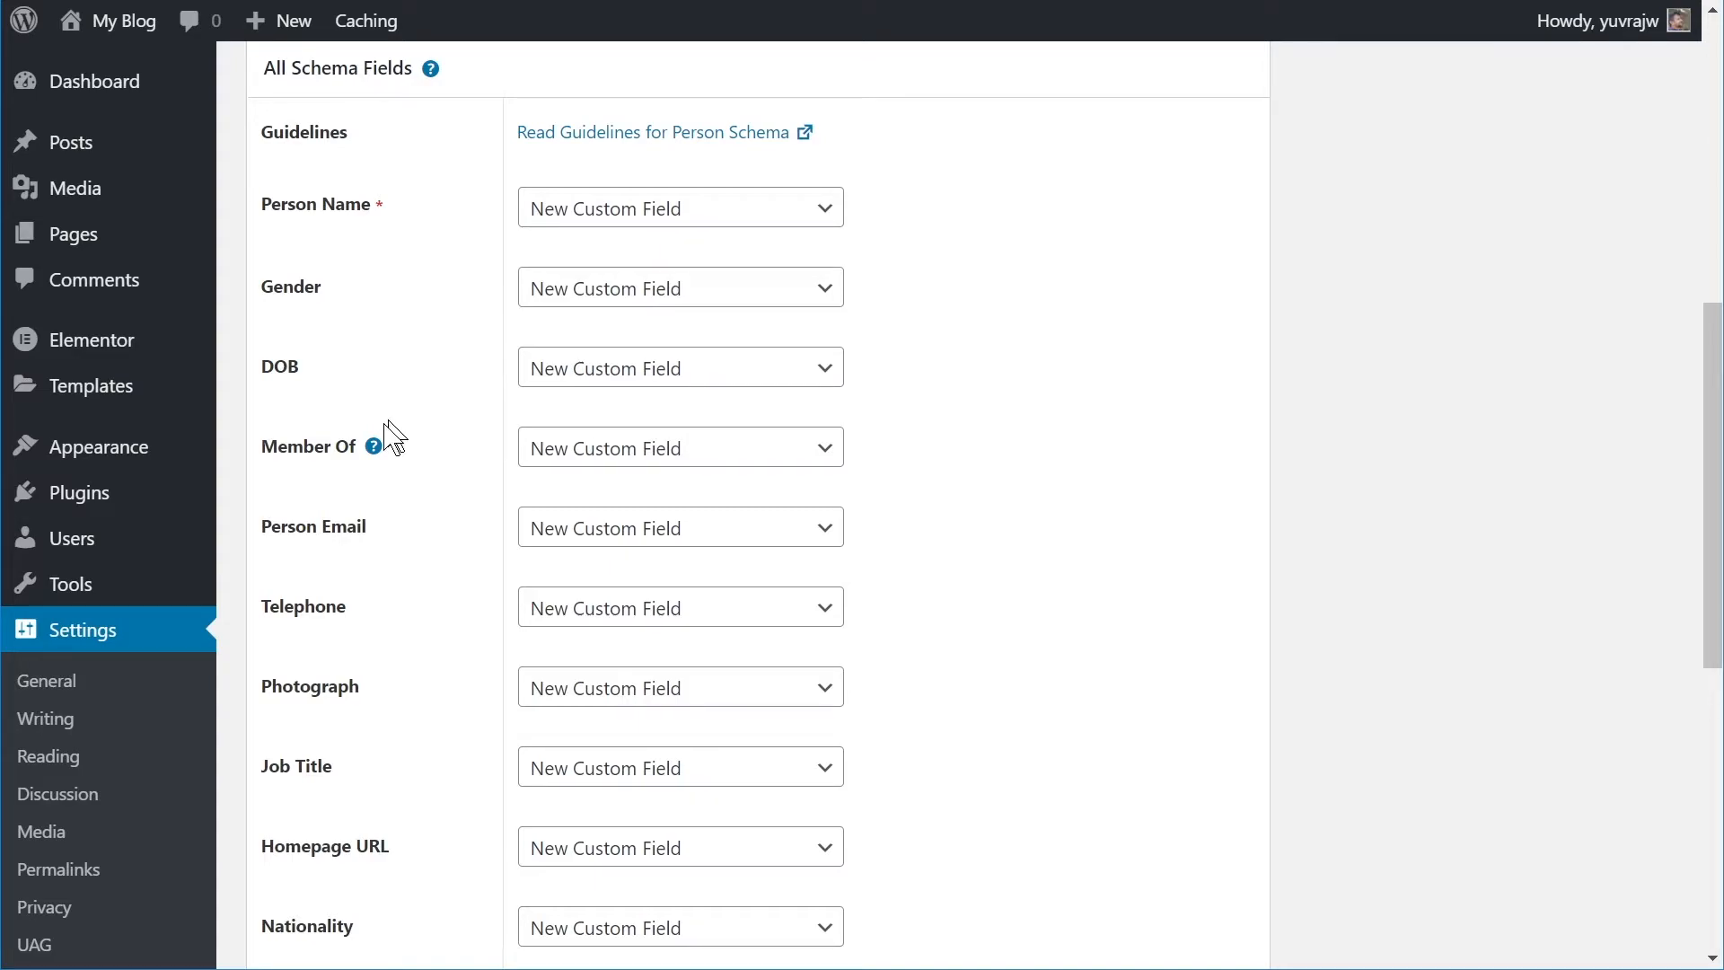
scroll(449, 491, "down", 3)
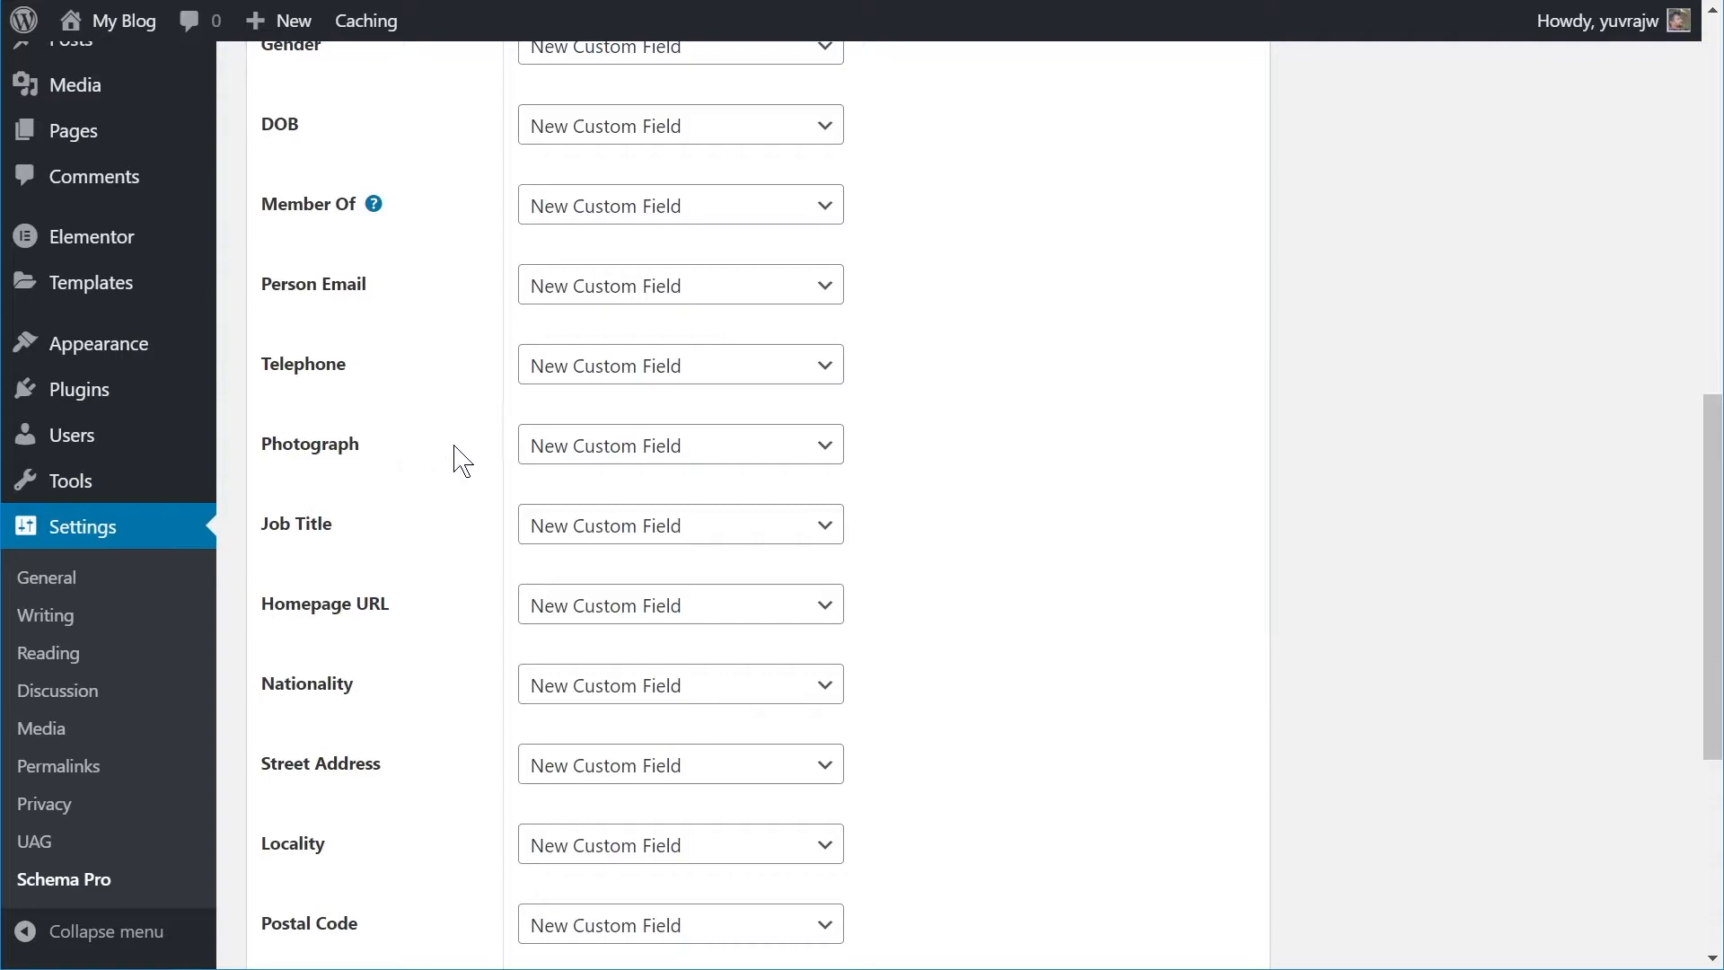
scroll(369, 503, "down", 3)
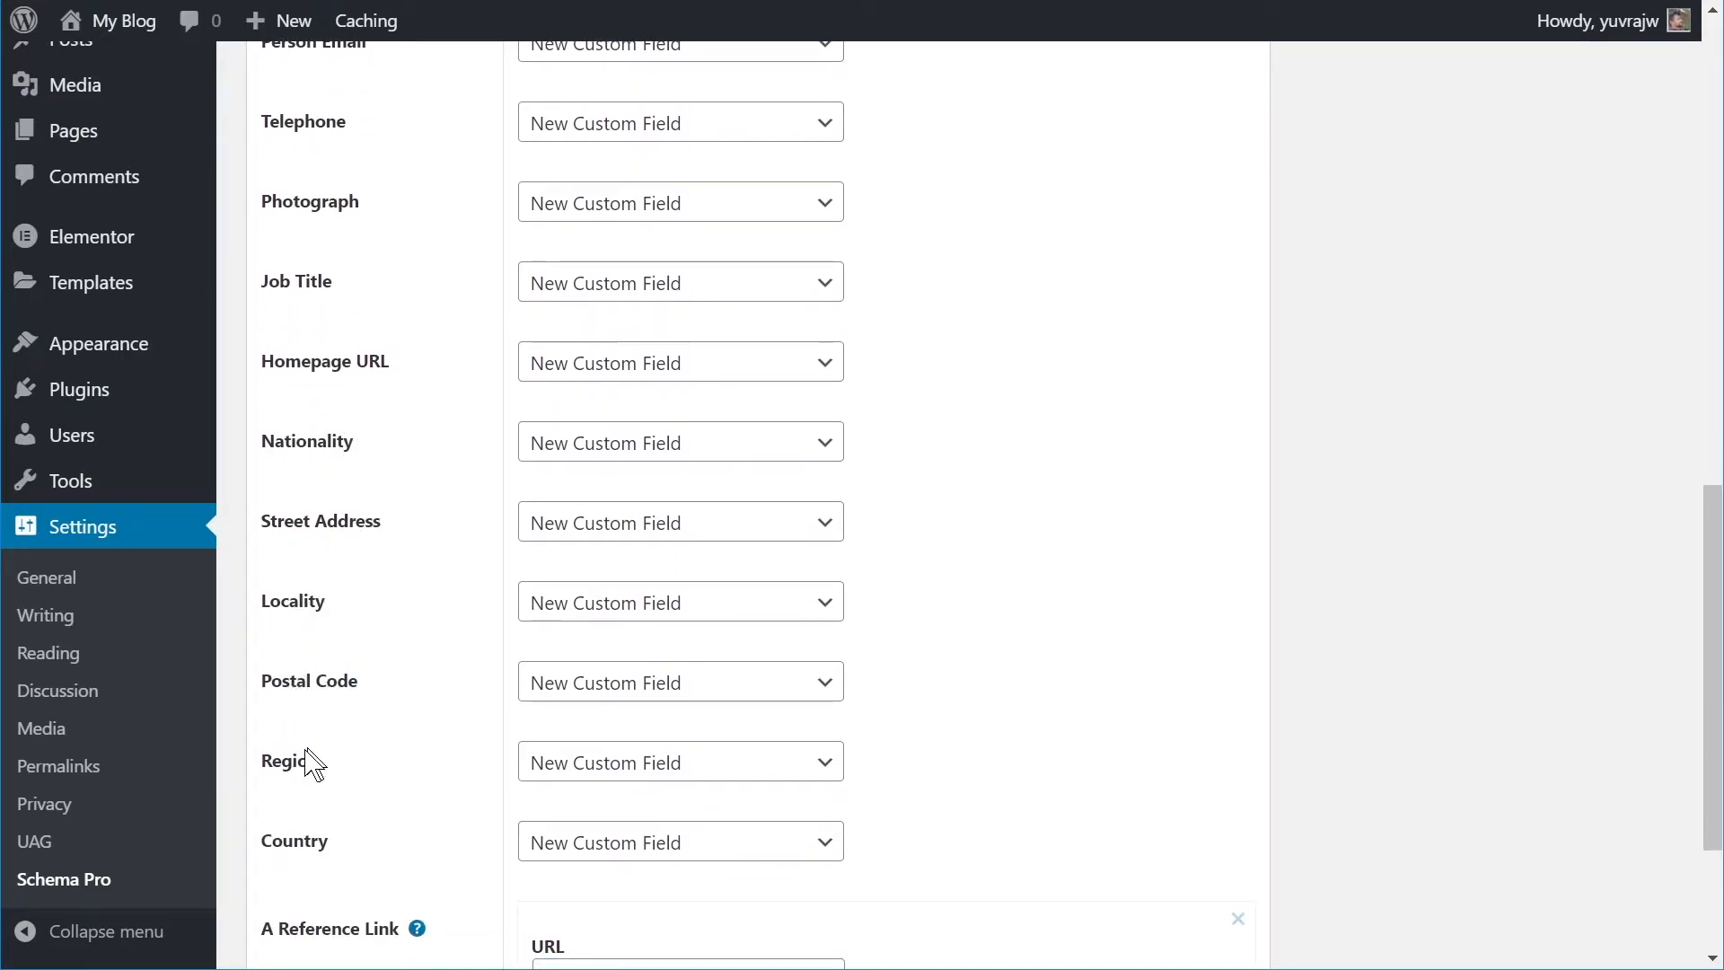
scroll(422, 797, "down", 2)
scroll(418, 791, "down", 2)
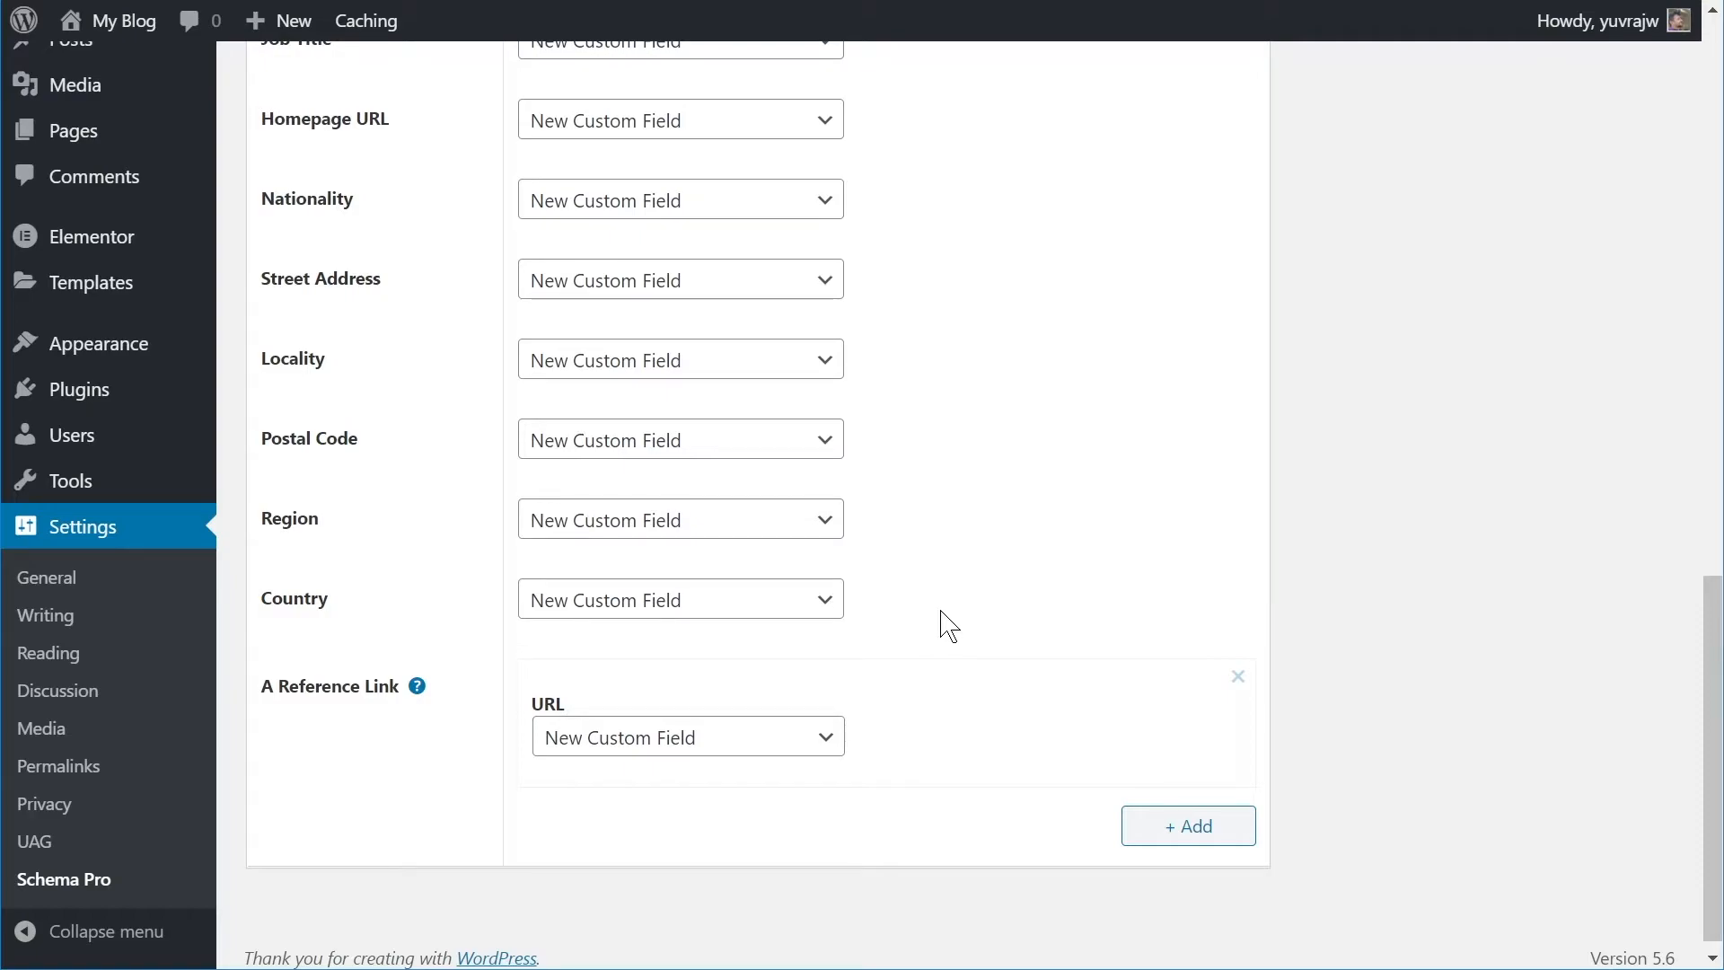
scroll(949, 625, "up", 10)
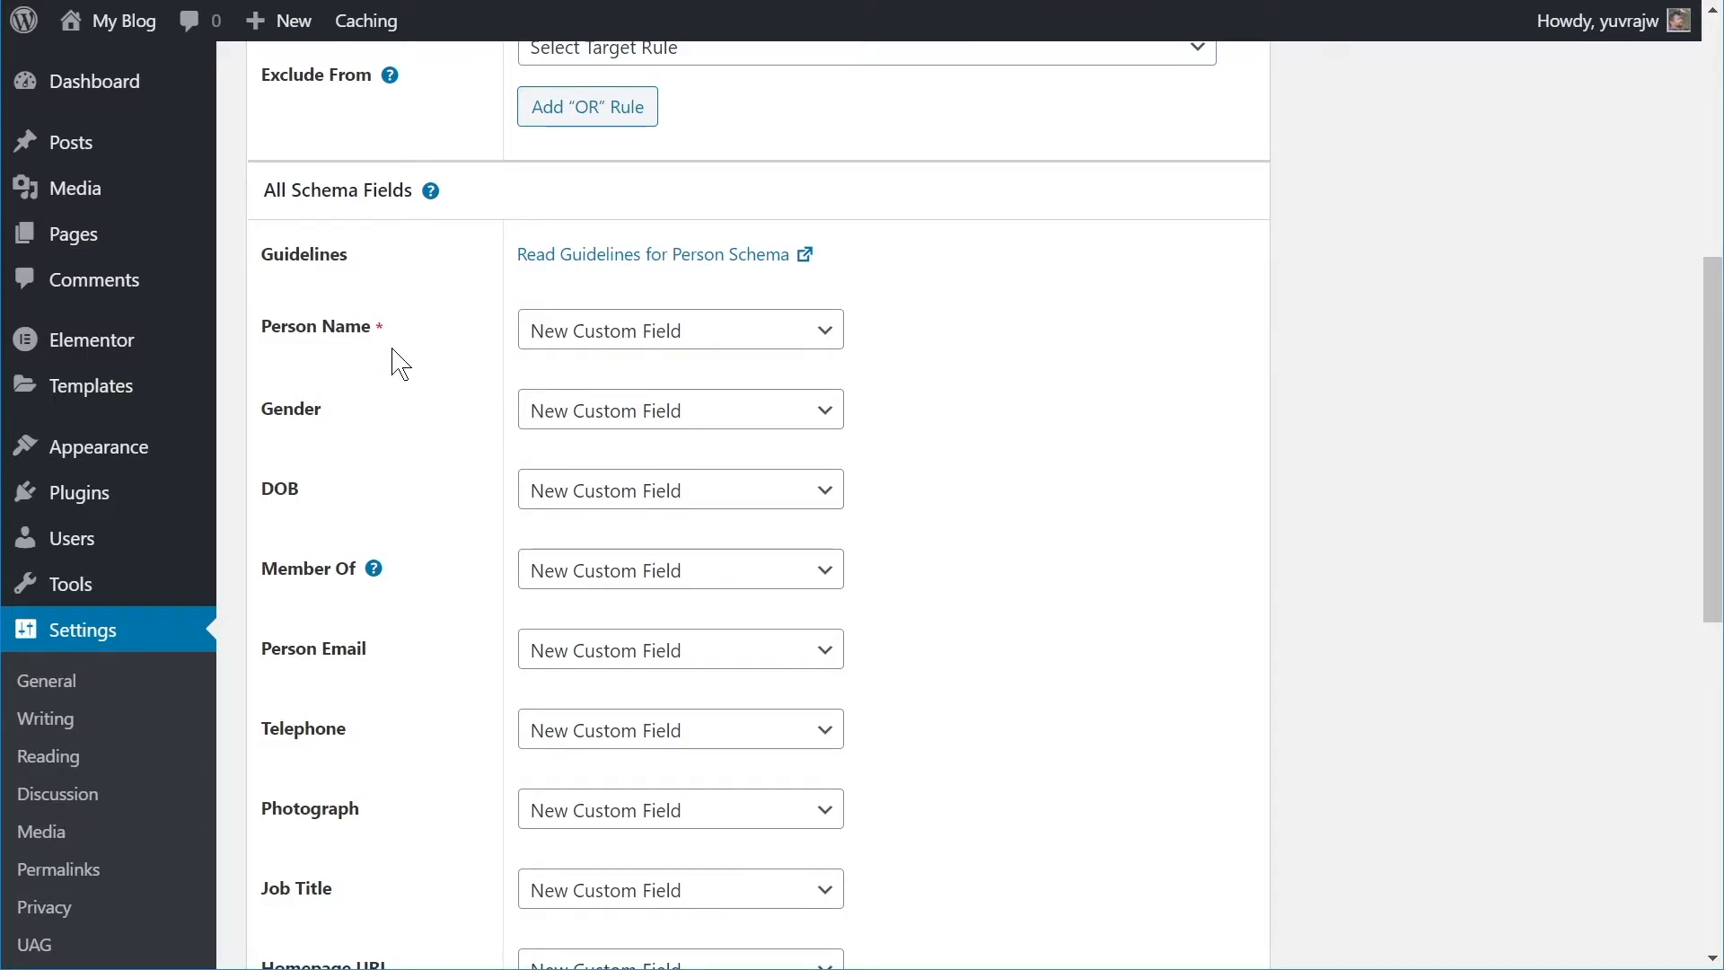
scroll(443, 352, "down", 4)
scroll(451, 354, "down", 2)
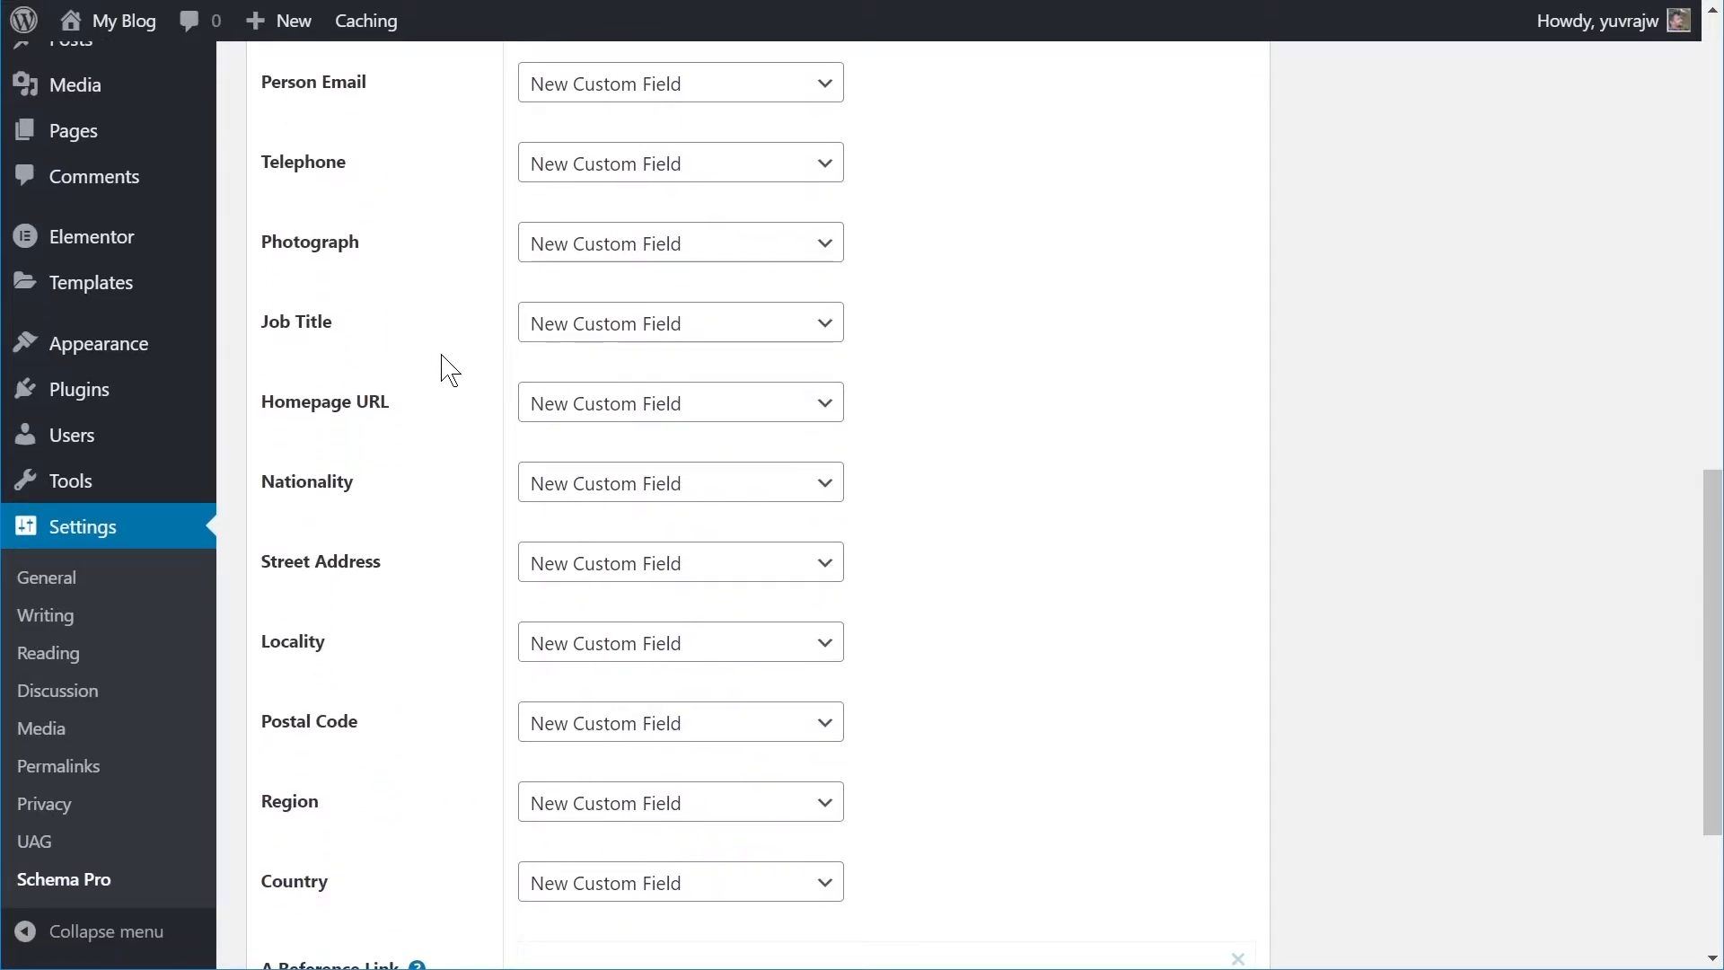
scroll(447, 366, "up", 3)
scroll(442, 358, "up", 3)
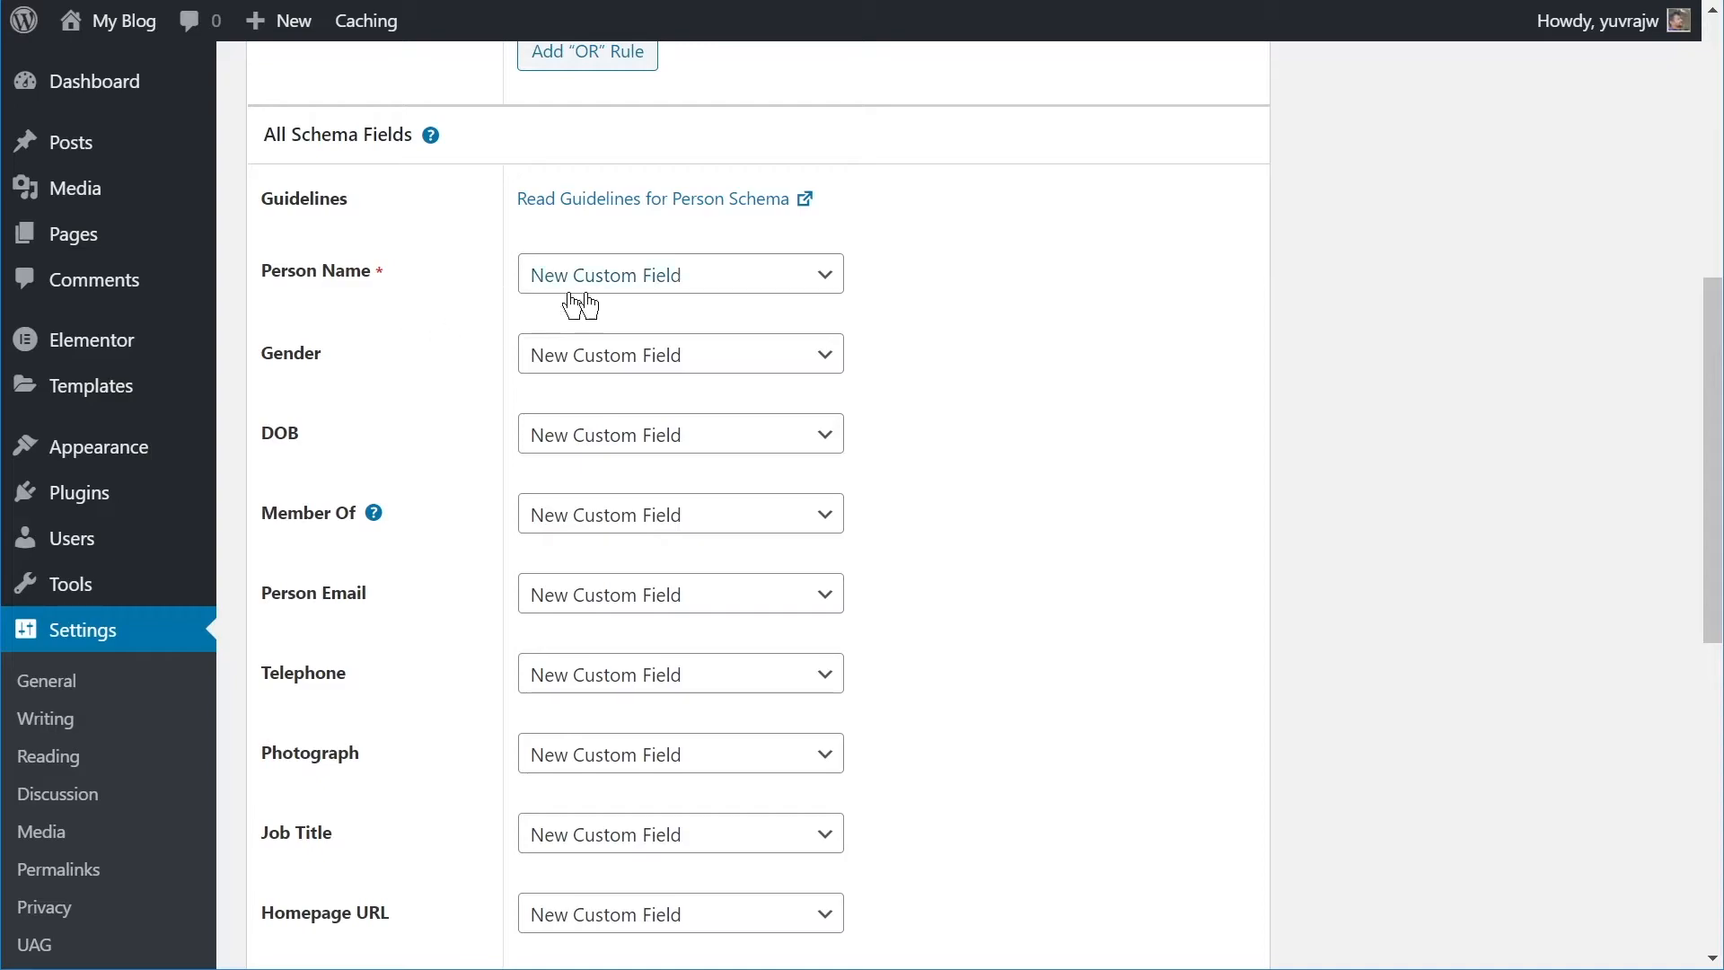
Review the available sources for the Person Name field and set it to Fixed Text
left_click(673, 281)
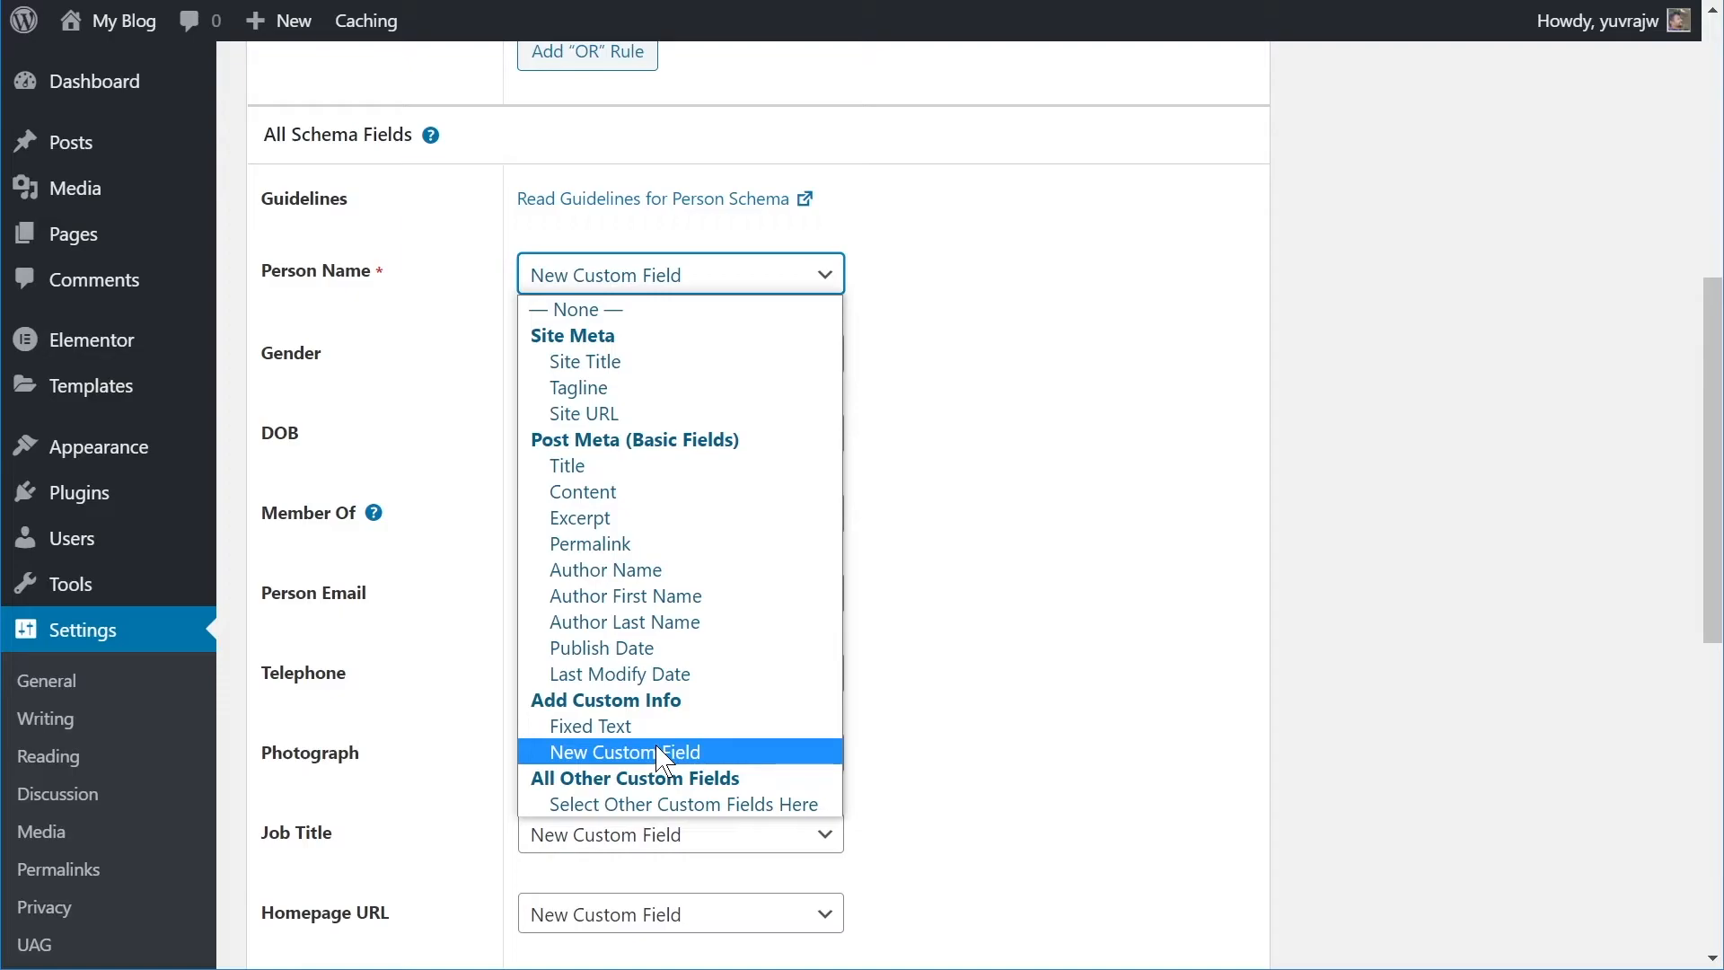
left_click(977, 608)
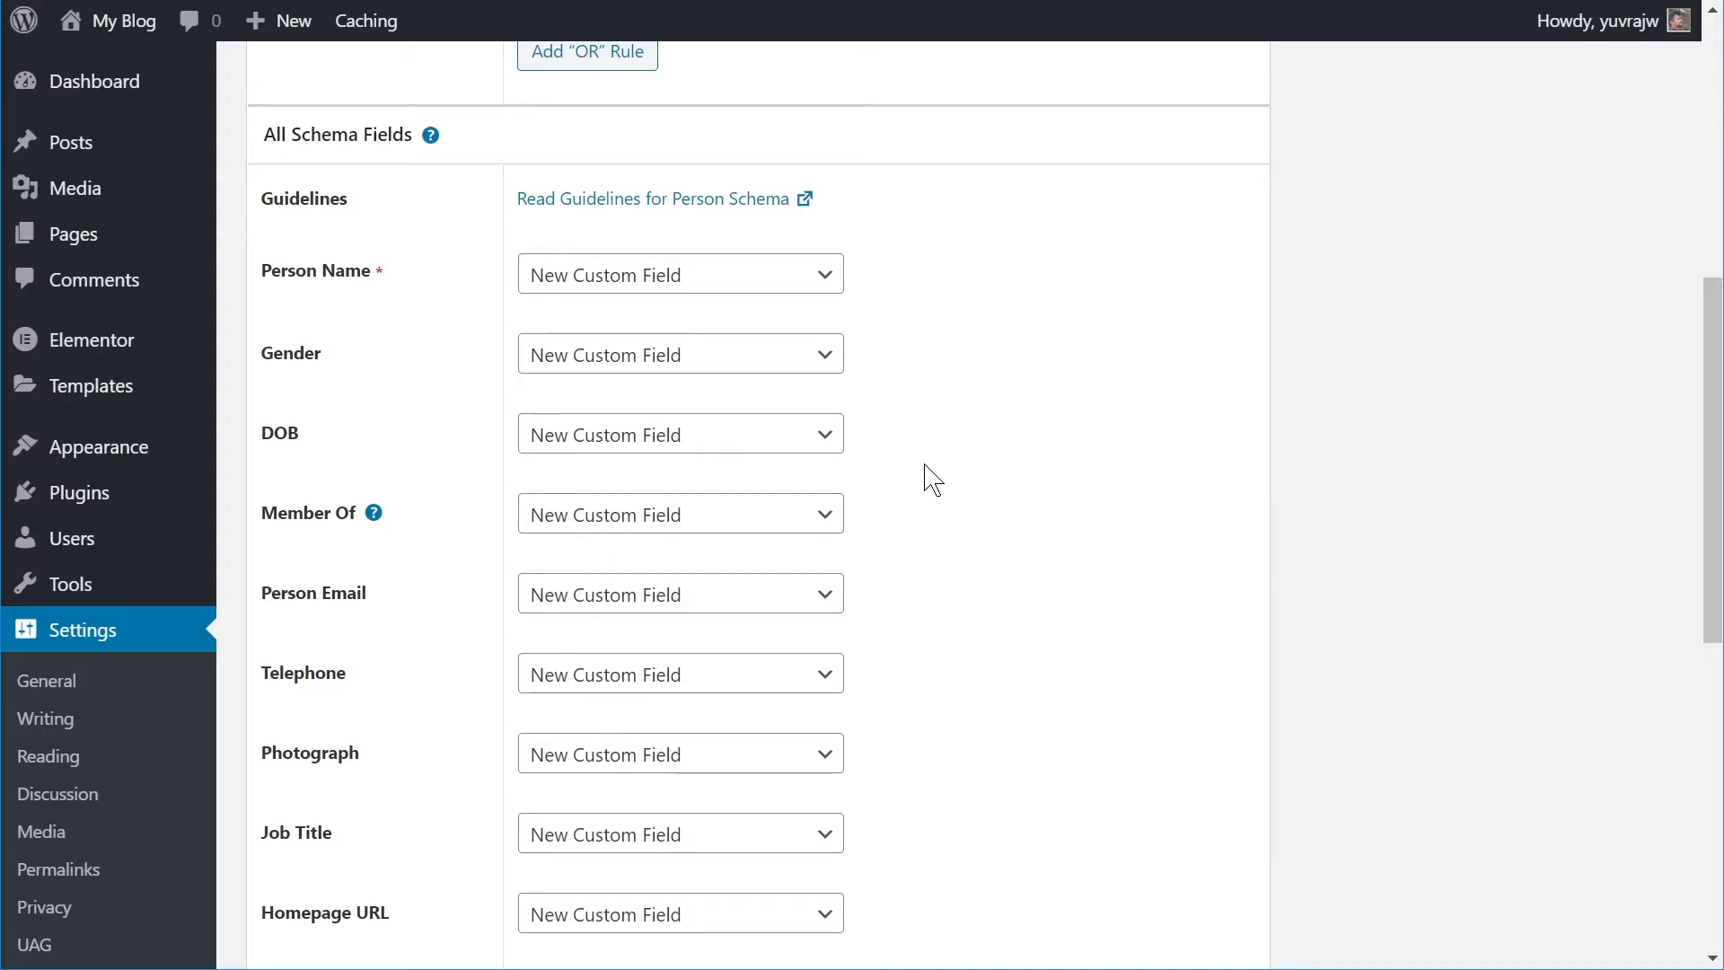
left_click(822, 289)
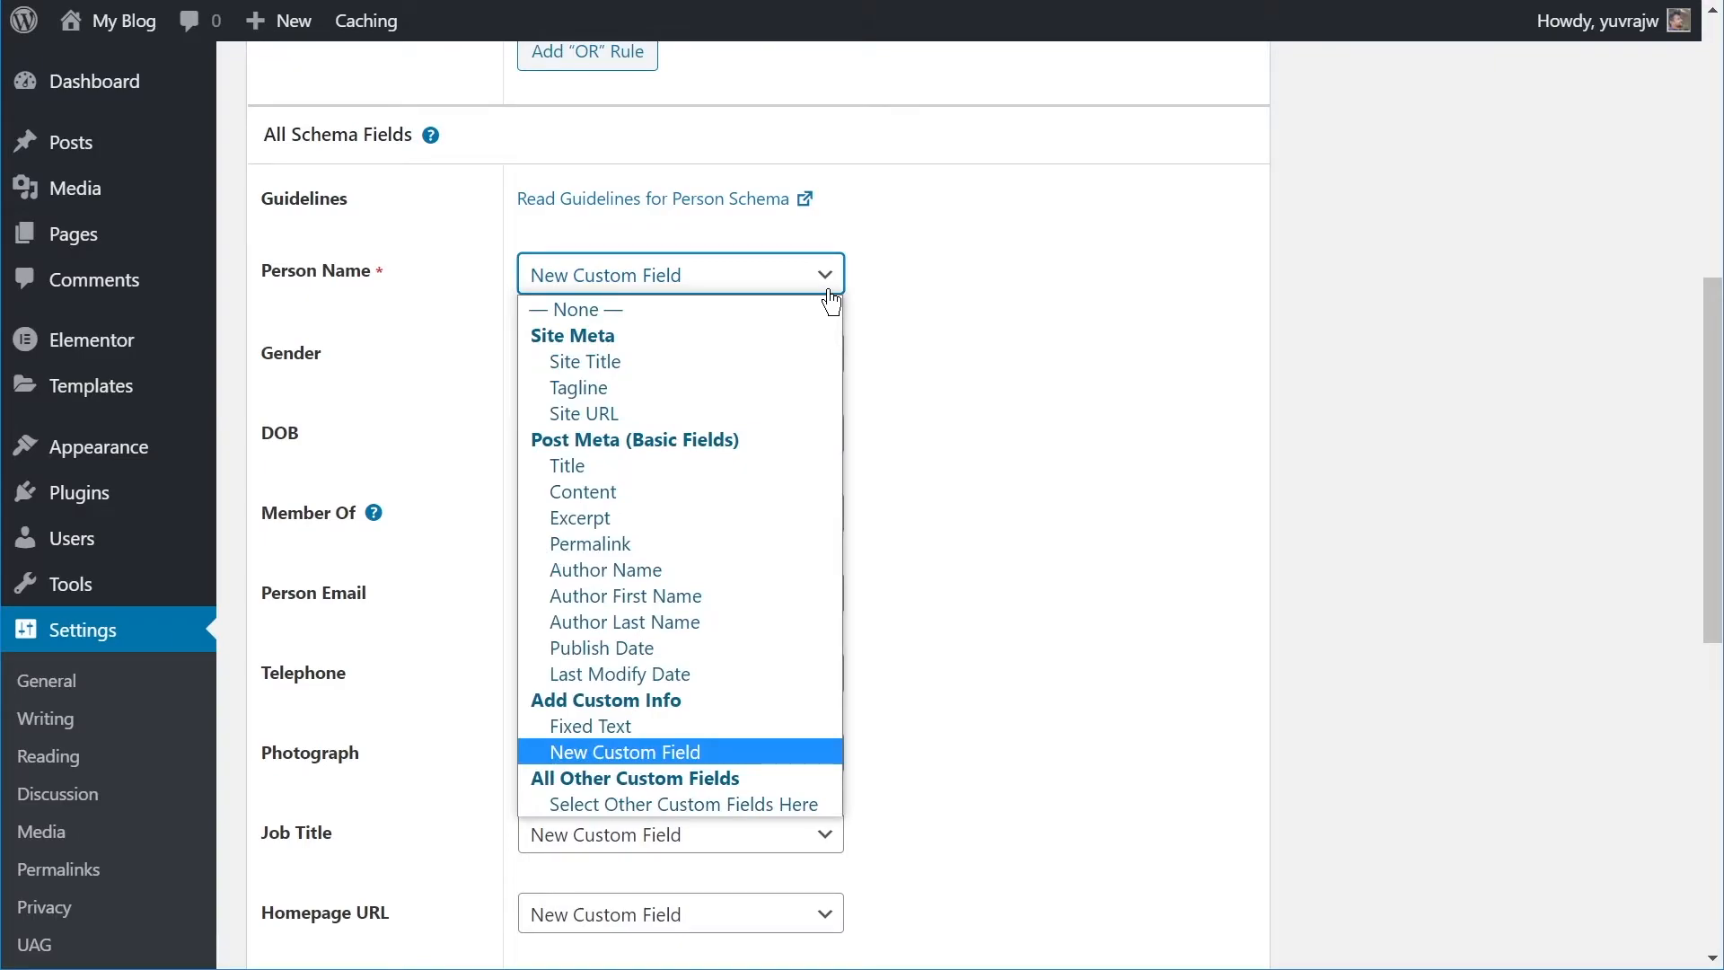
left_click(790, 727)
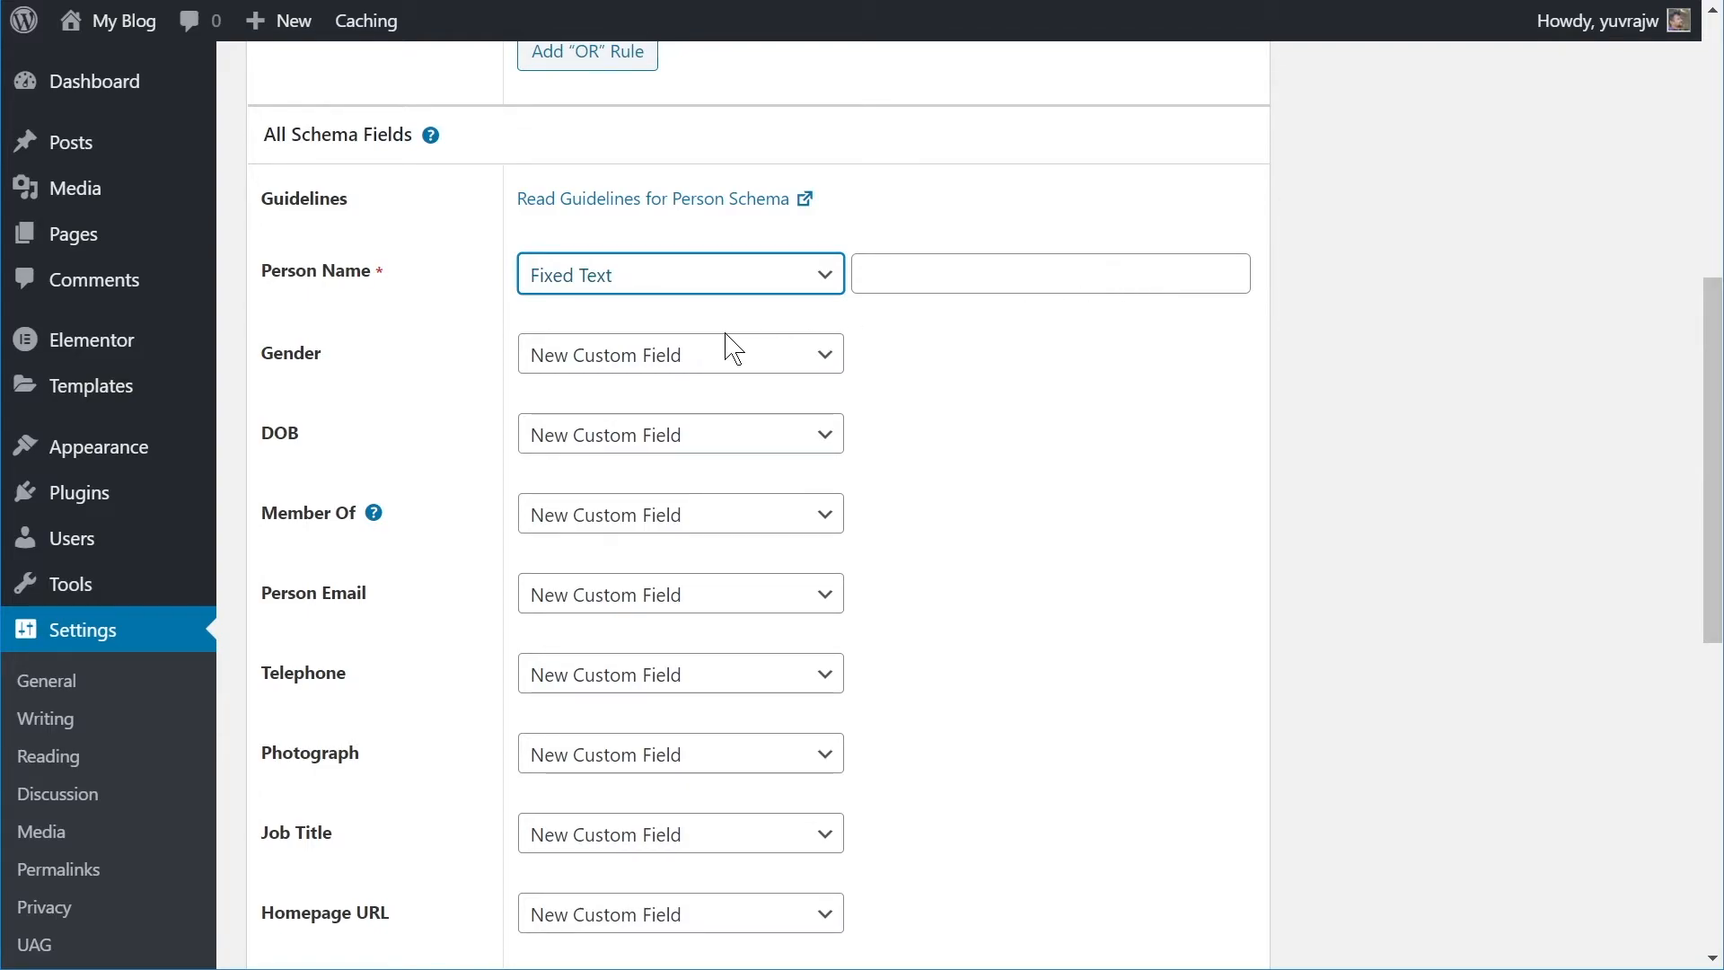
scroll(763, 368, "down", 3)
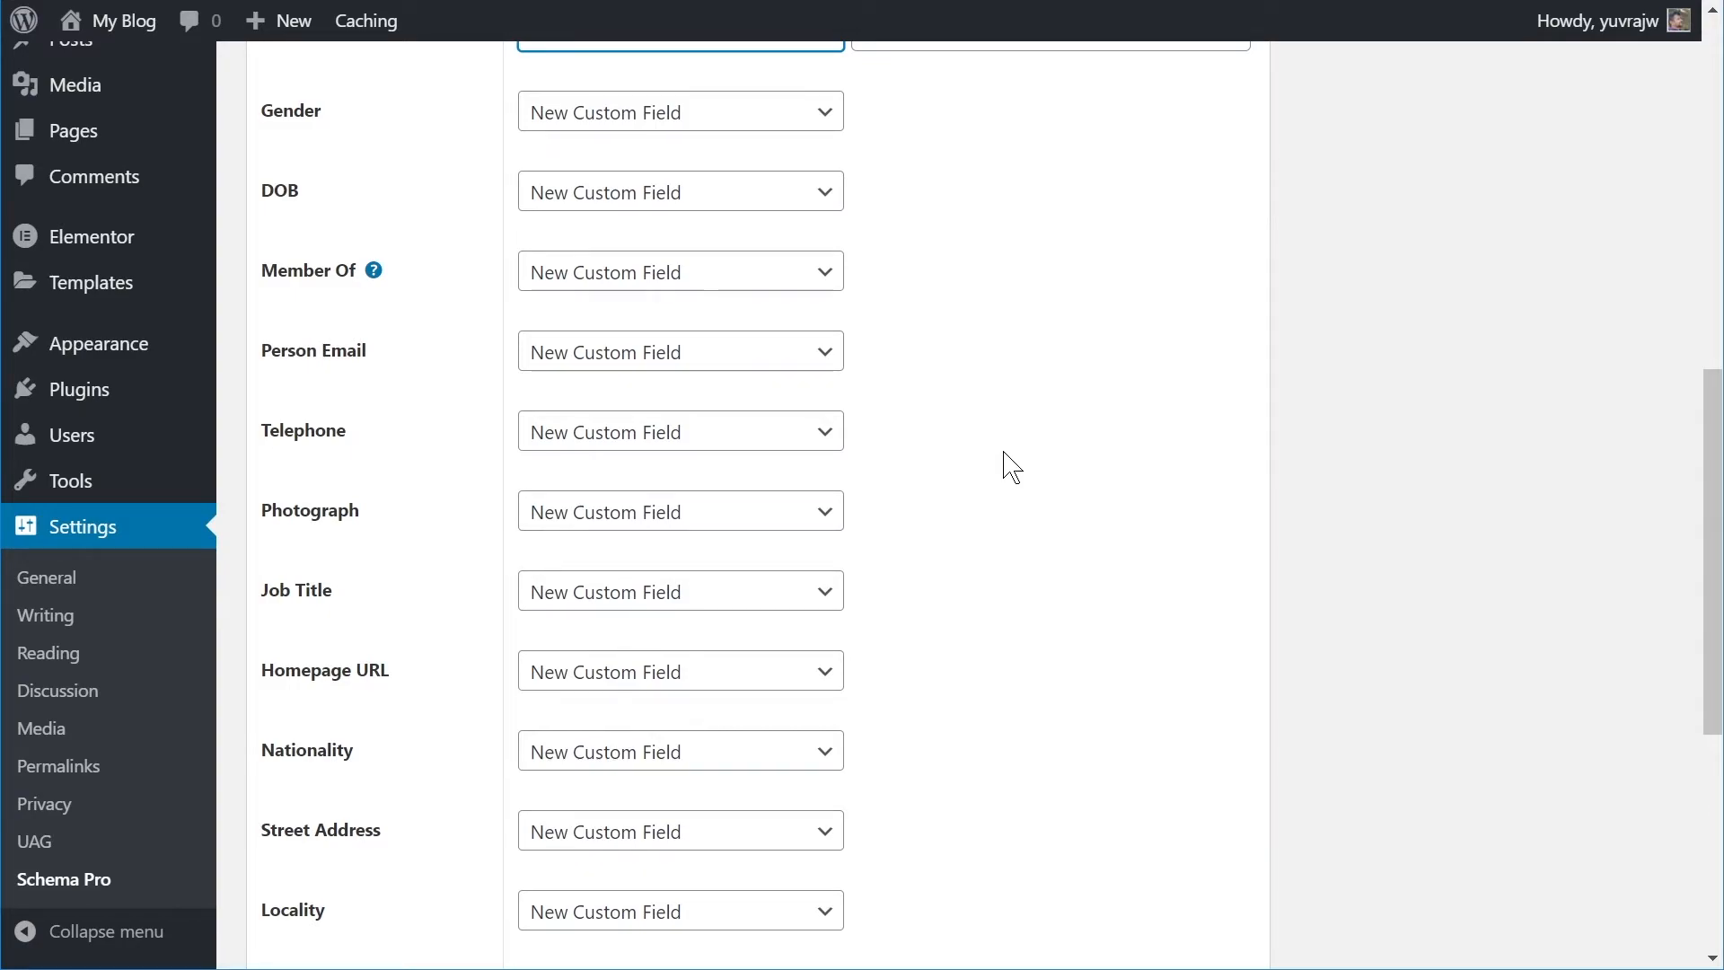
scroll(1328, 402, "up", 2)
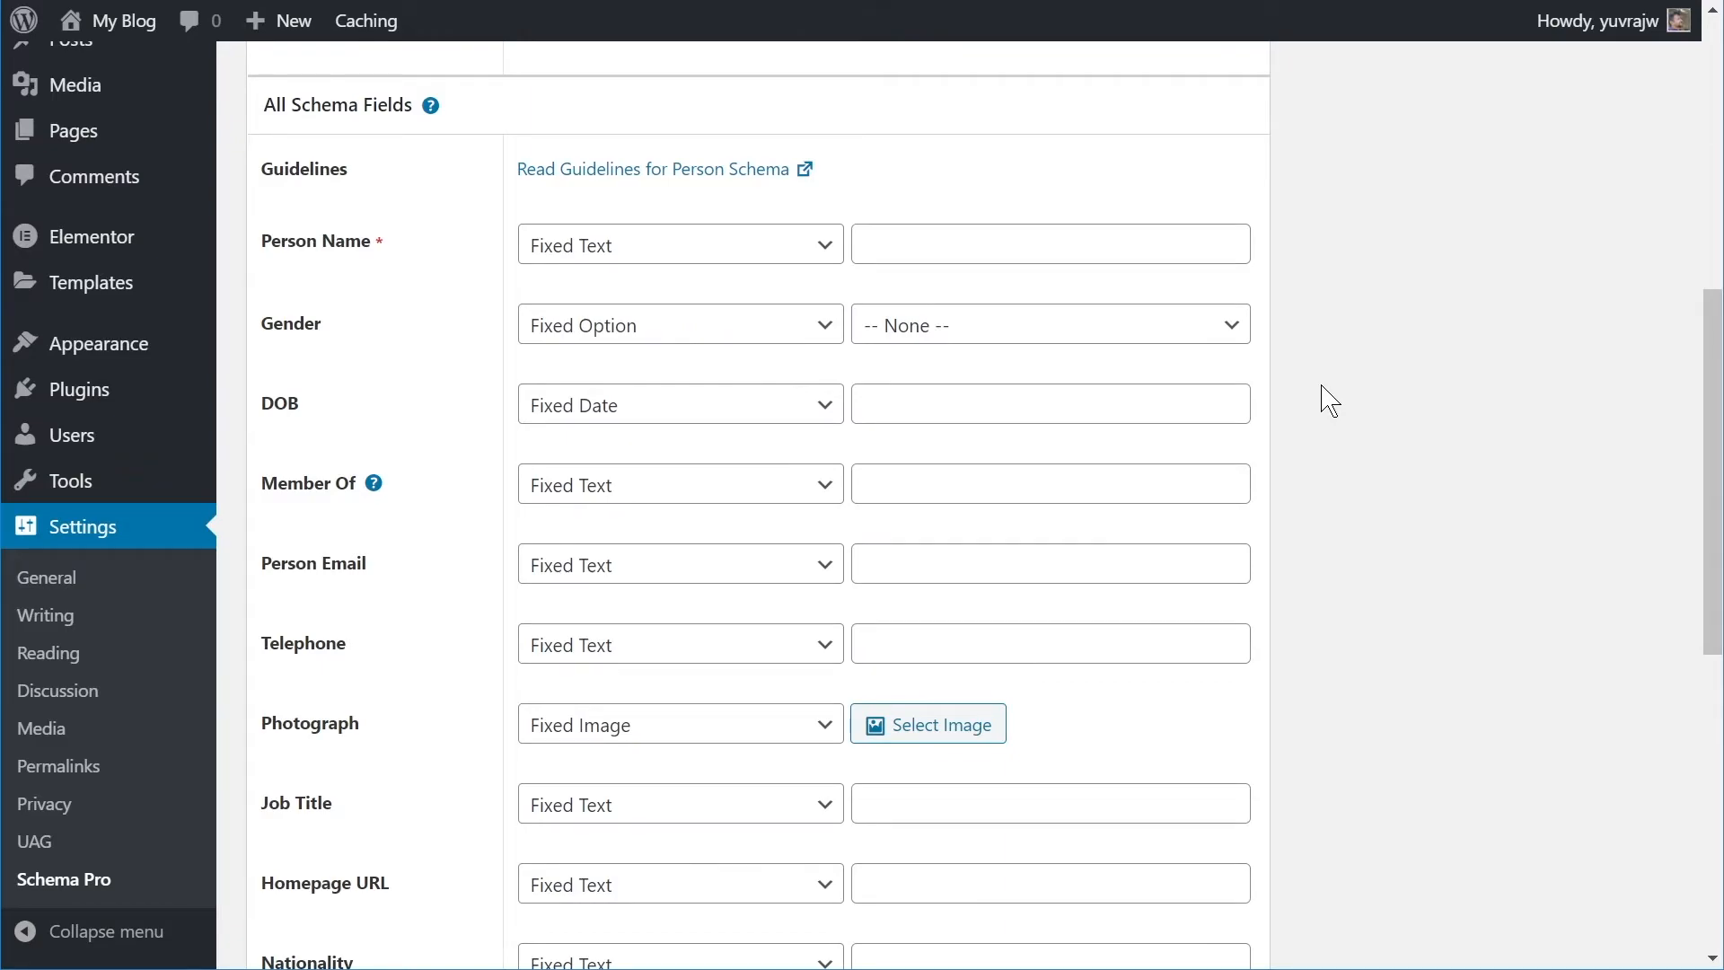
Review the completed Person schema fields from Person Name down to A Reference Link, and check the Sundar Pichai post
scroll(1329, 401, "down", 7)
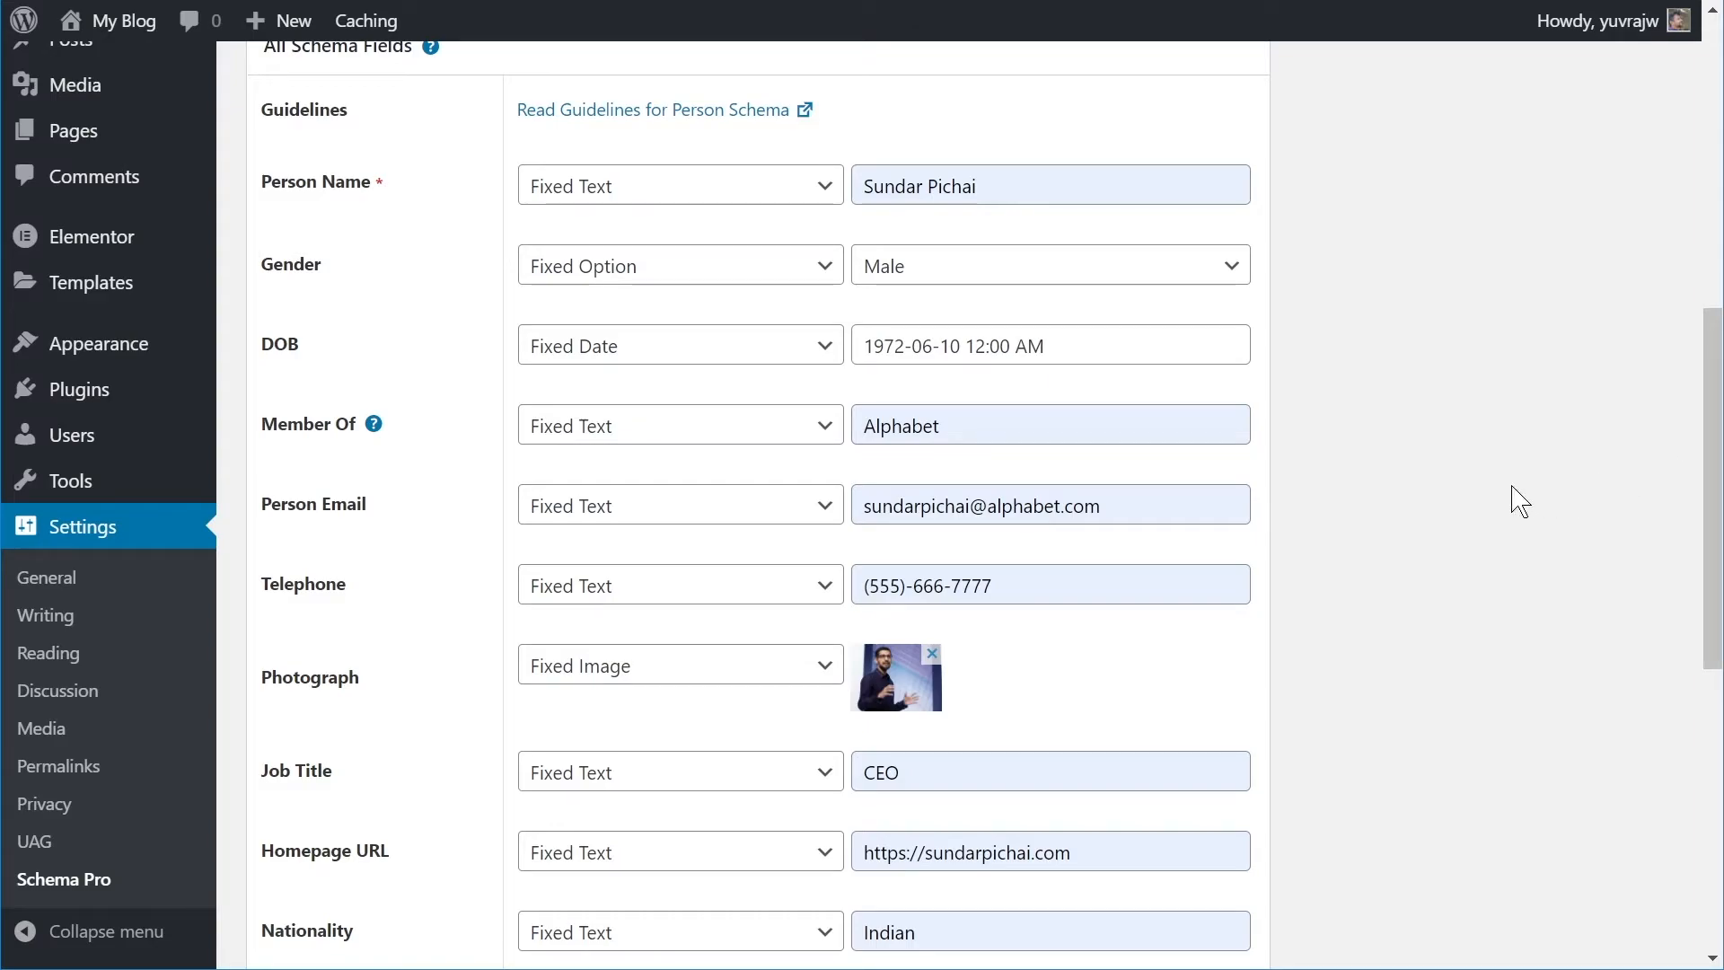
scroll(1520, 501, "down", 8)
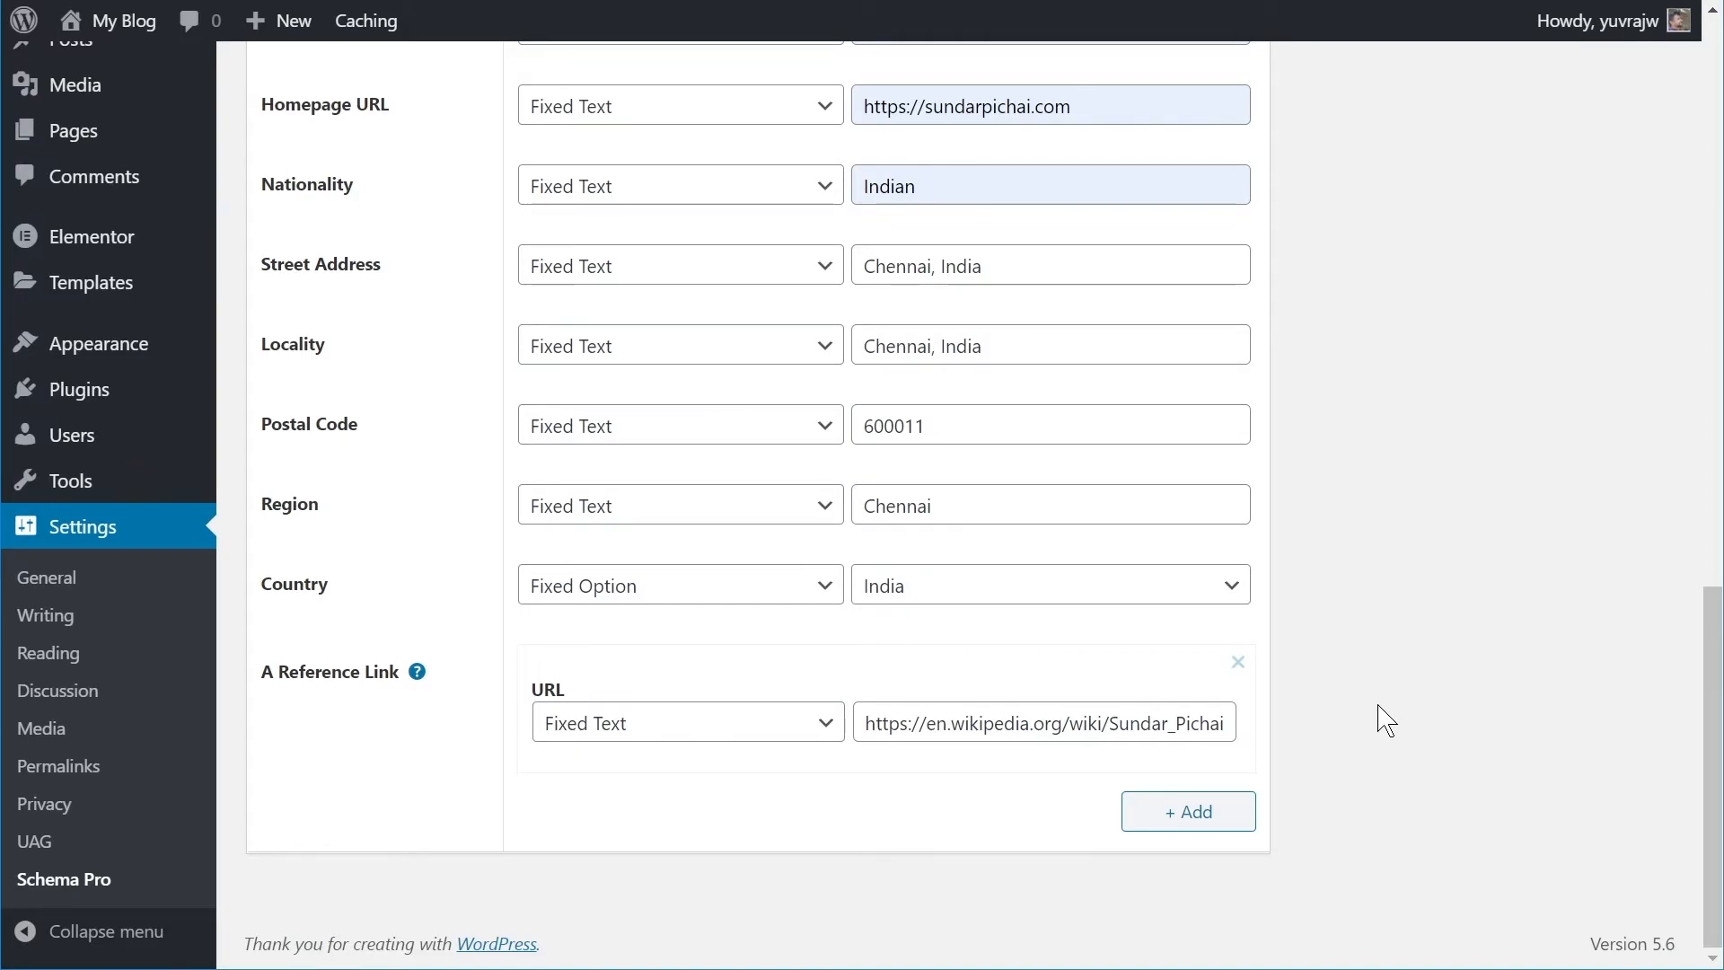
scroll(1385, 718, "up", 15)
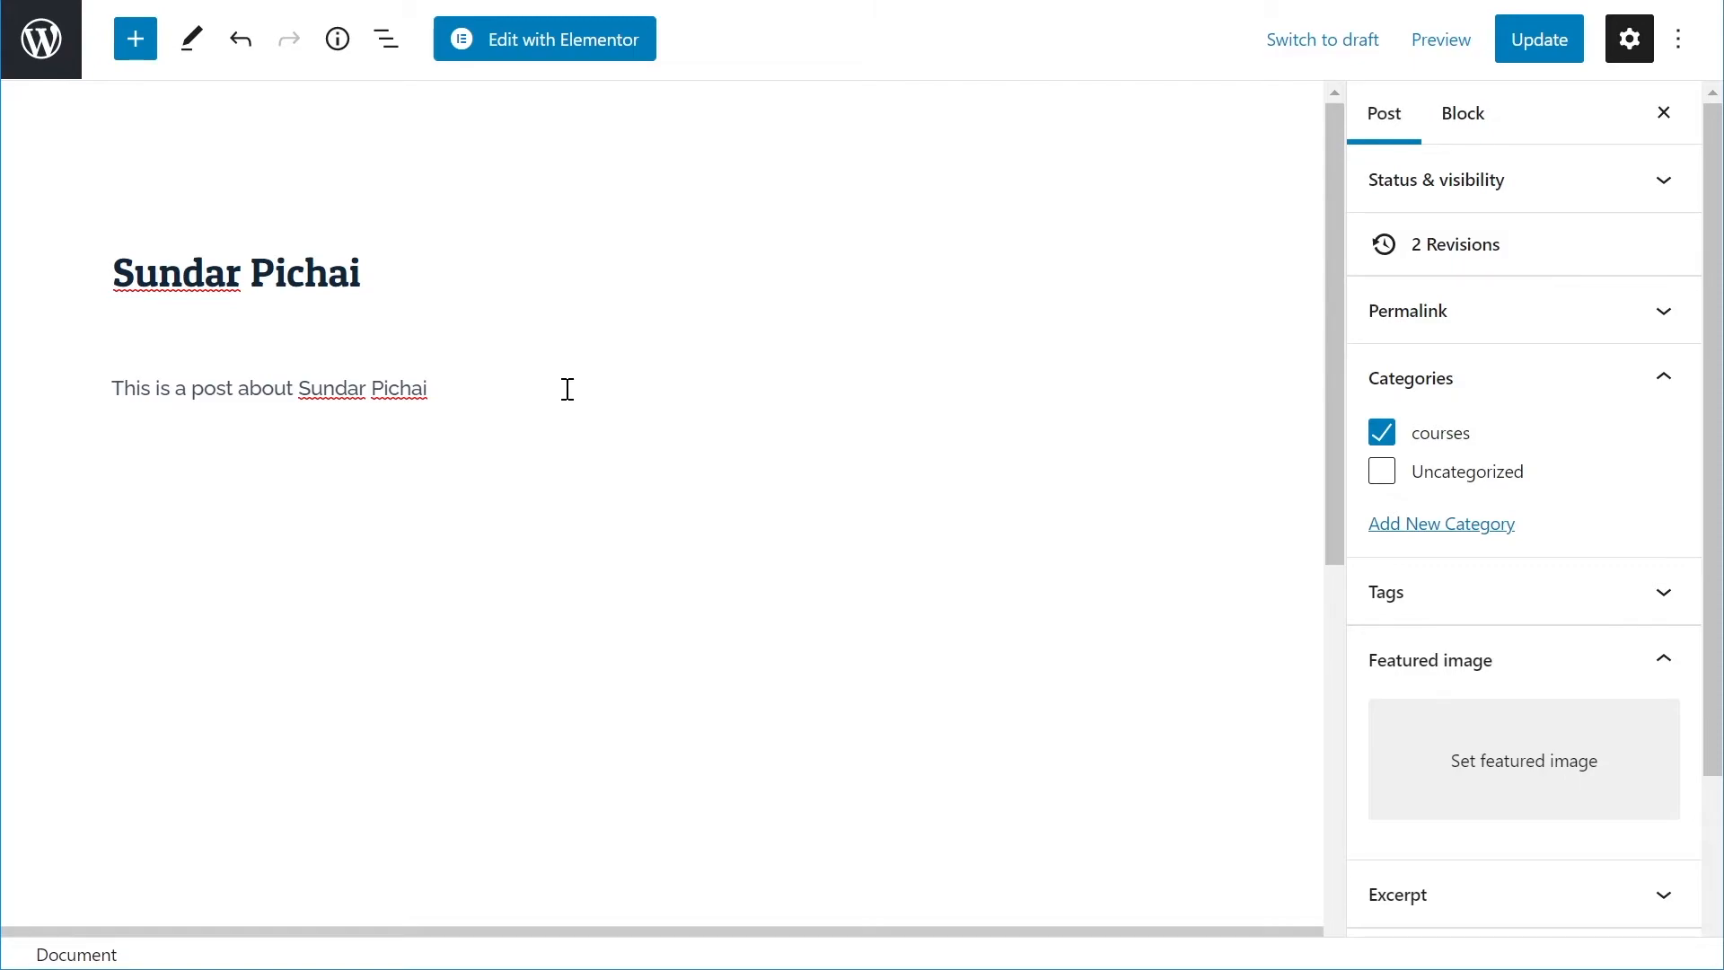
scroll(636, 384, "down", 8)
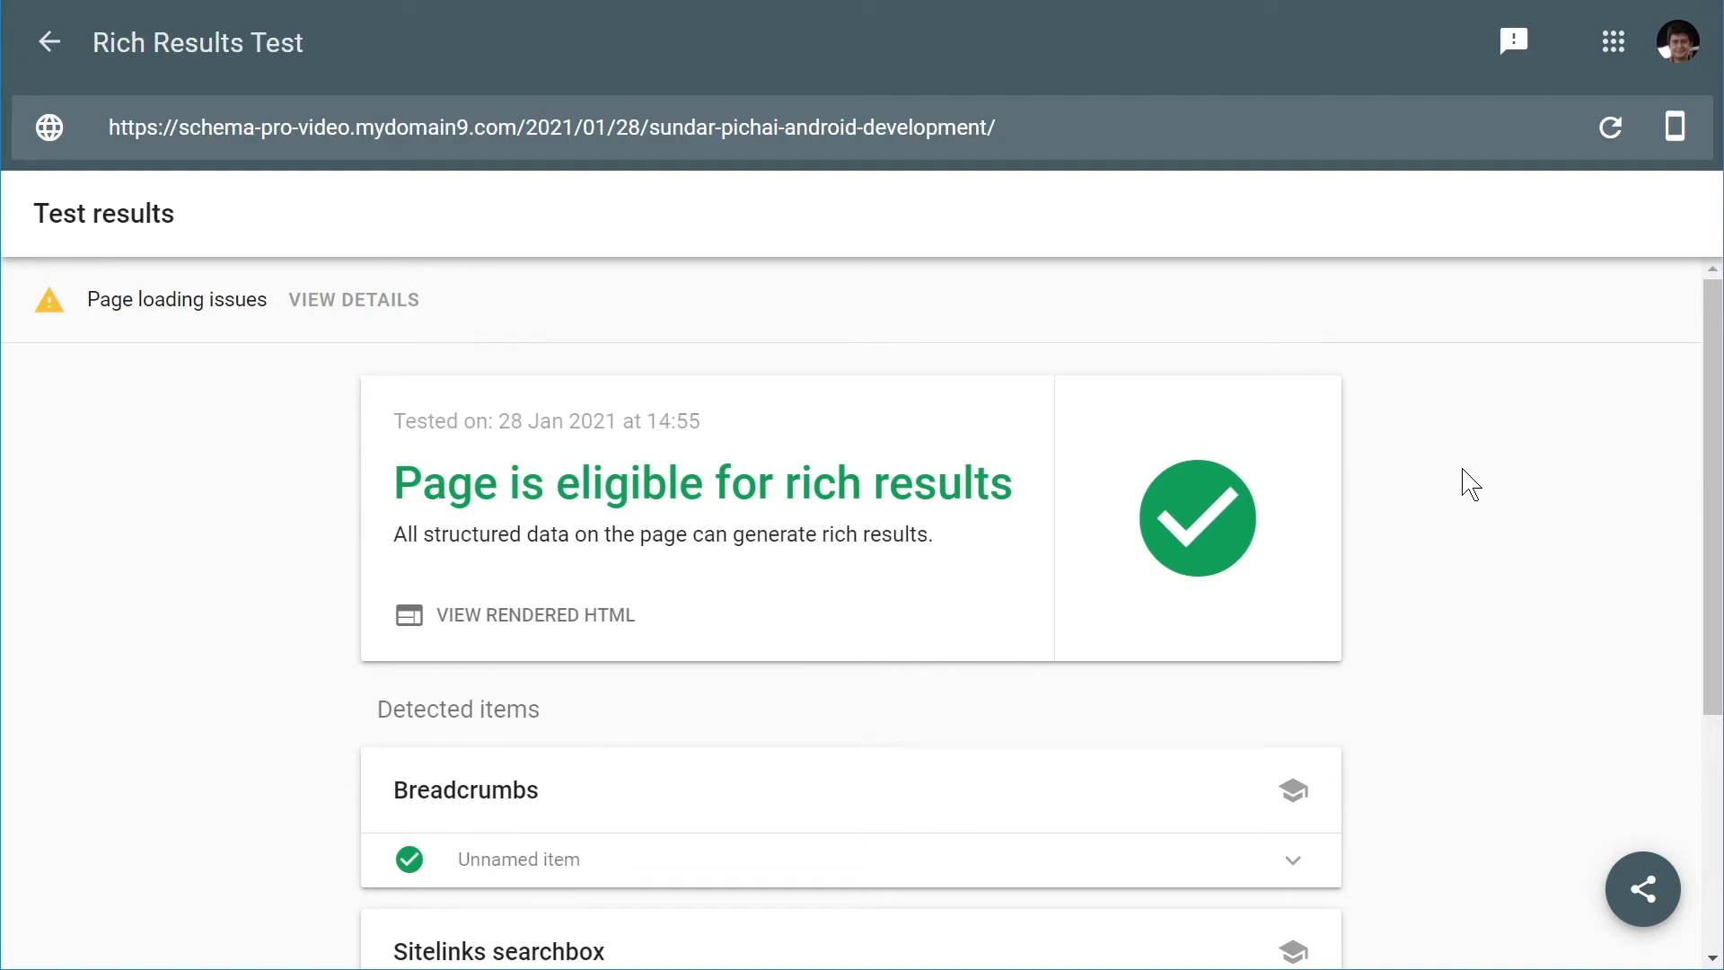
Review the post's detected items in the Rich Results Test, and inspect the Person item in the Structured Data Testing Tool
scroll(1470, 484, "down", 3)
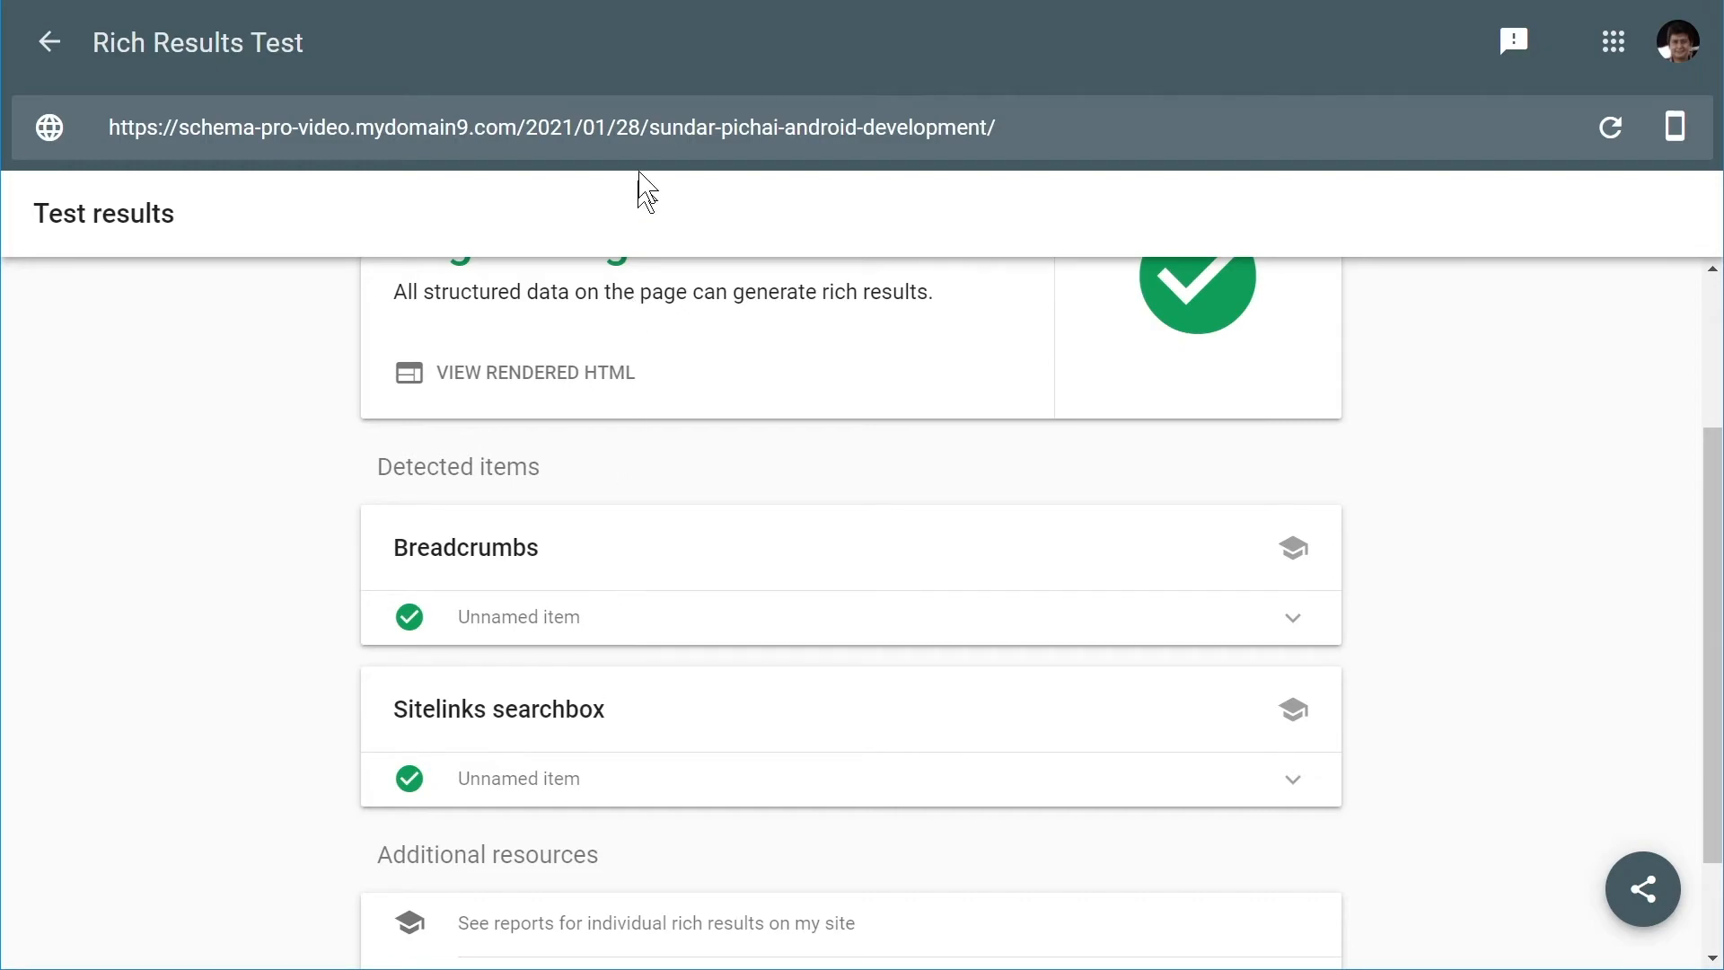
left_click(672, 2)
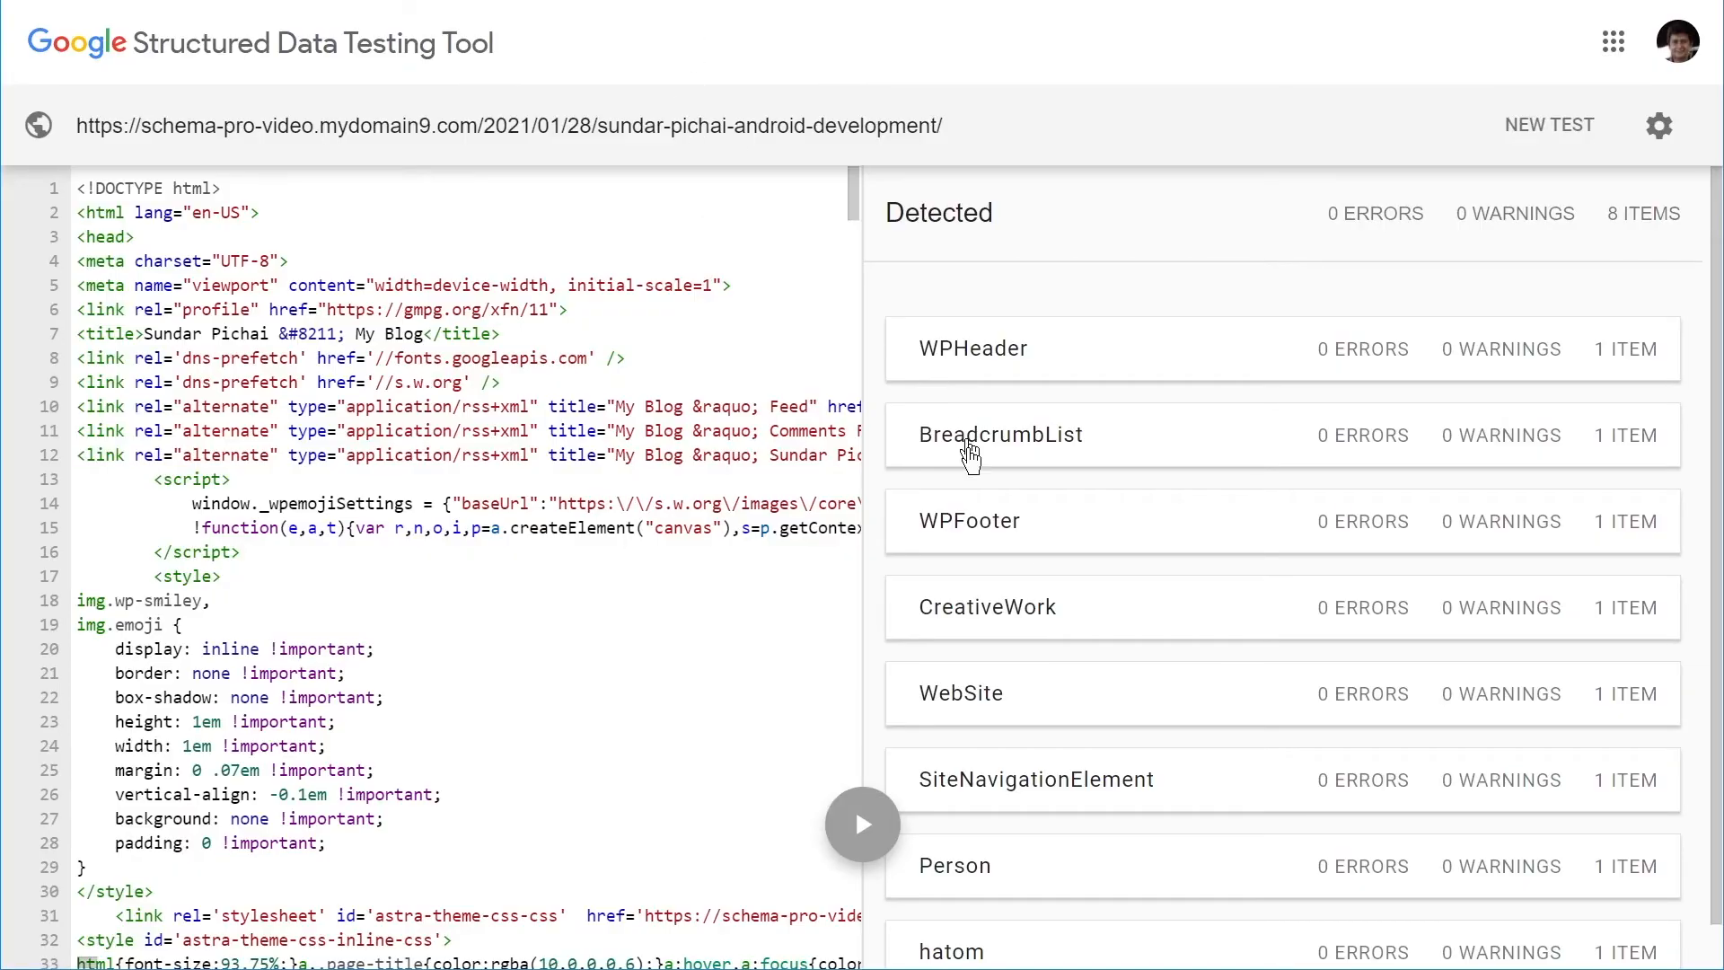
scroll(1078, 628, "down", 1)
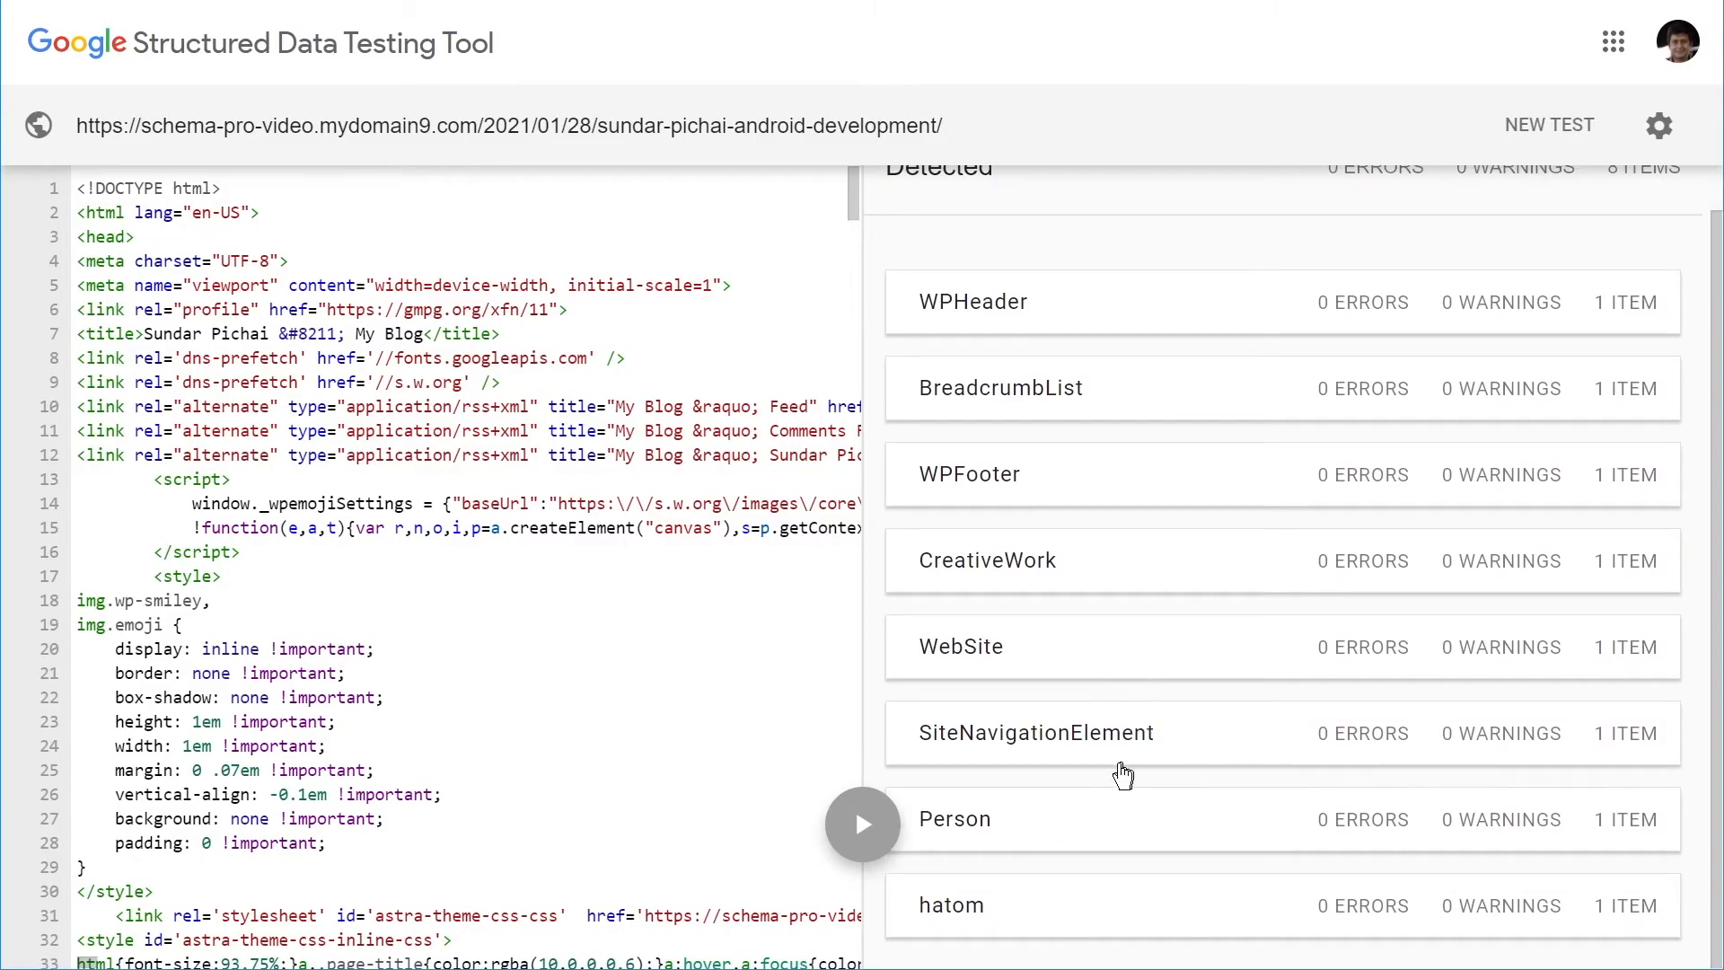
left_click(1049, 833)
scroll(1282, 440, "down", 3)
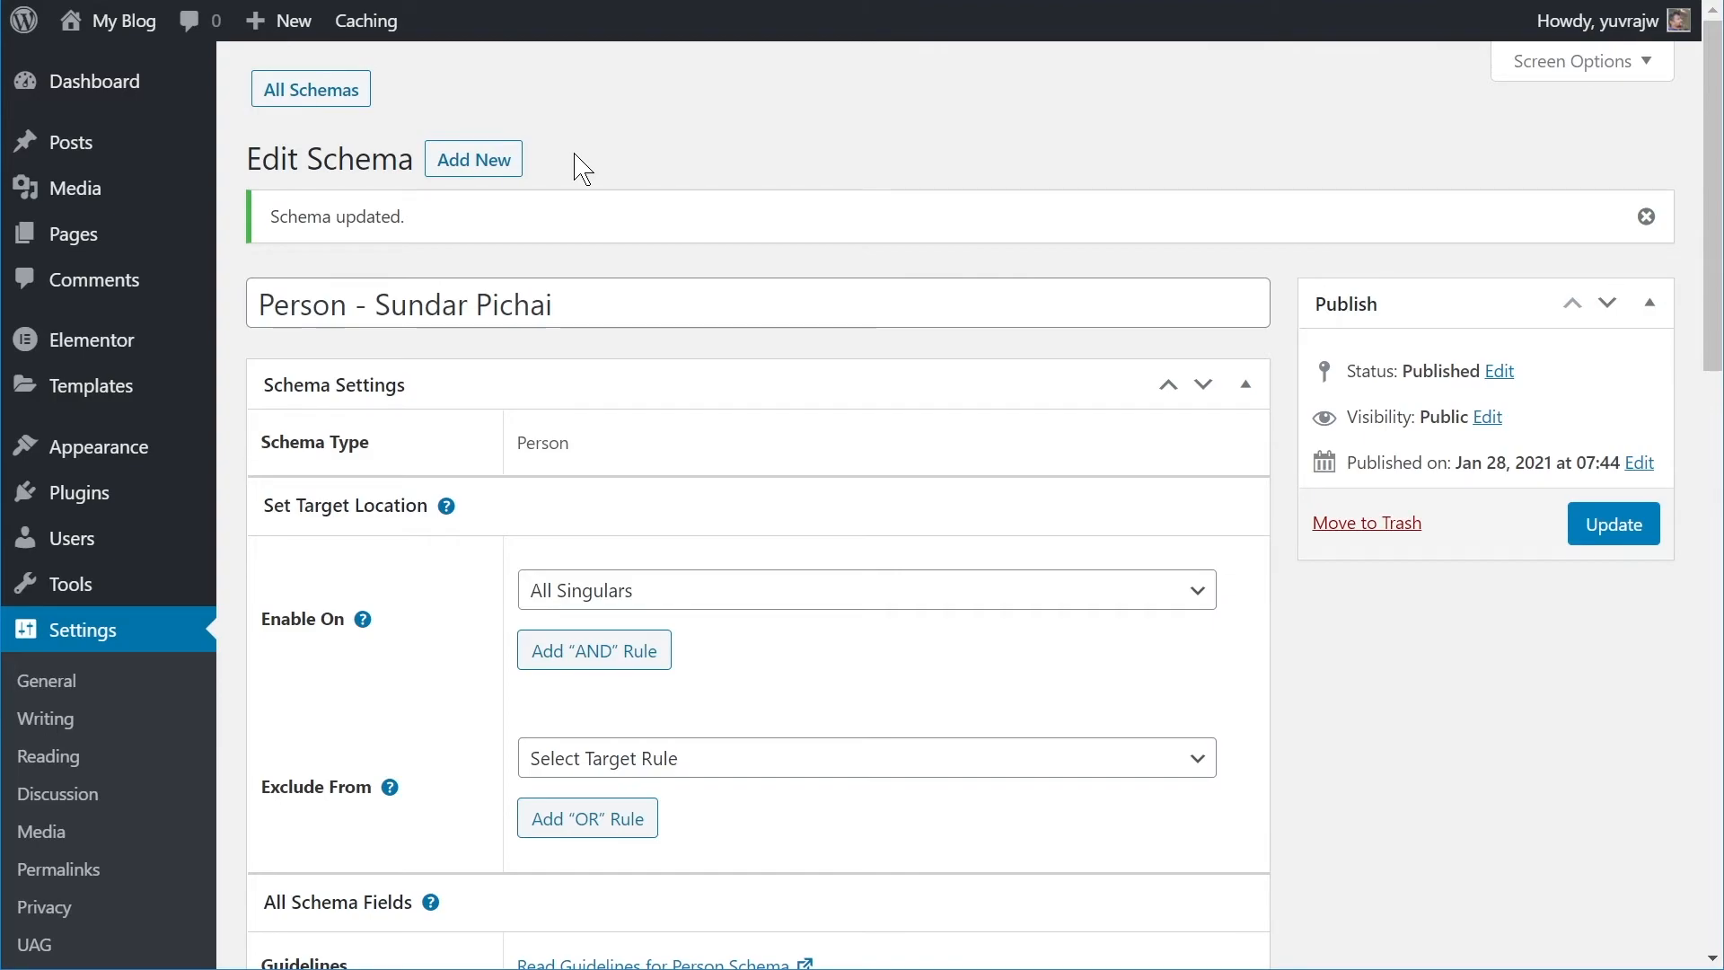
Start a new schema of the Course type from the Edit Schema page
left_click(478, 167)
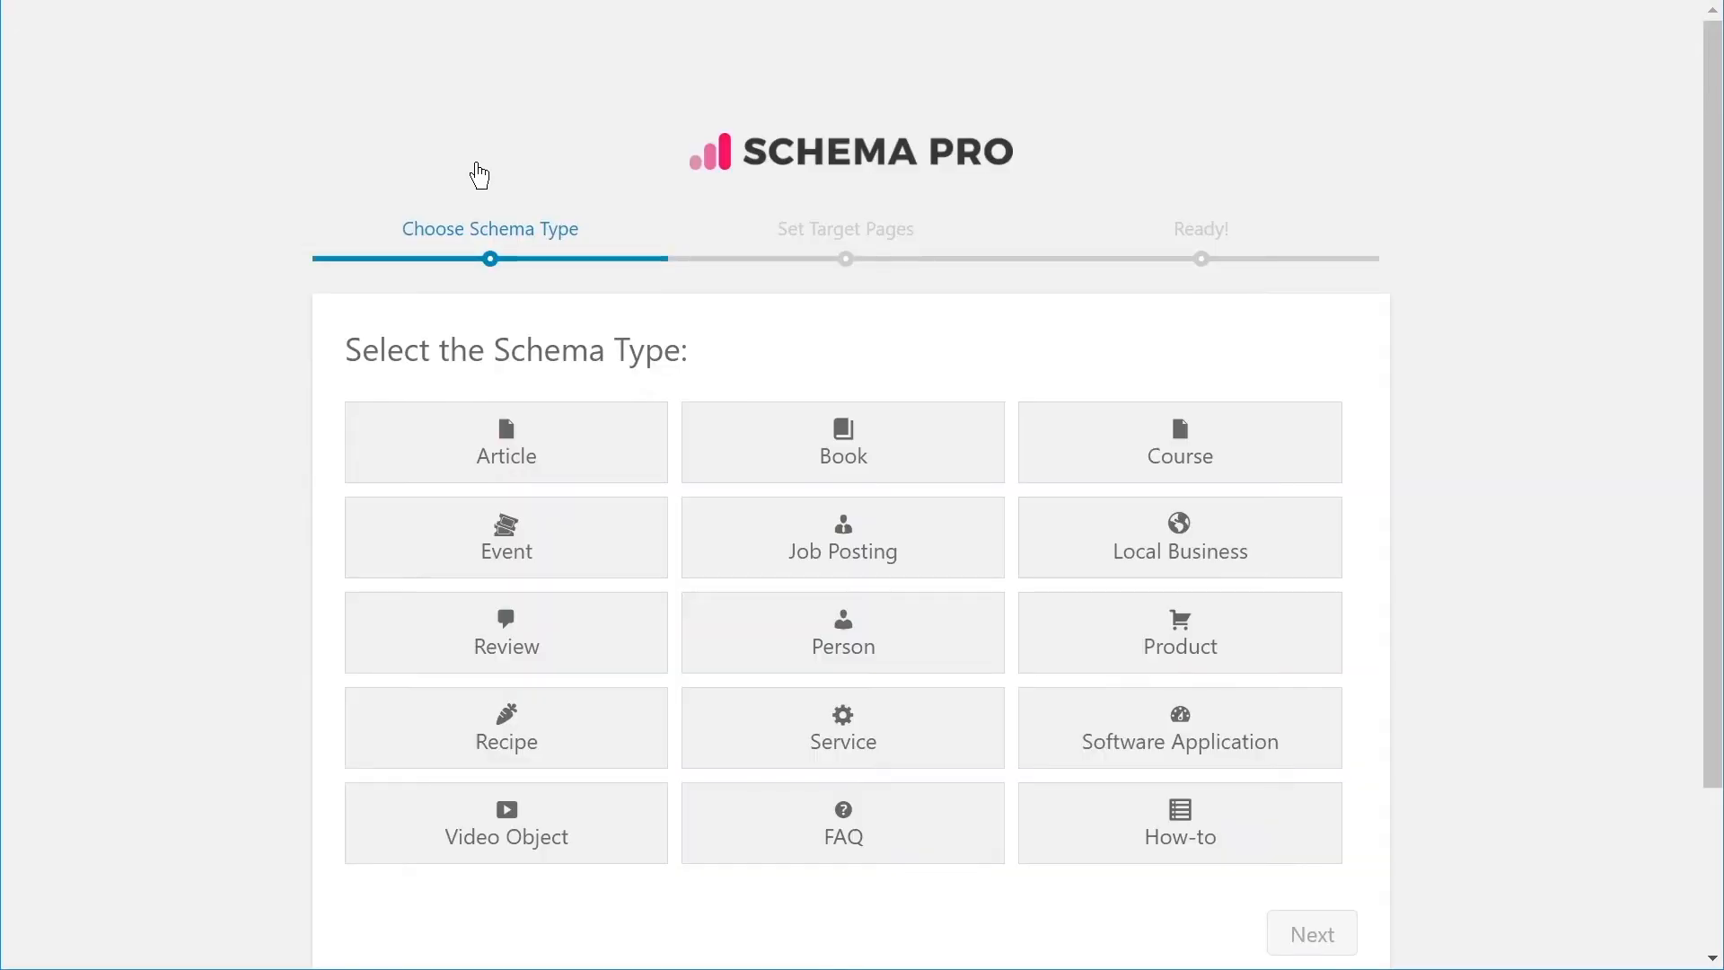
left_click(1181, 455)
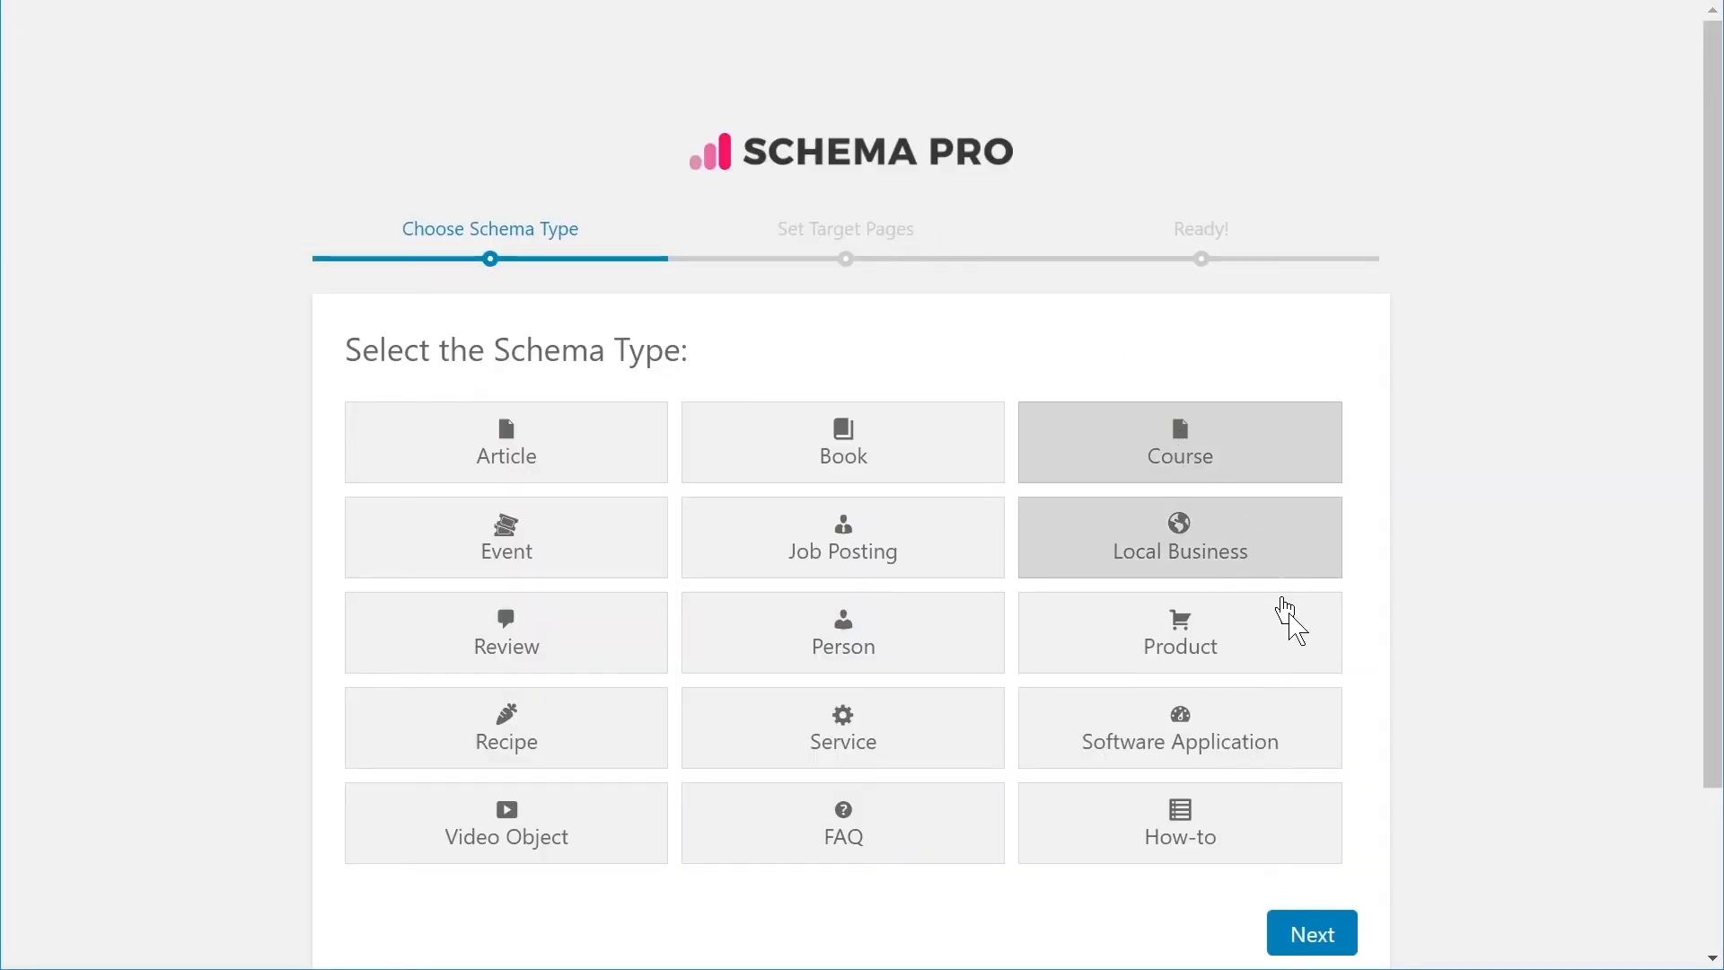
left_click(1312, 938)
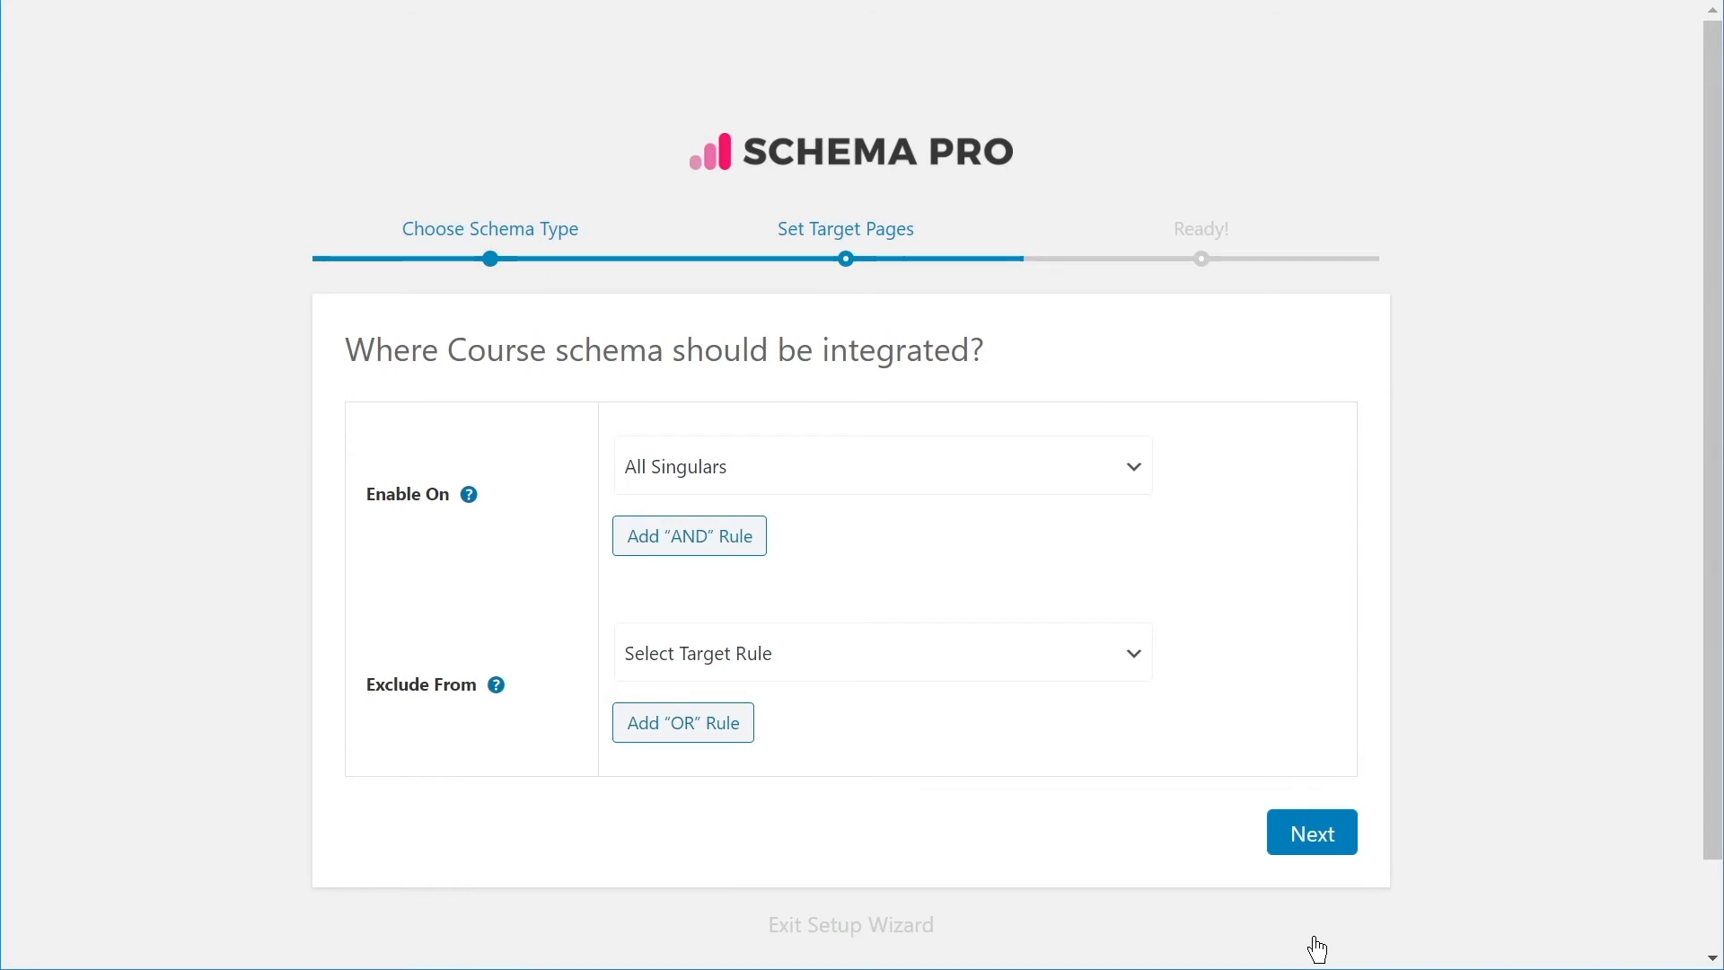
Enable the Course schema only on the specific post Sundar Pichai and complete the schema setup
left_click(1109, 485)
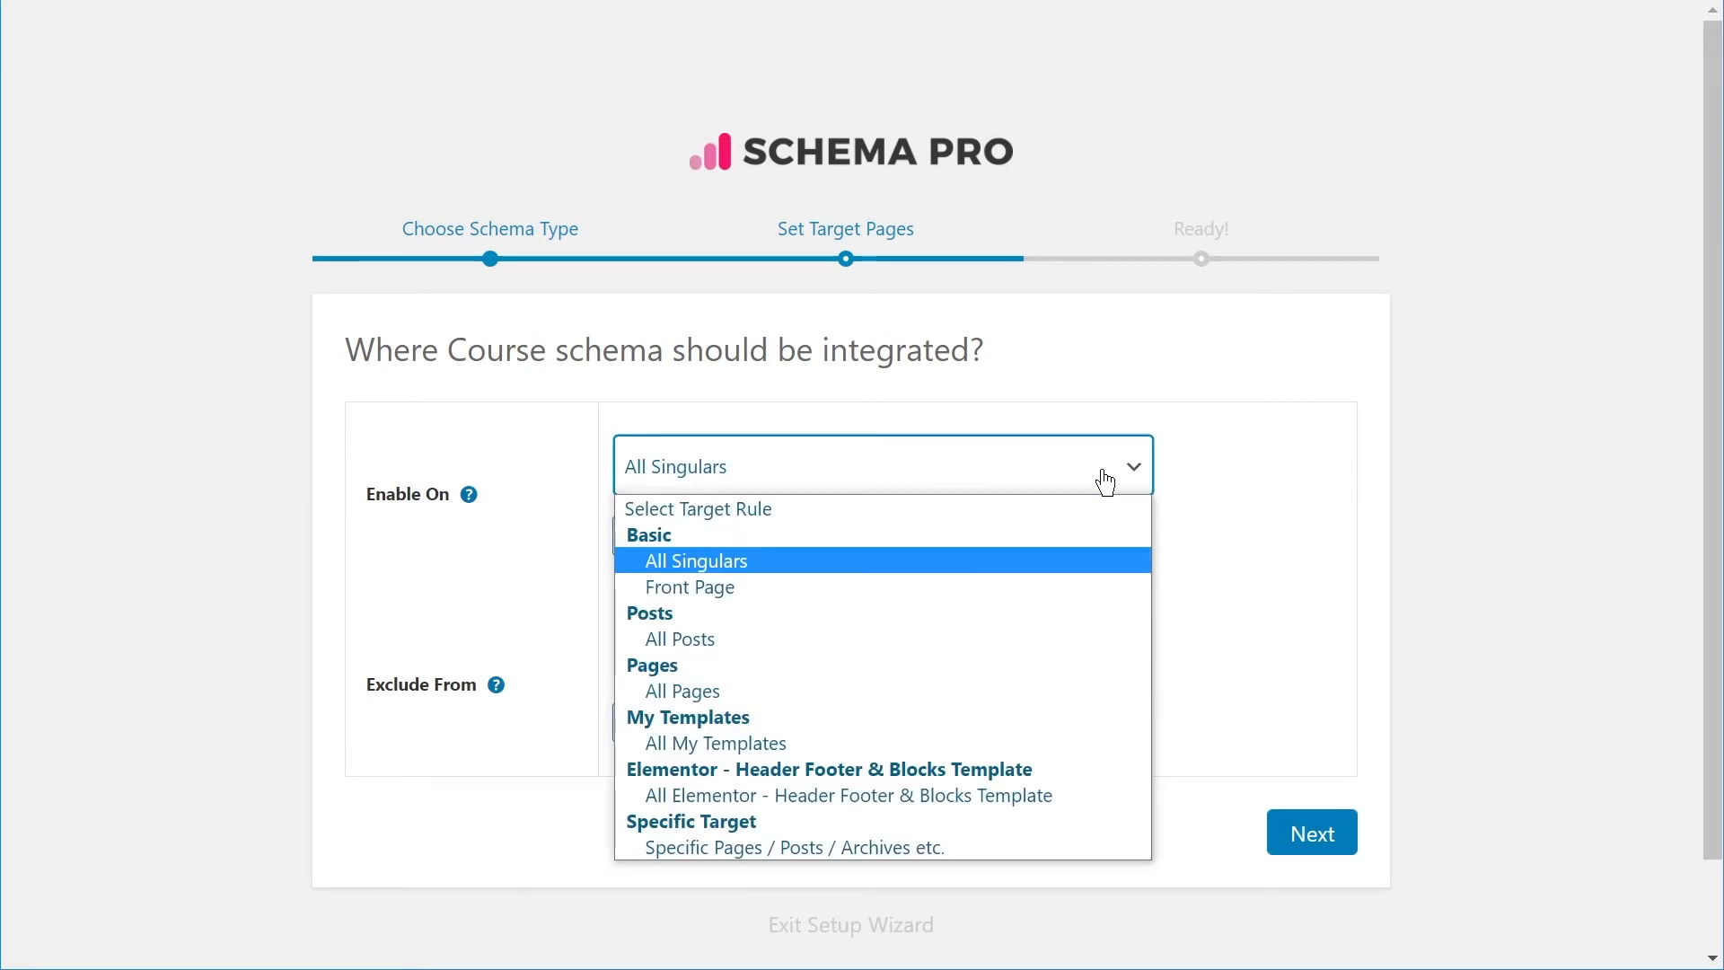
left_click(951, 848)
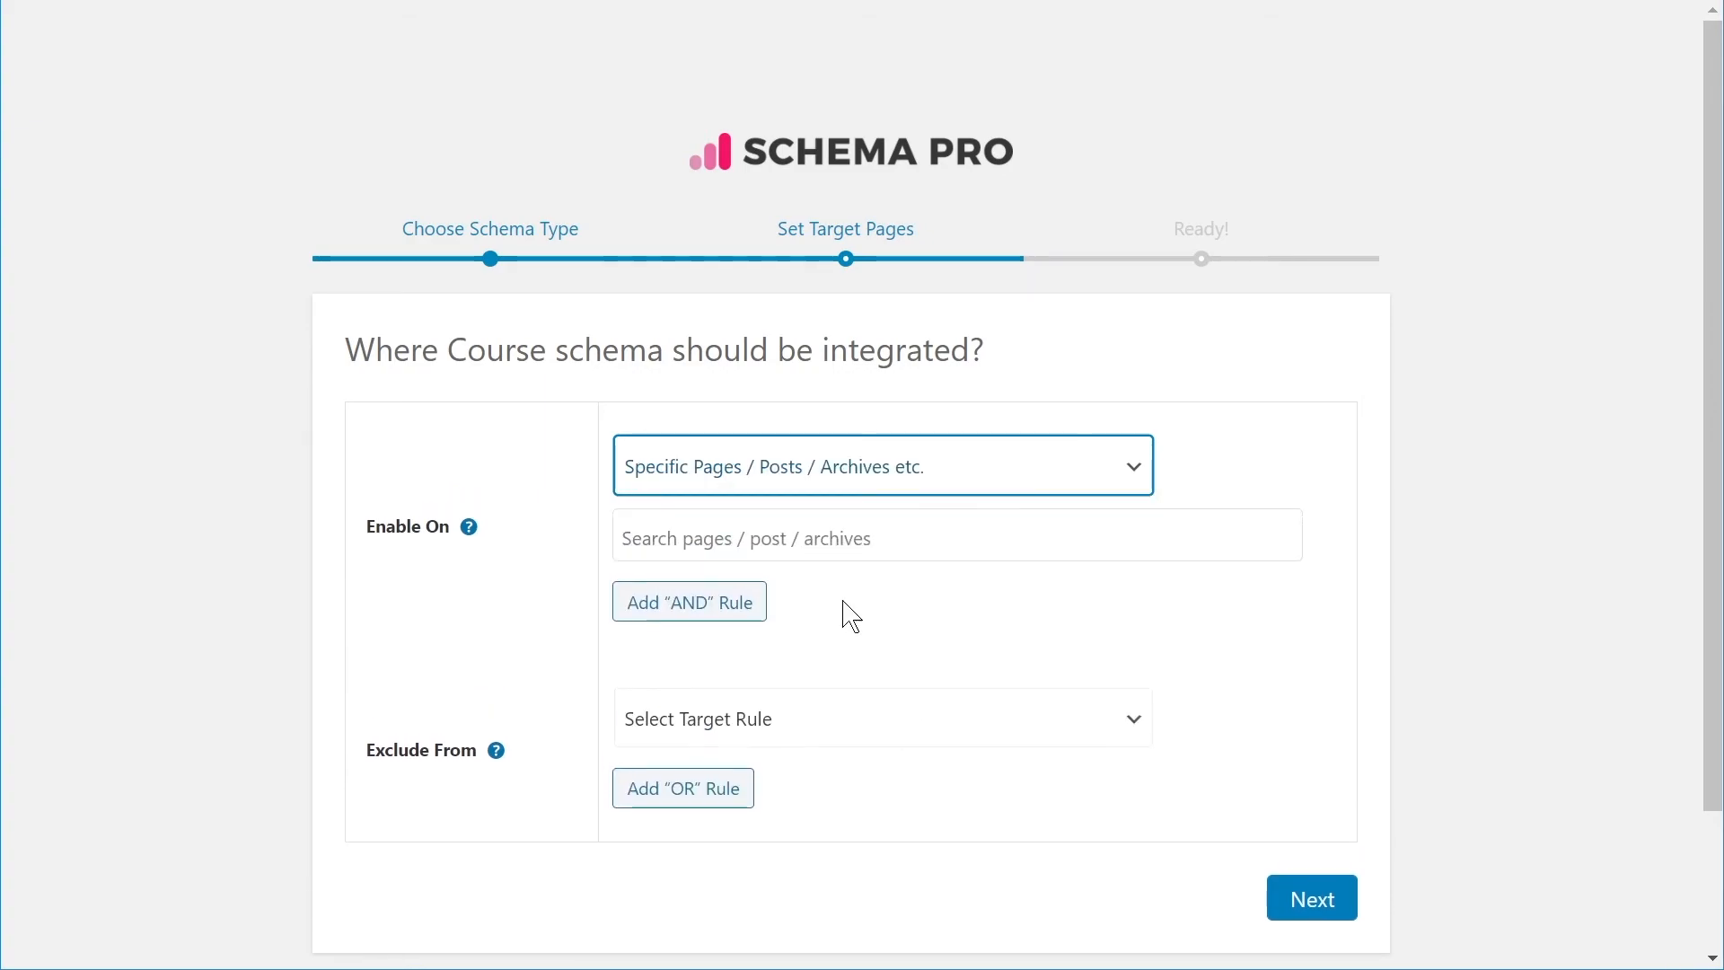
left_click(838, 554)
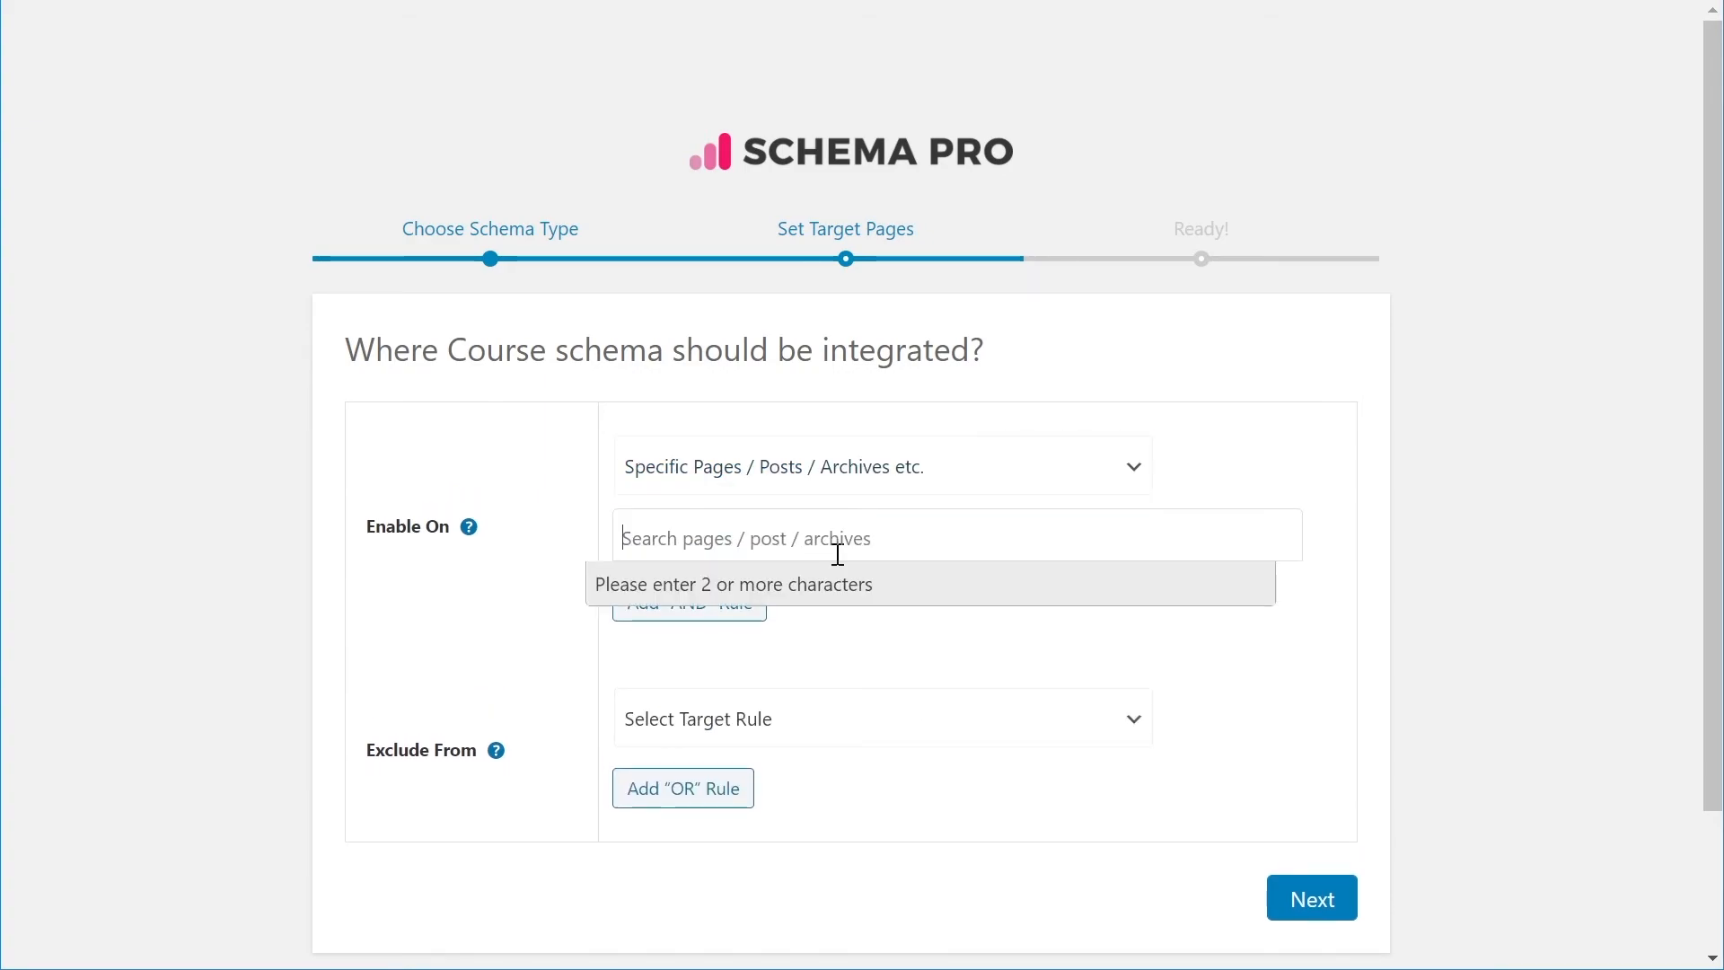
type("sundar")
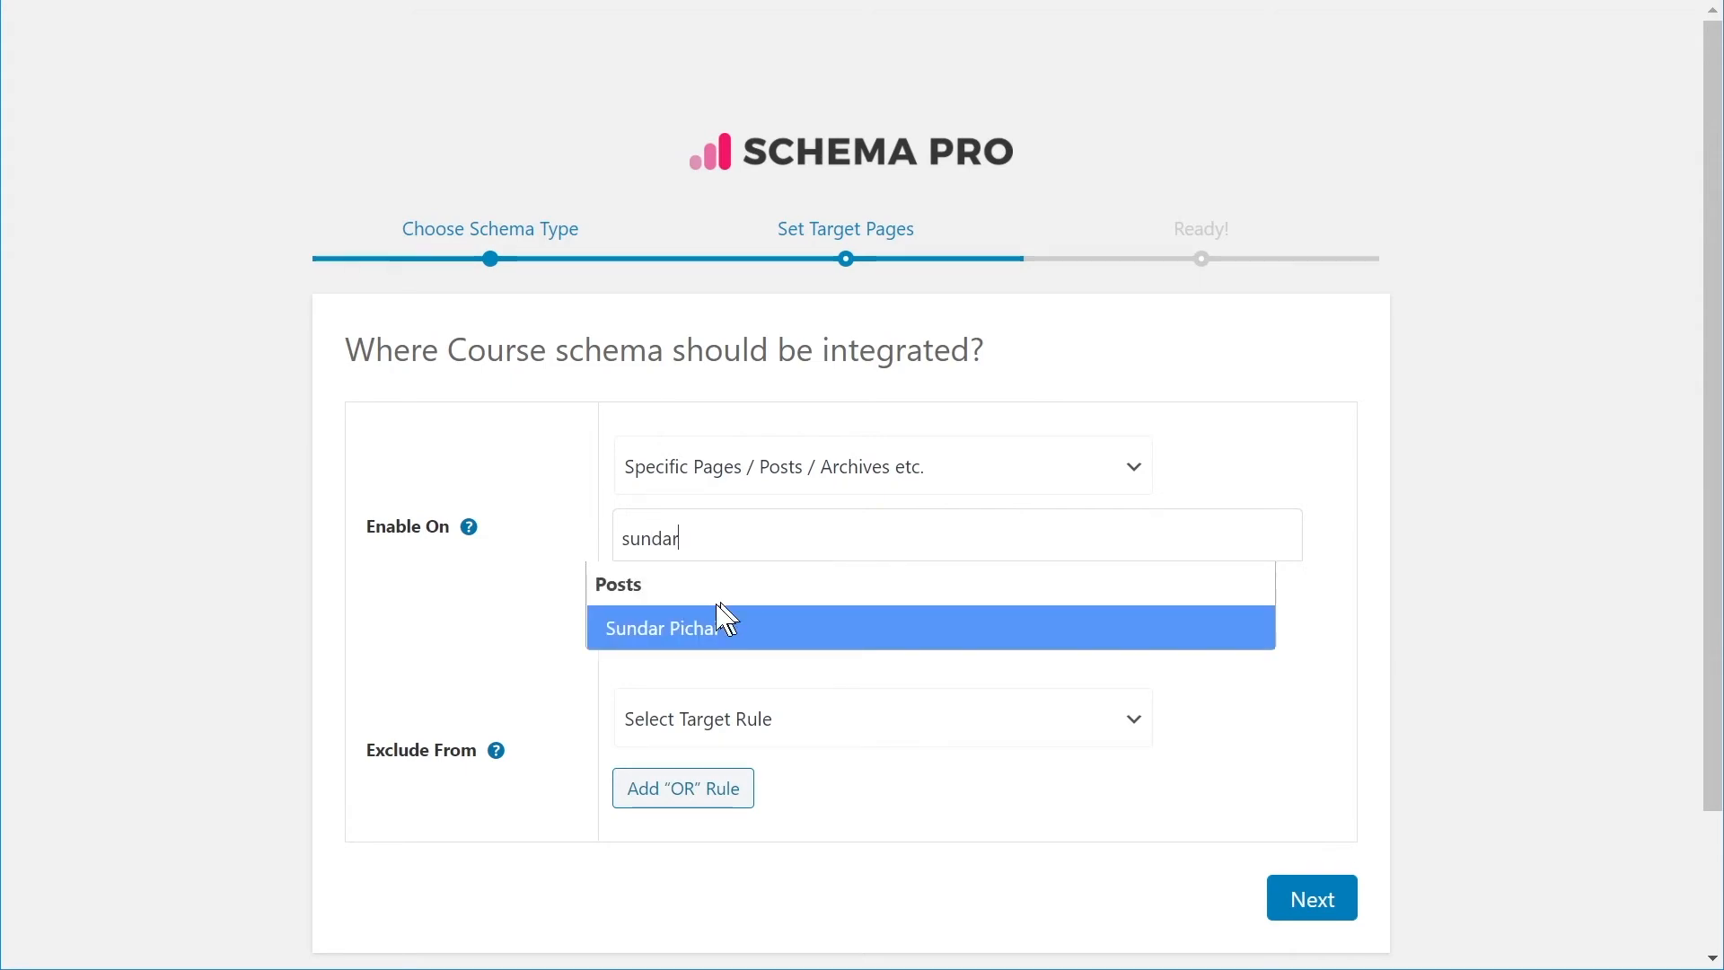
left_click(677, 629)
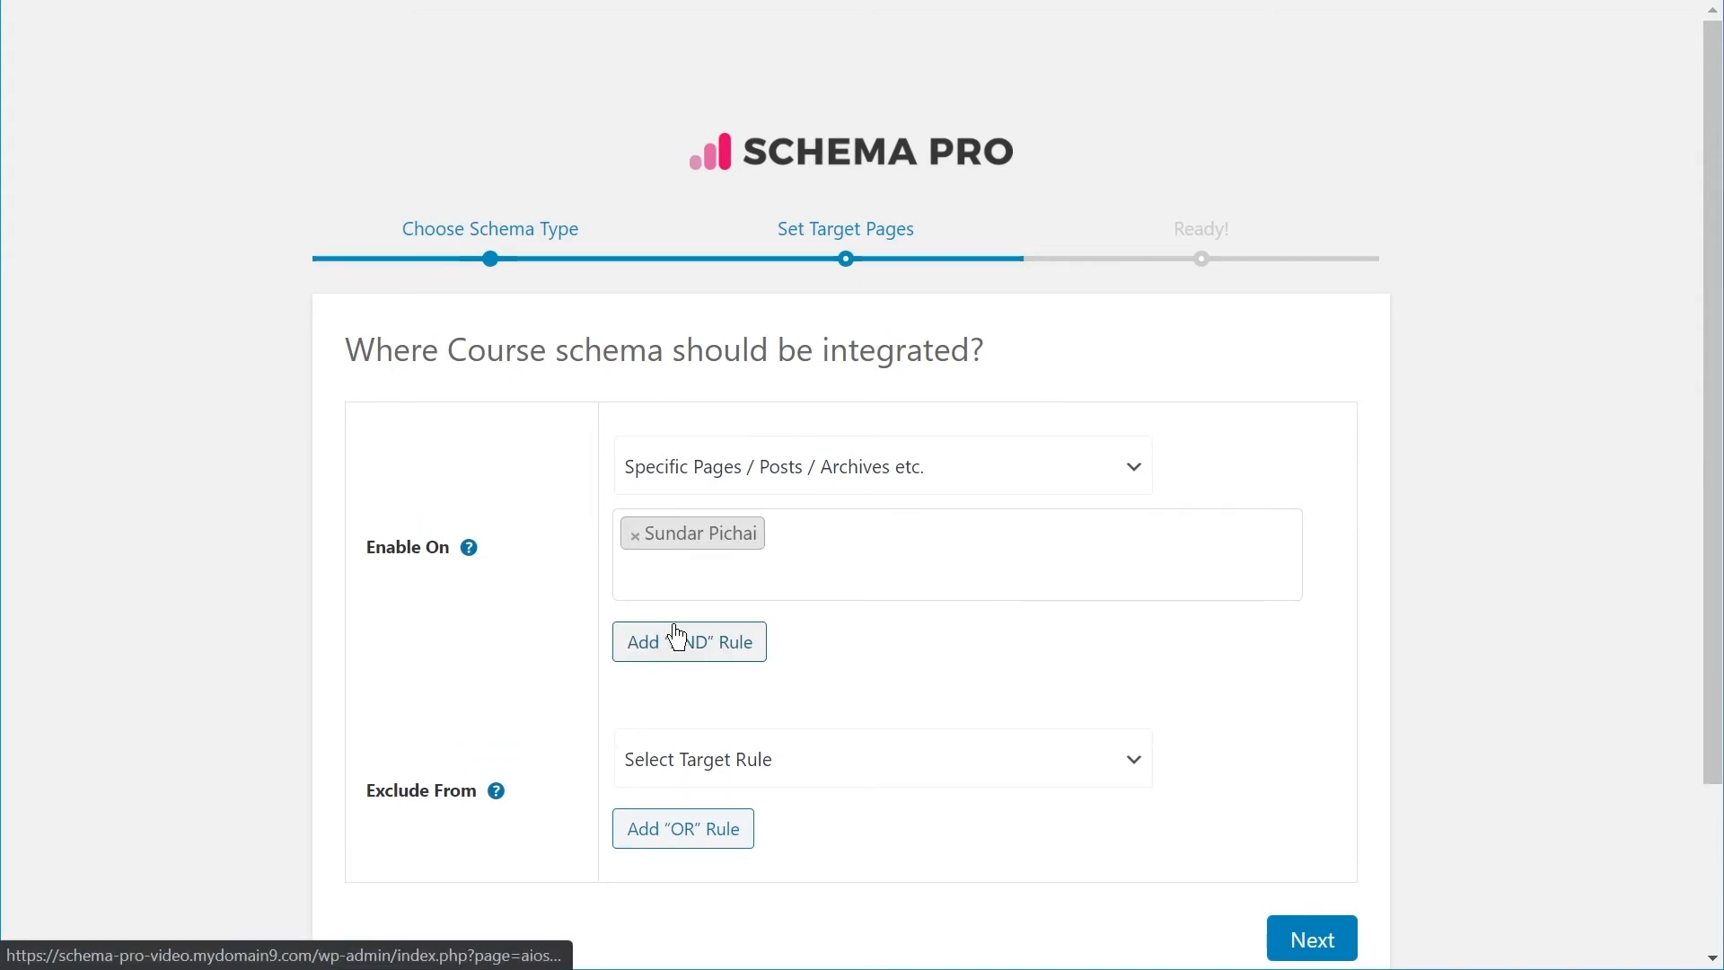
left_click(1313, 940)
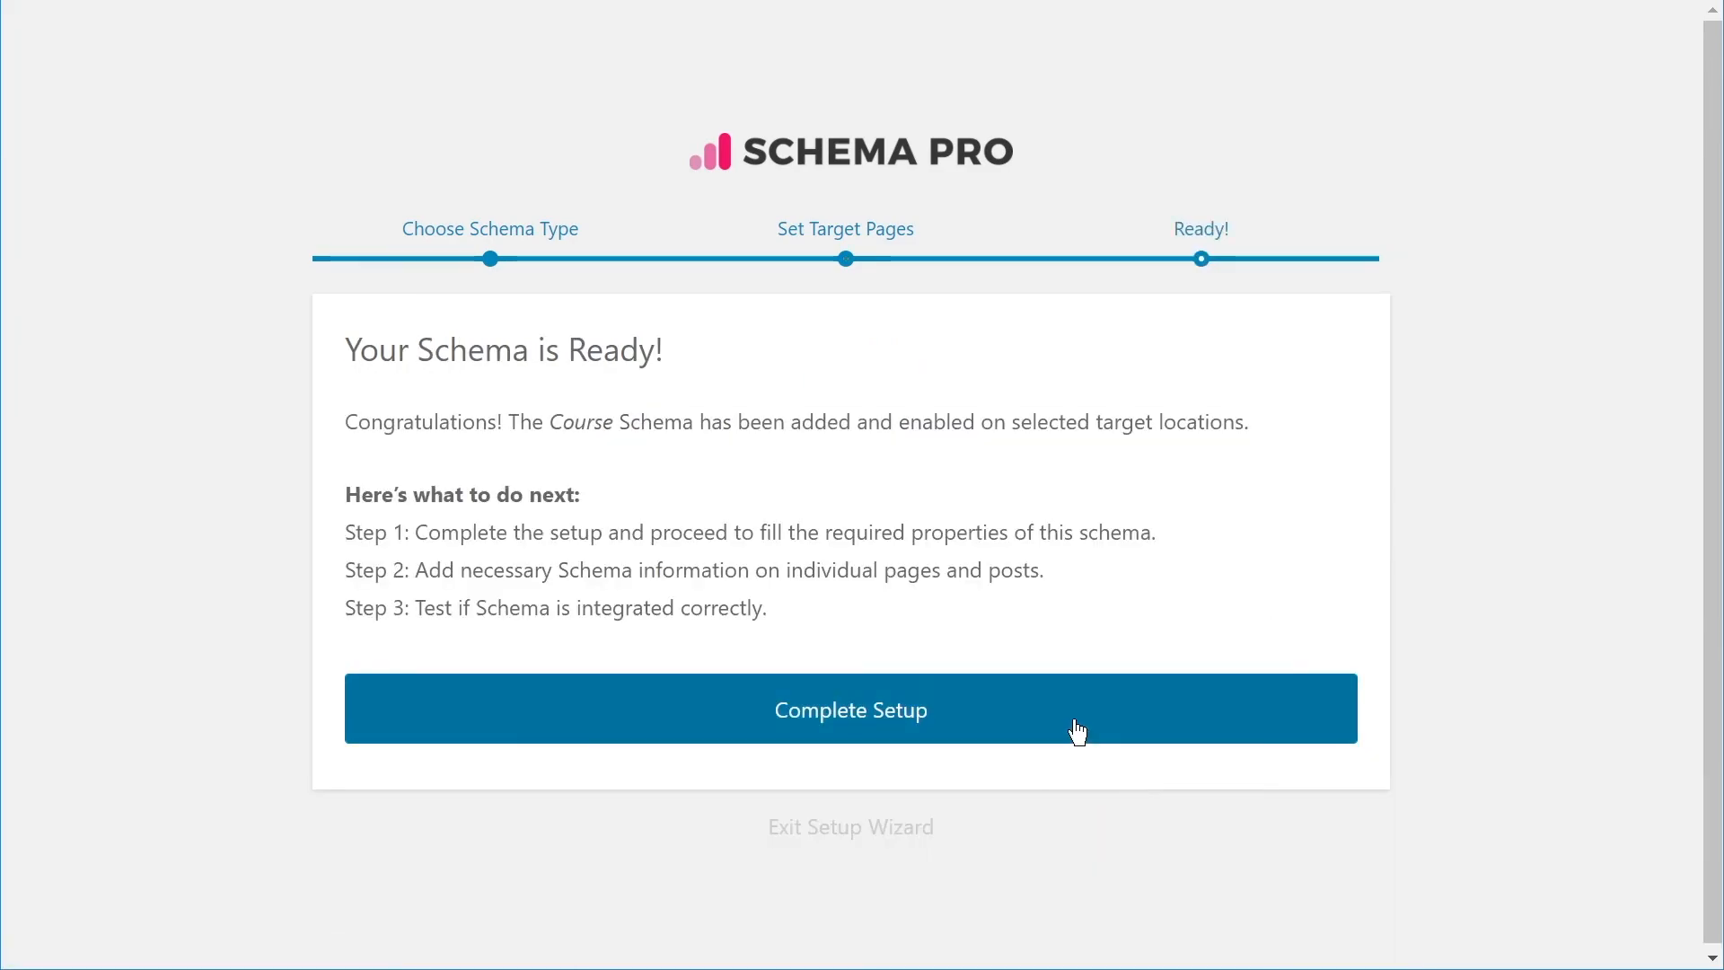
left_click(1078, 732)
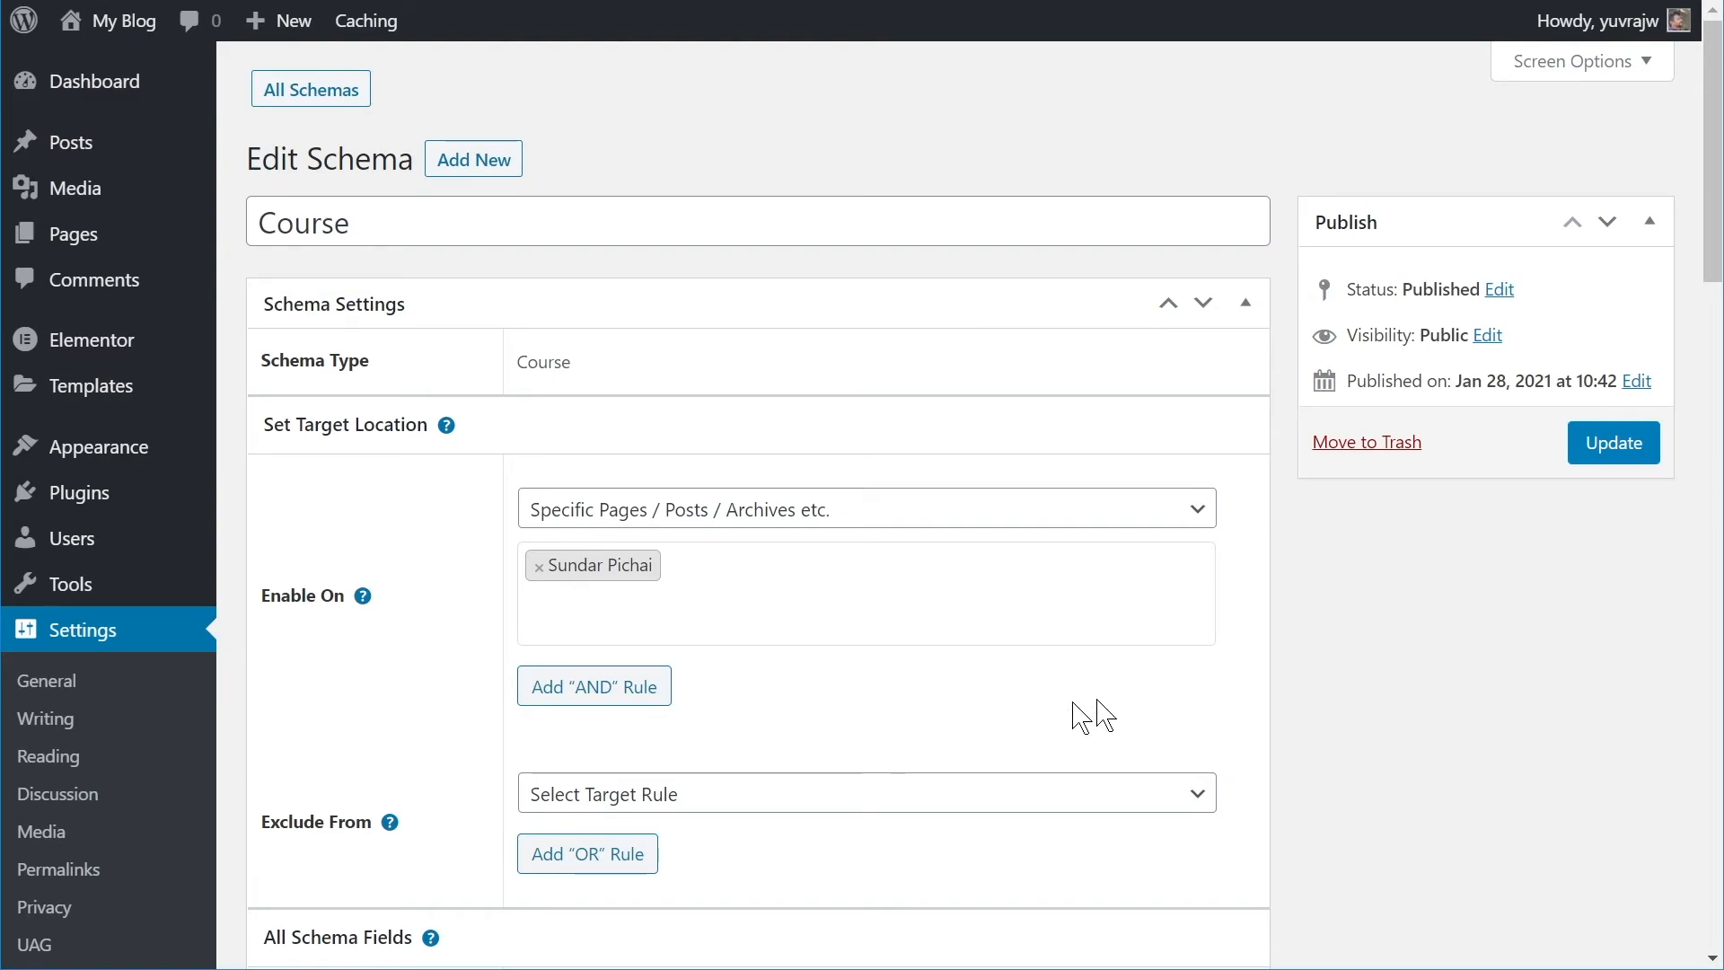
Look over the Course schema's target location and fields, including the Course Instance details
scroll(1251, 629, "down", 6)
scroll(1250, 628, "down", 6)
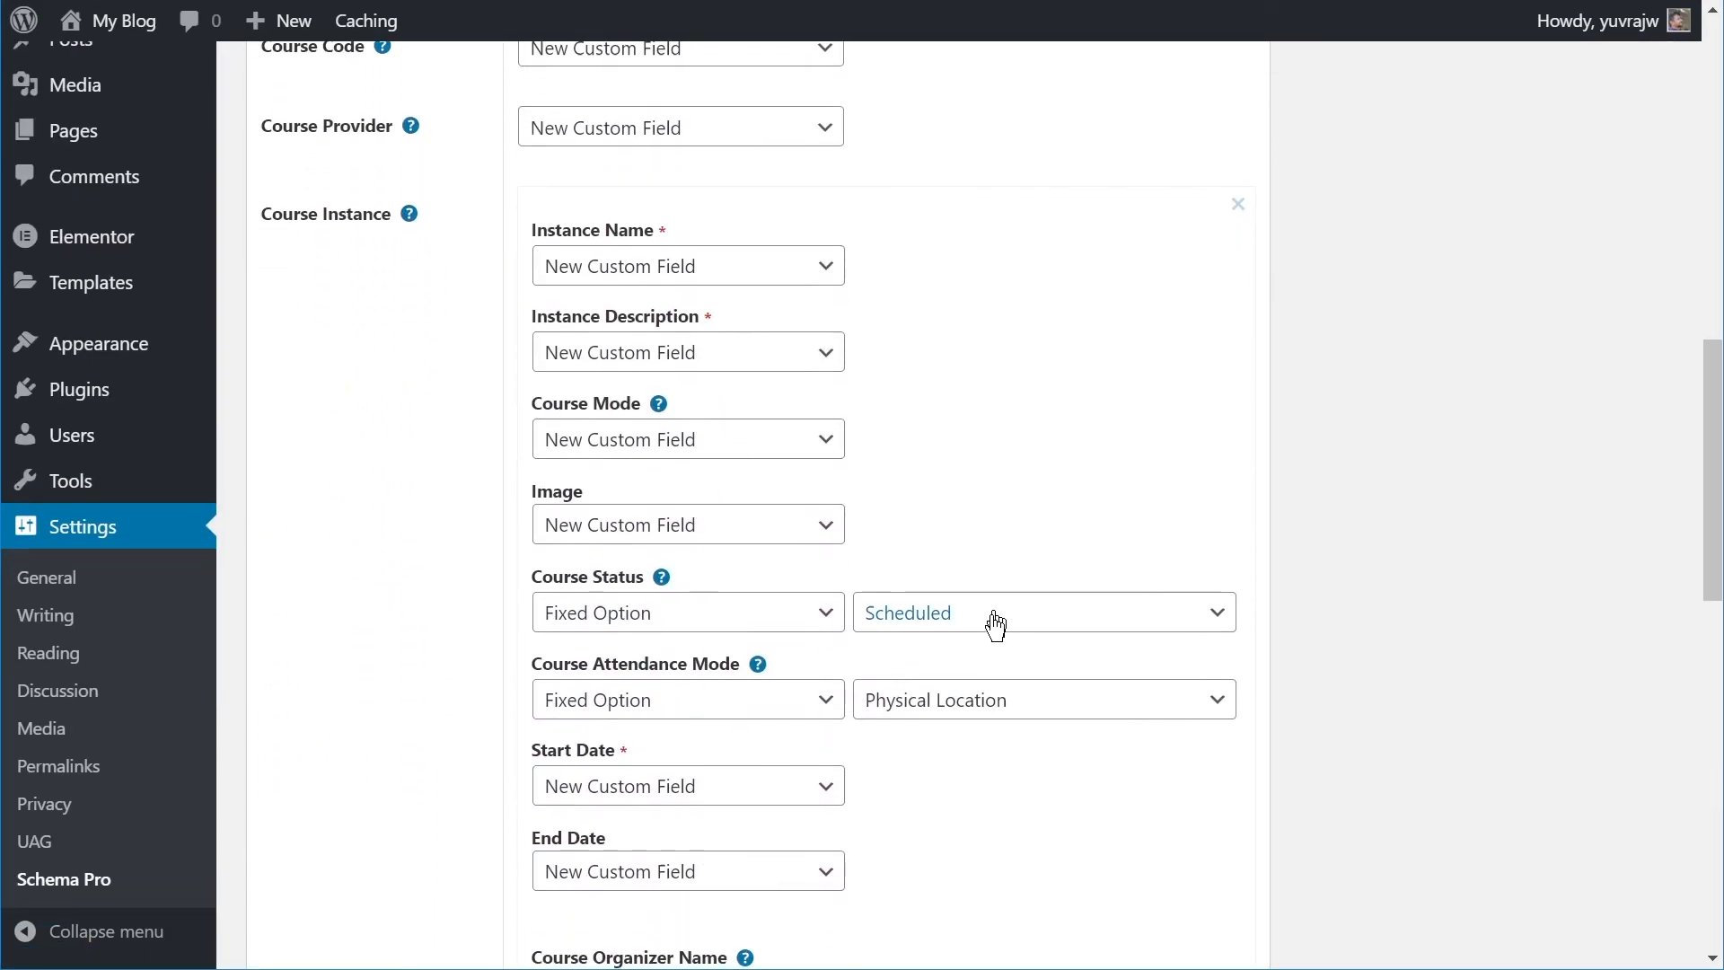
scroll(1266, 728, "up", 10)
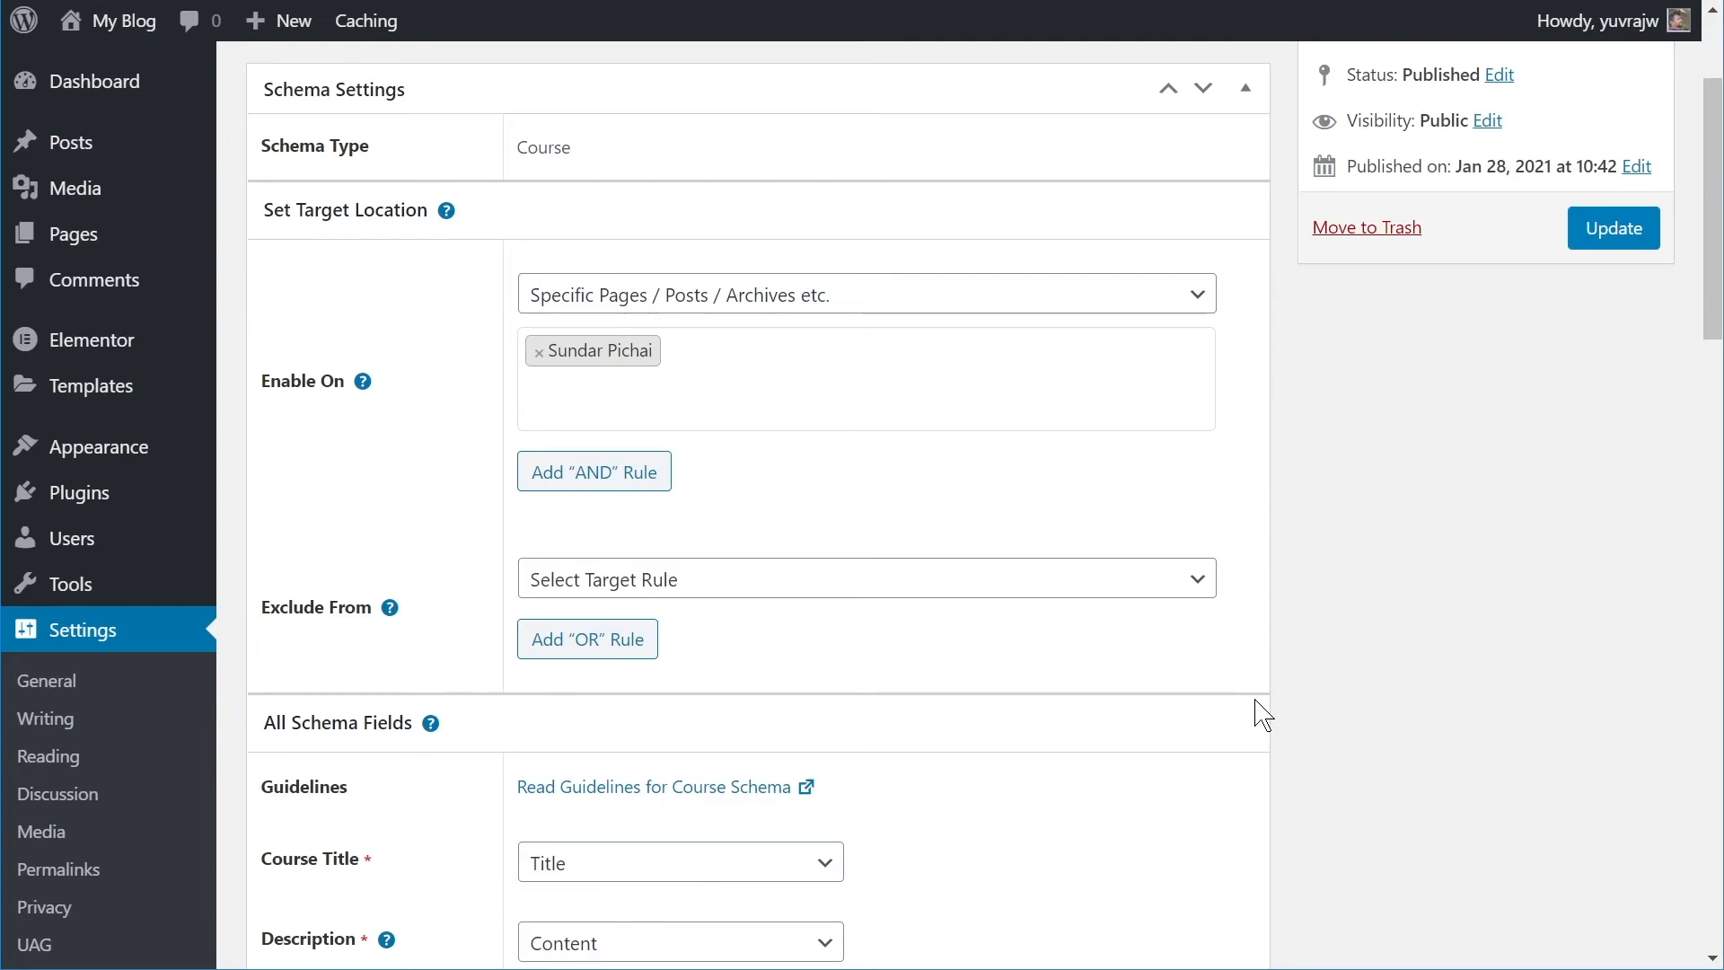
scroll(1261, 716, "up", 3)
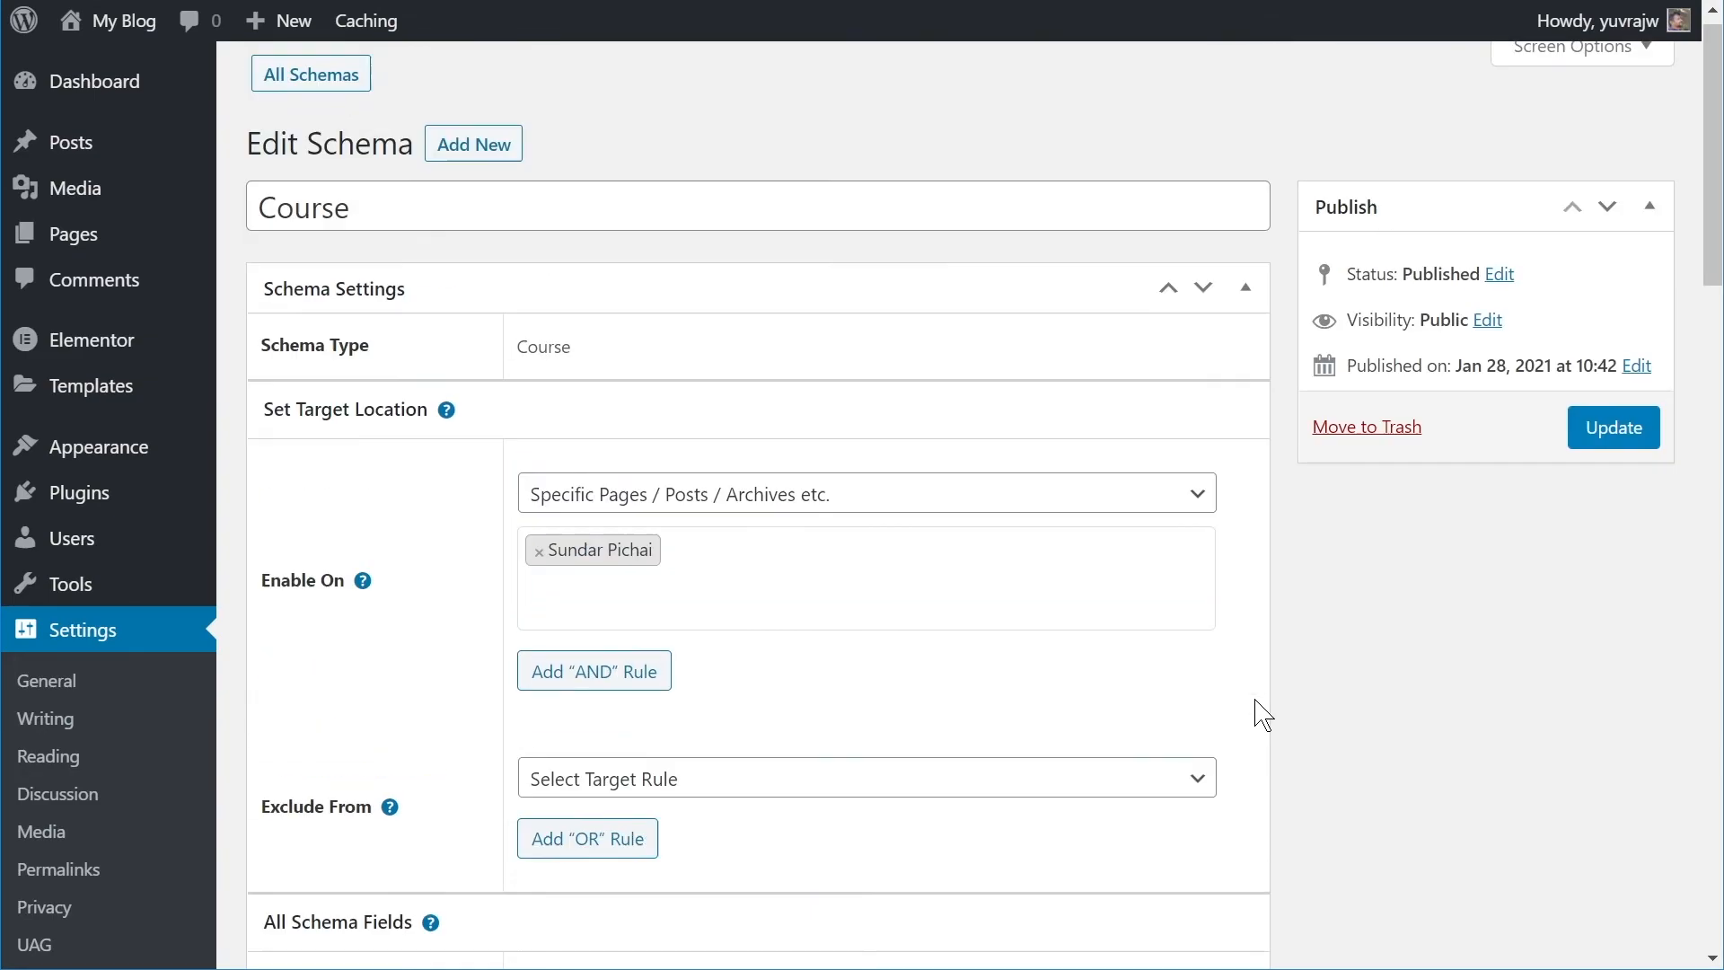
Save the Course schema and show the Person – Sundar Pichai fields in the post's Schema Pro settings
left_click(1580, 458)
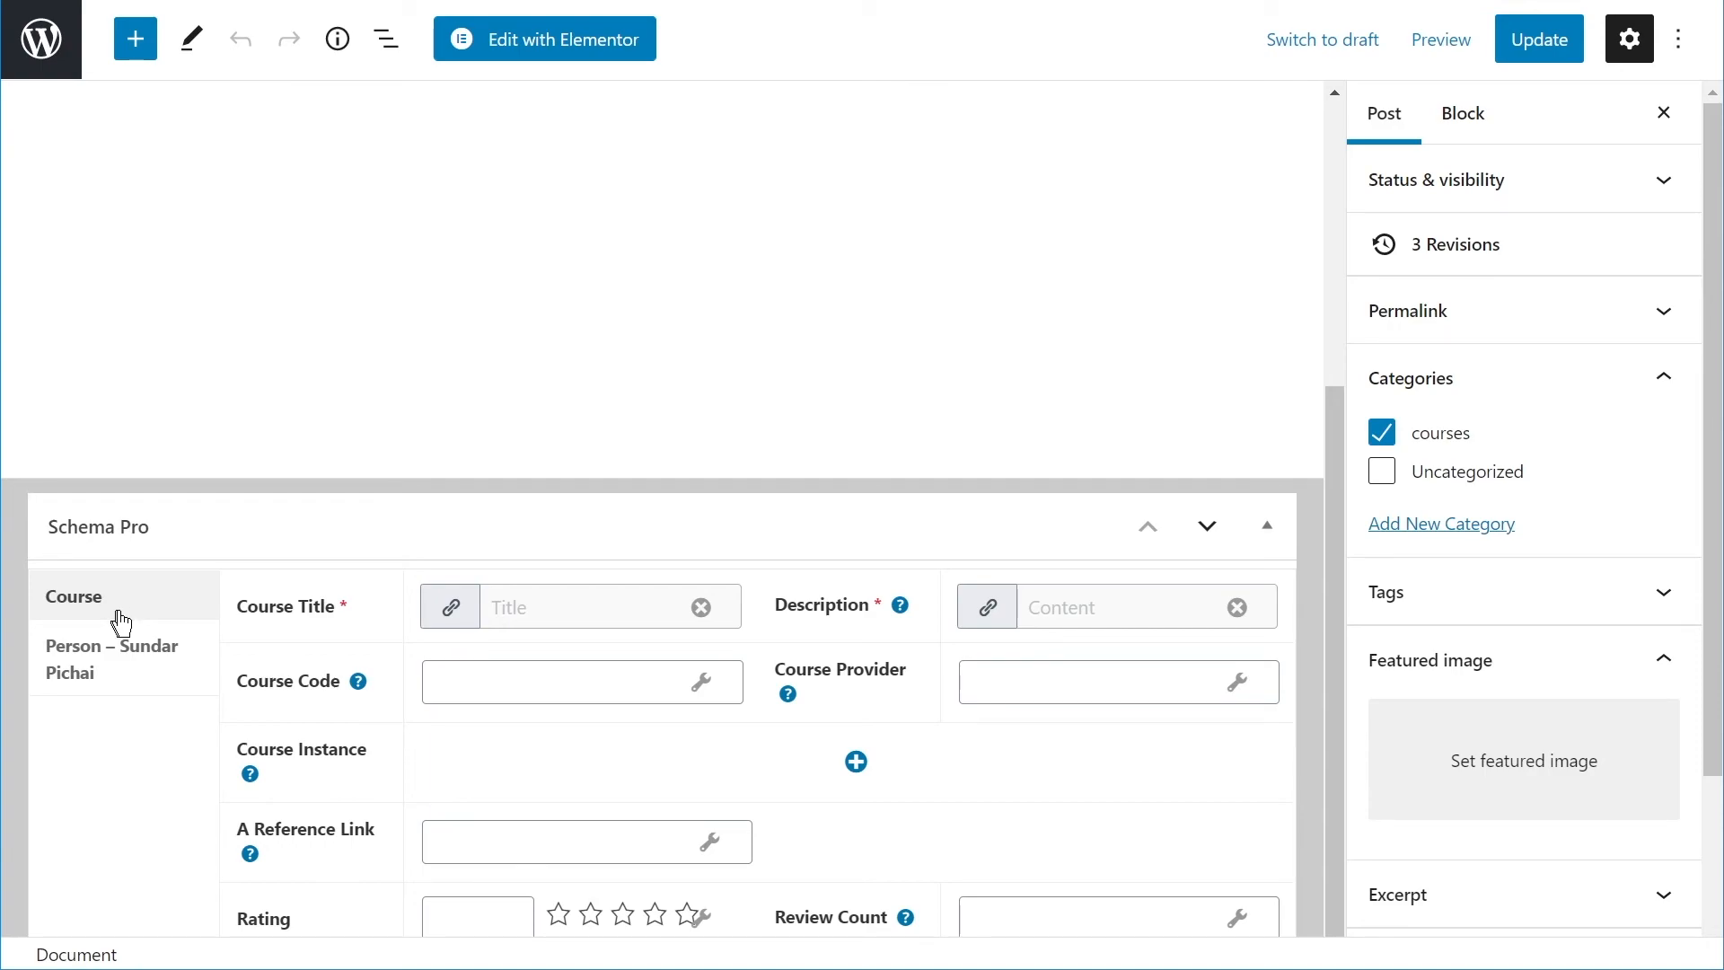
left_click(117, 672)
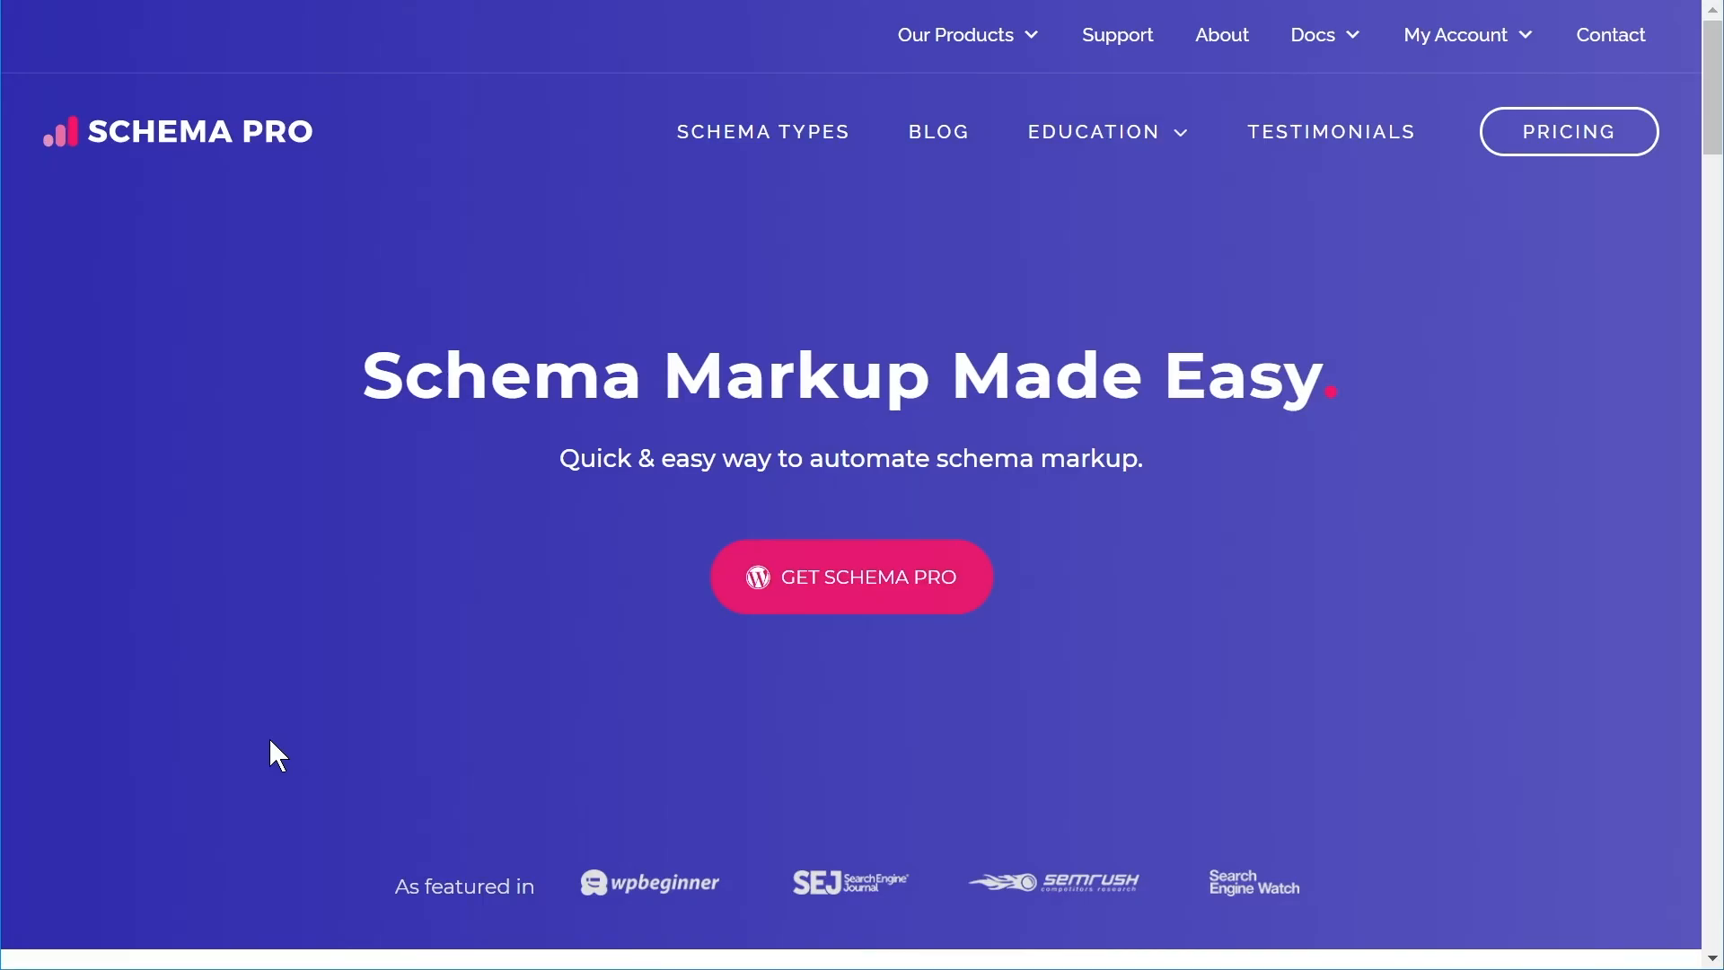
Browse the Schema Pro website for its supported schema types and the company's other products
scroll(295, 665, "down", 9)
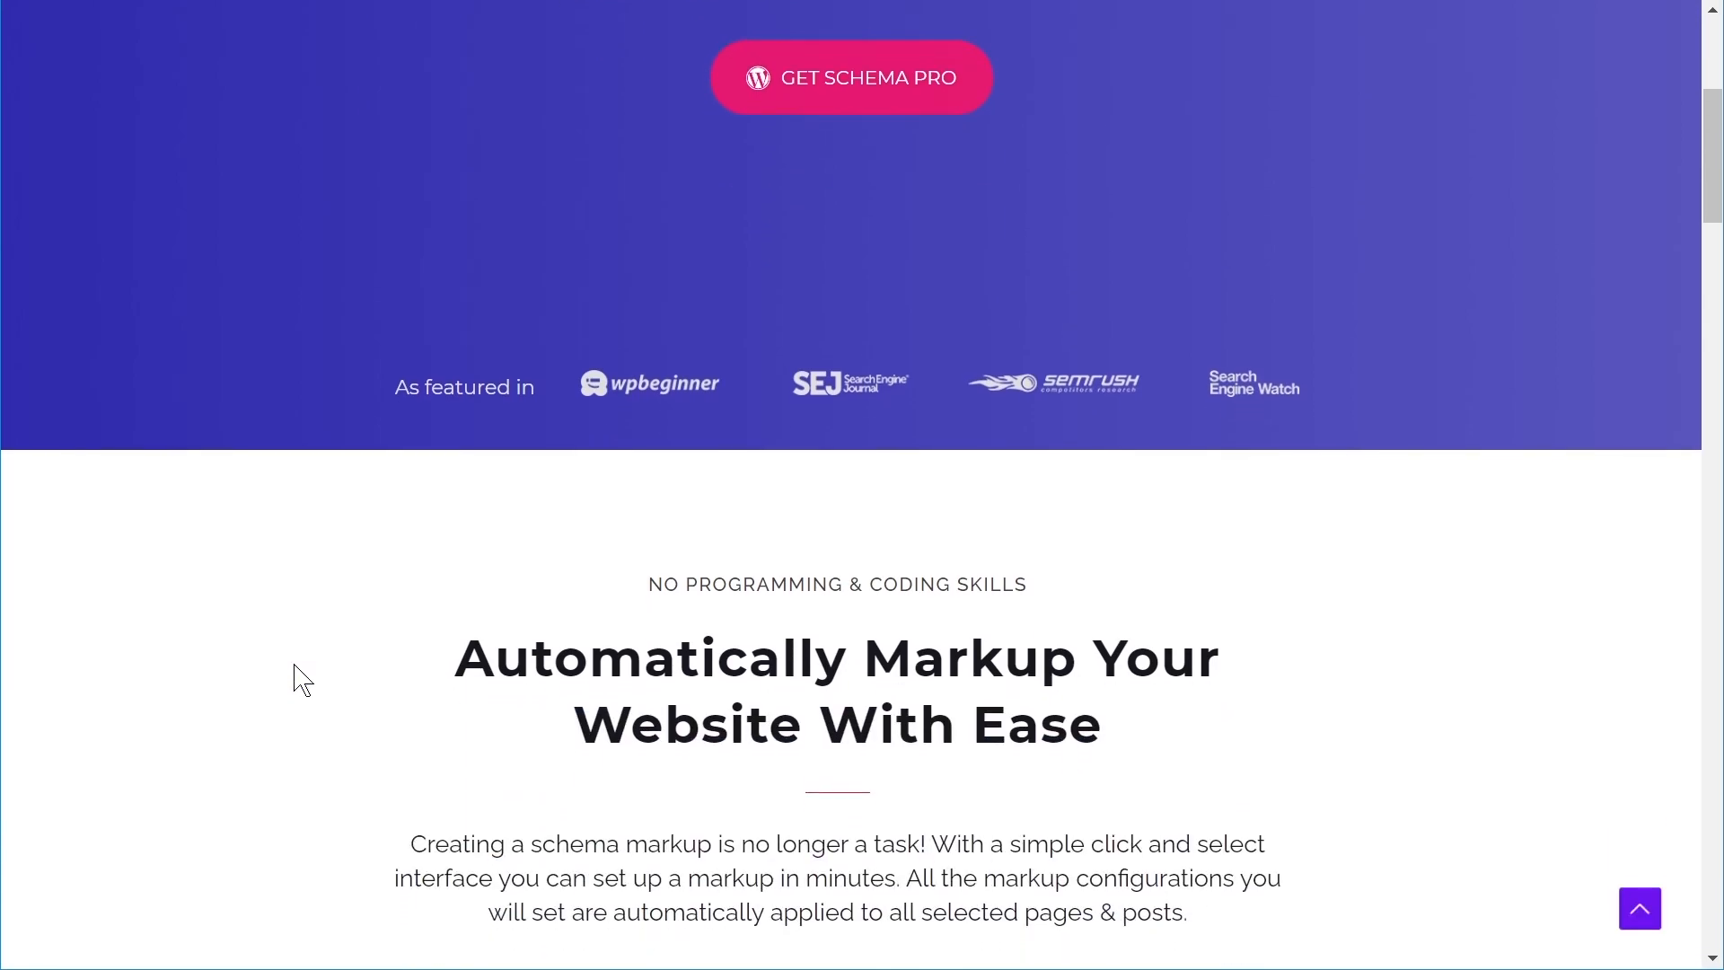
scroll(301, 678, "down", 6)
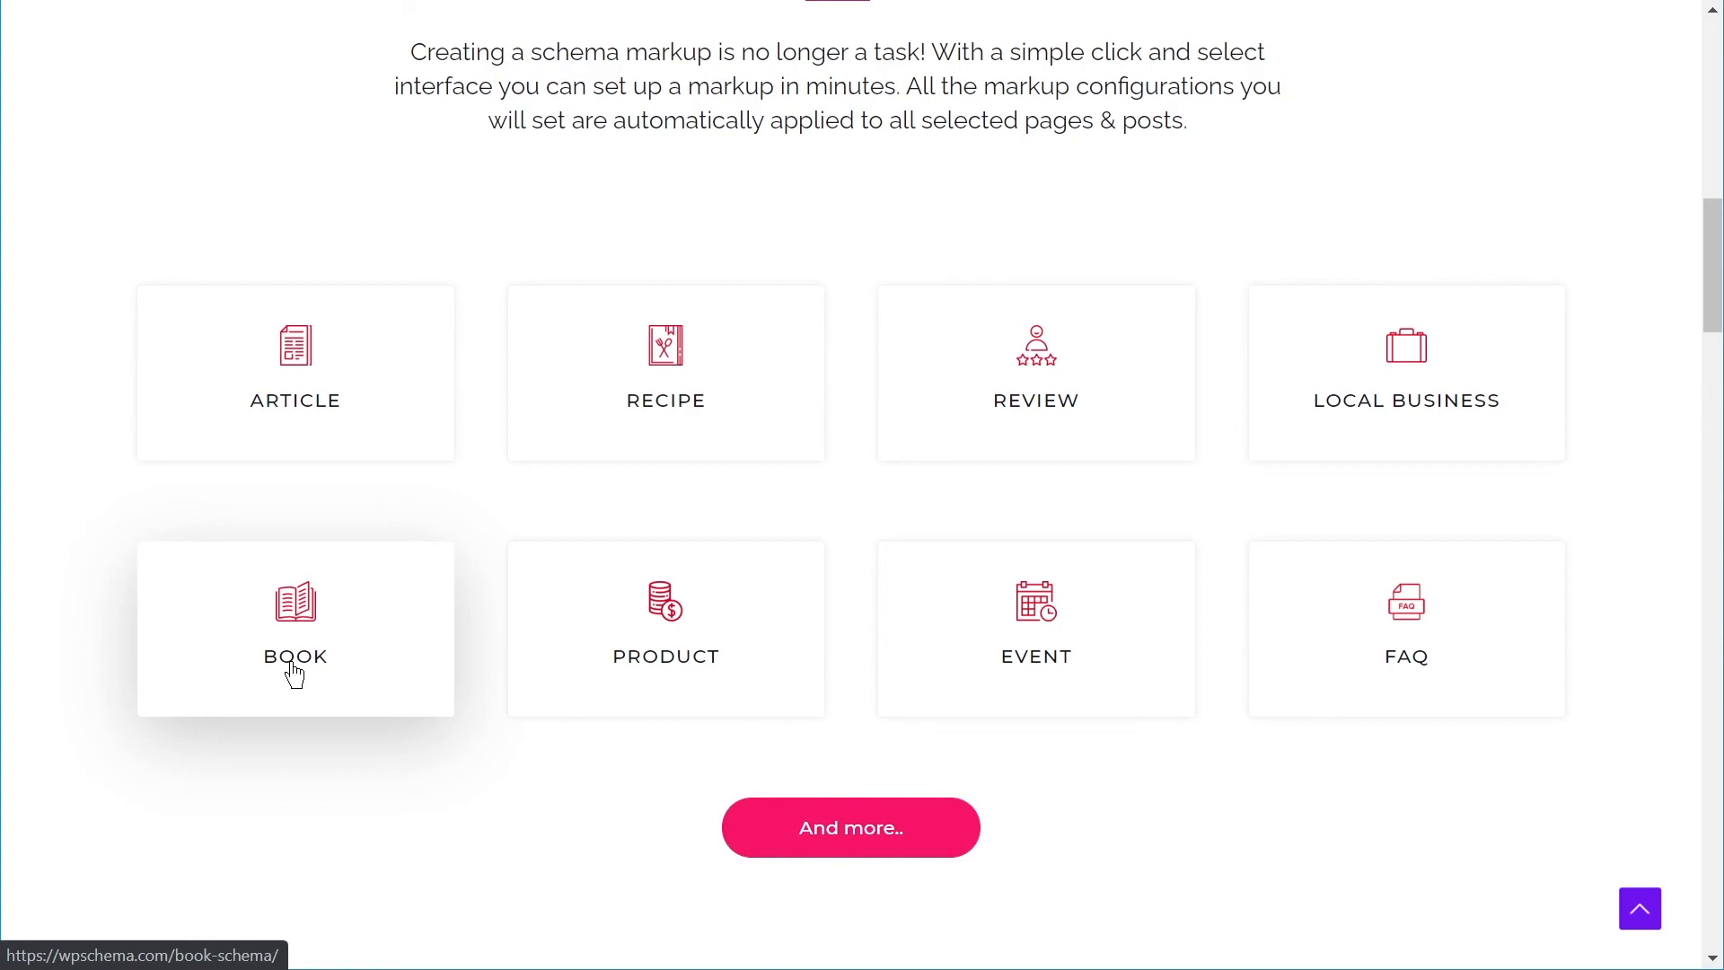
scroll(312, 655, "down", 3)
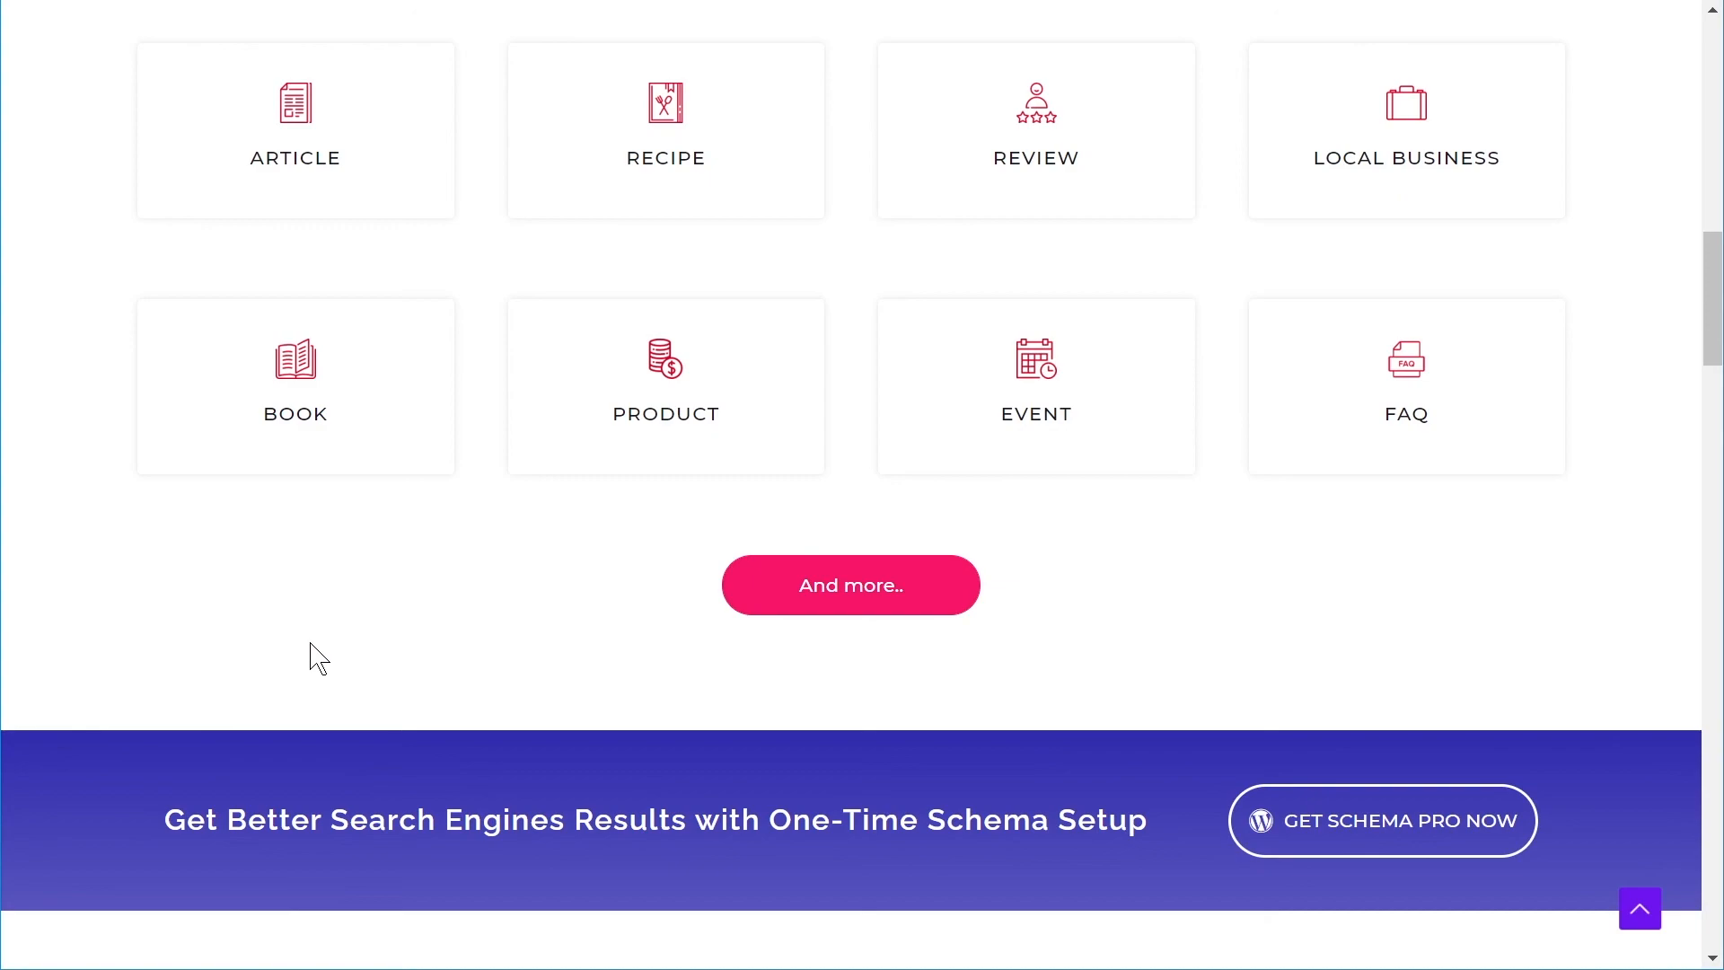
scroll(309, 642, "up", 15)
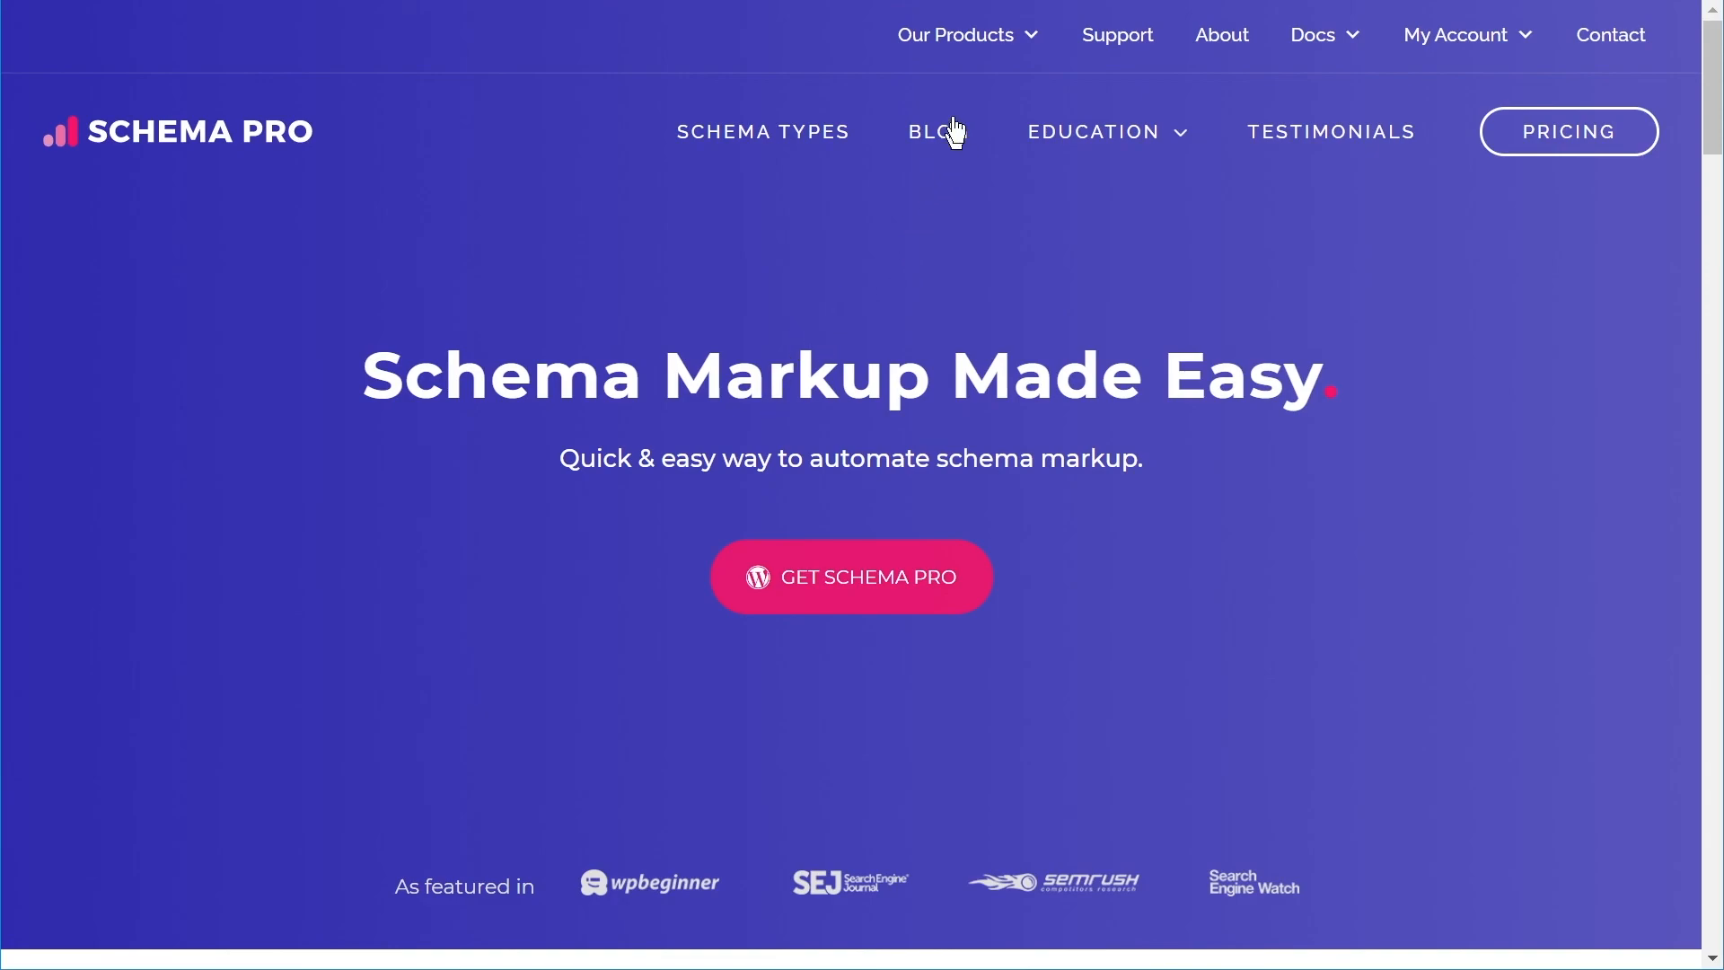
mouse_move(961, 40)
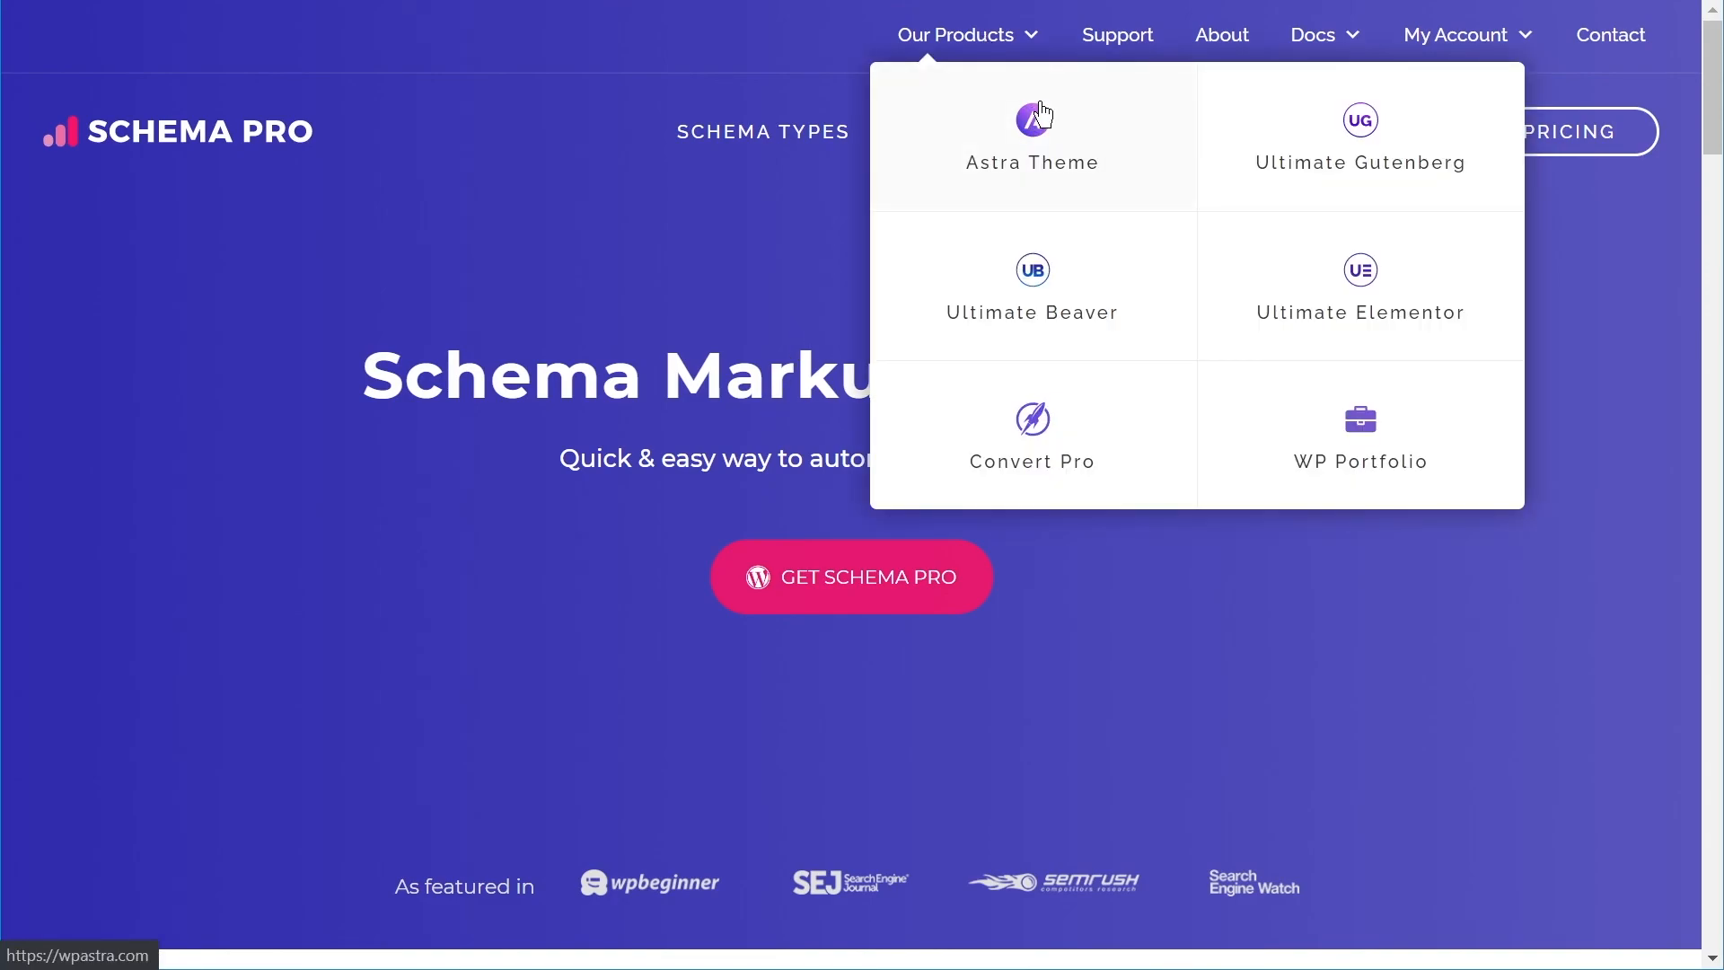